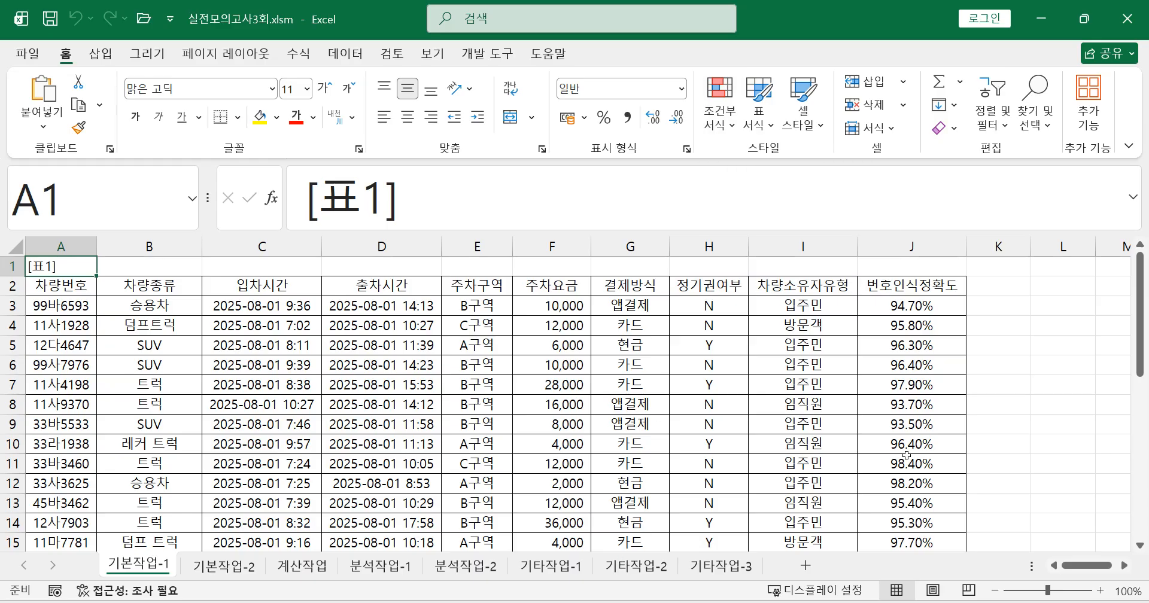
- Check the advanced filter instructions in the task photo, and enter the criteria heading 조건 in cell L2
key(alt+Tab)
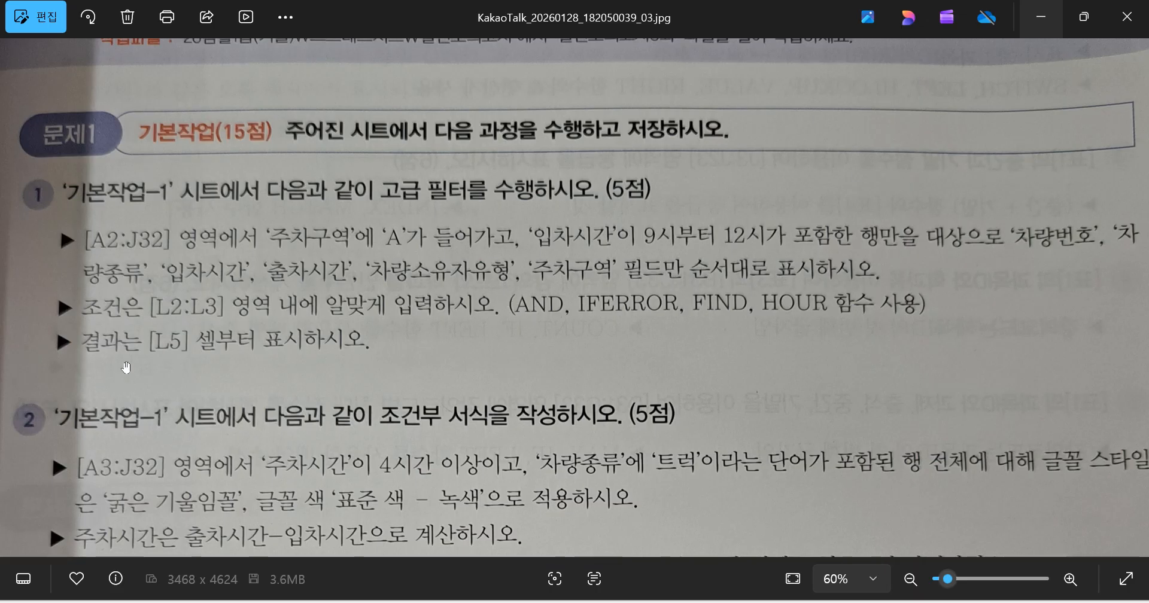
click(1041, 26)
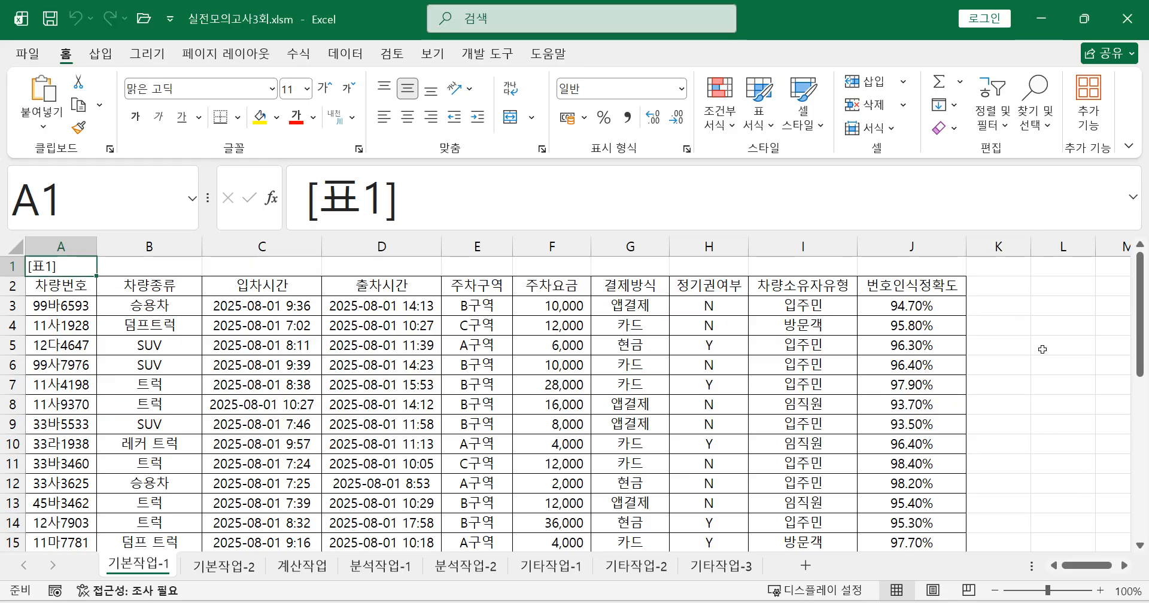
click(1057, 291)
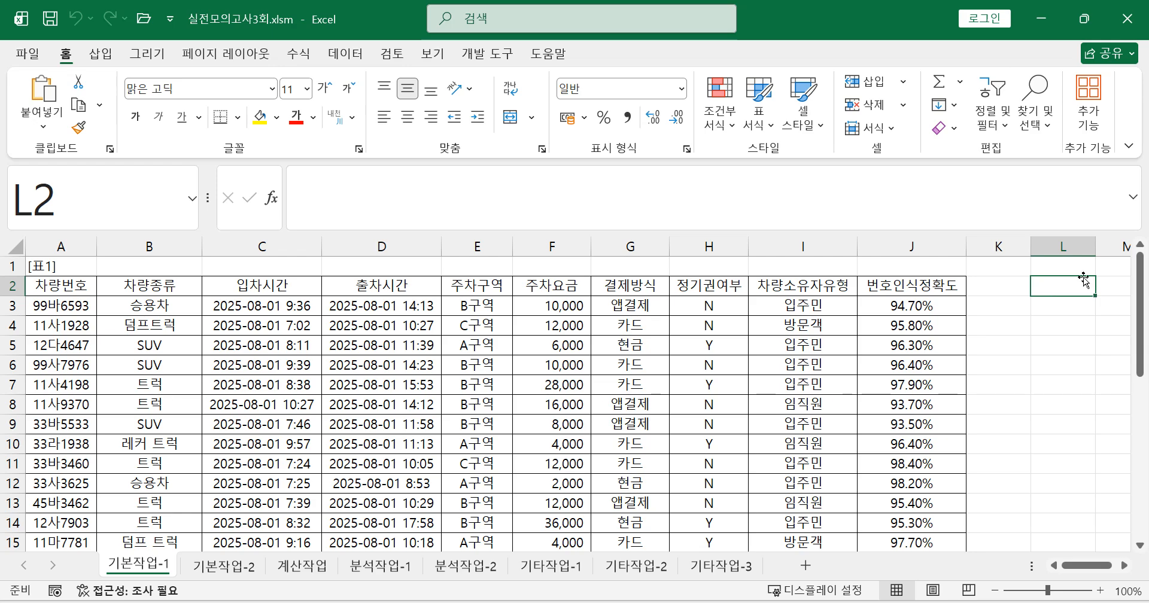
text(wh)
key(BackSpace)
key(BackSpace)
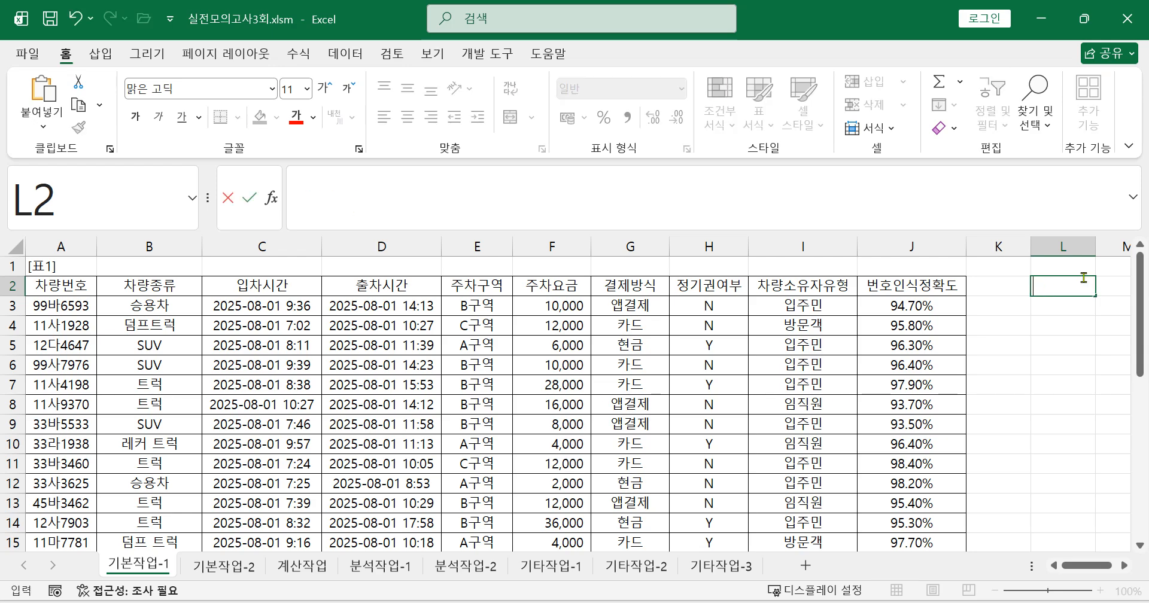
text(조건)
key(Return)
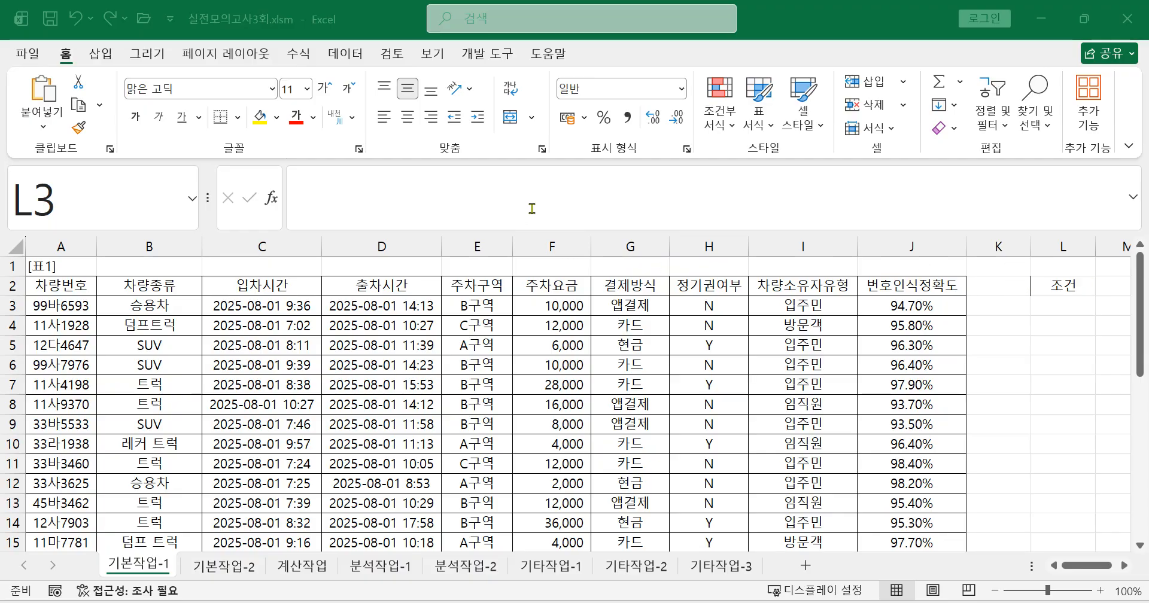
- Enter the formula =FIND("A",E3) in cell L3 to look for A in the parking zone, with the formula bar expanded
click(1135, 204)
click(562, 225)
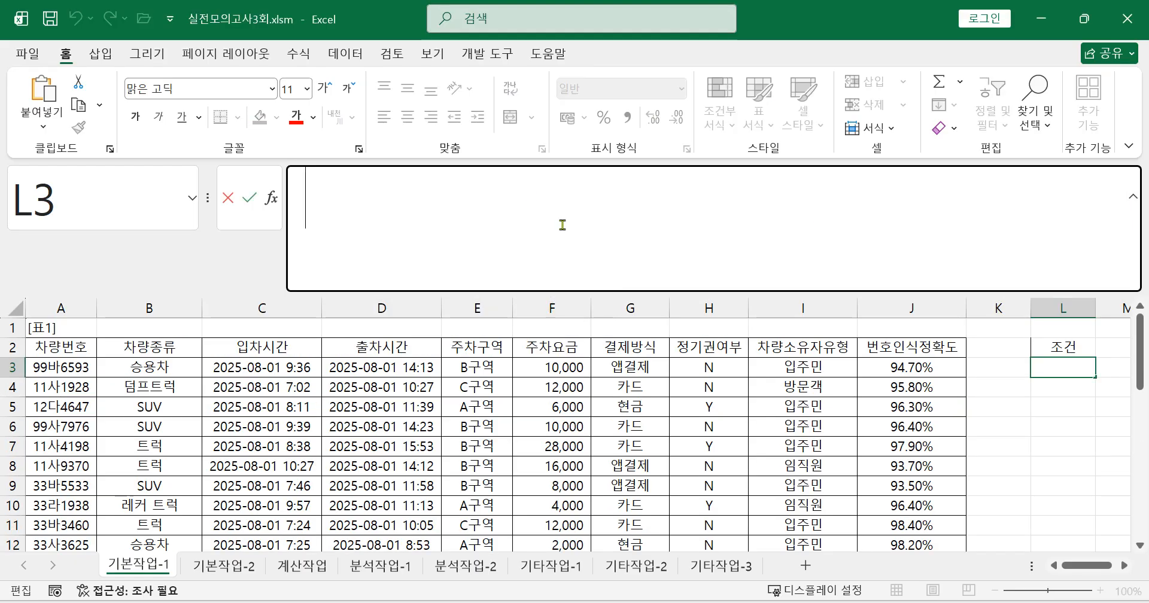
text(=)
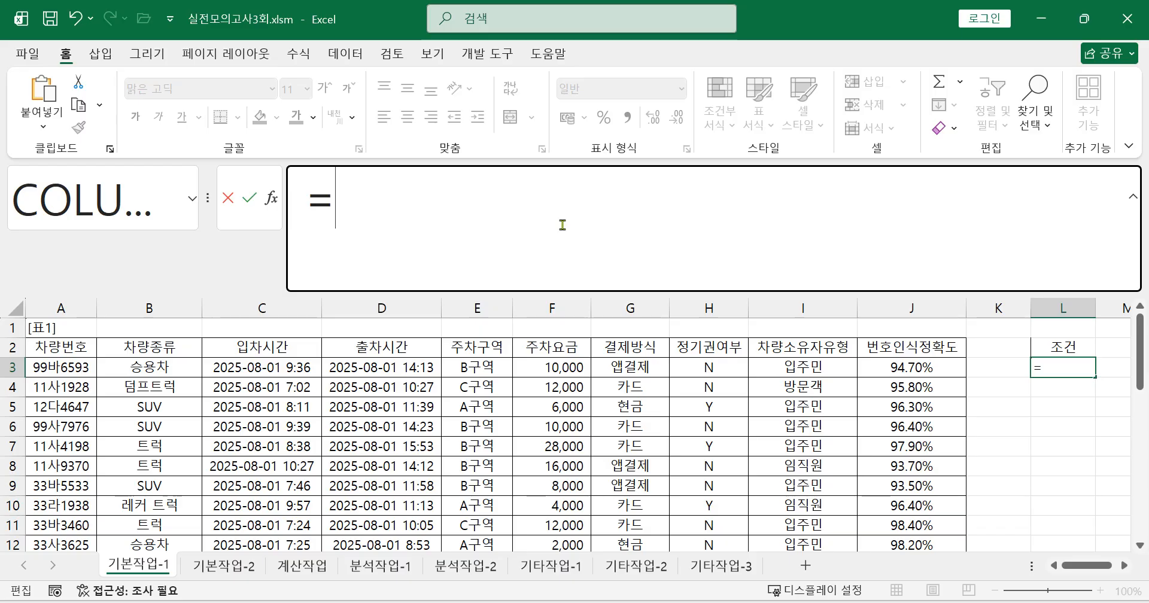
text(ㄹ)
key(BackSpace)
text(fin)
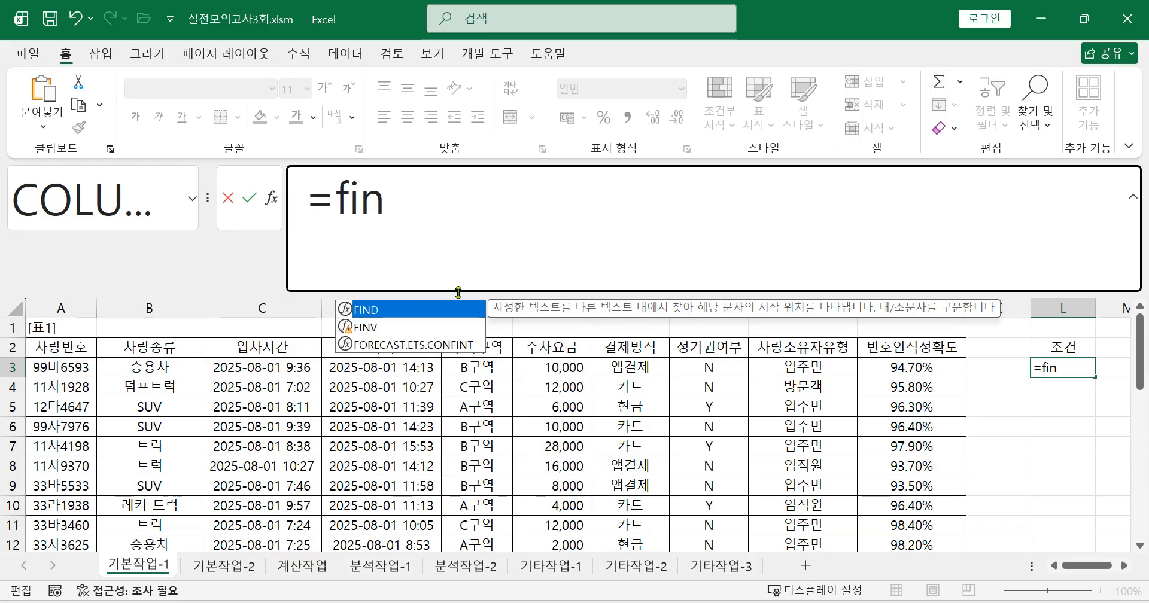
double_click(415, 311)
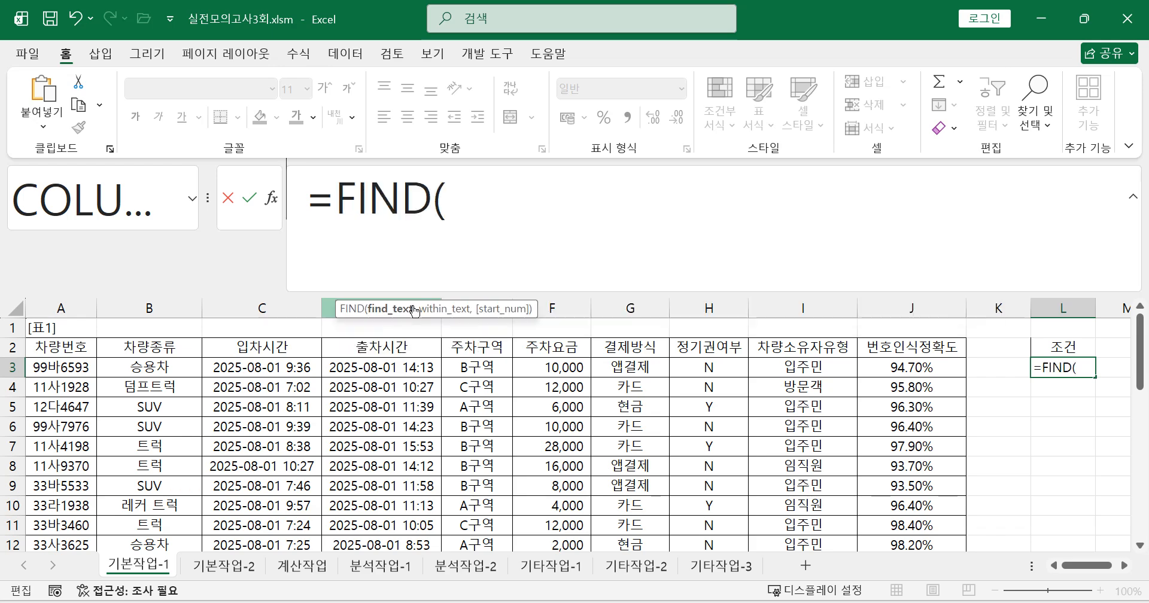
text("A")
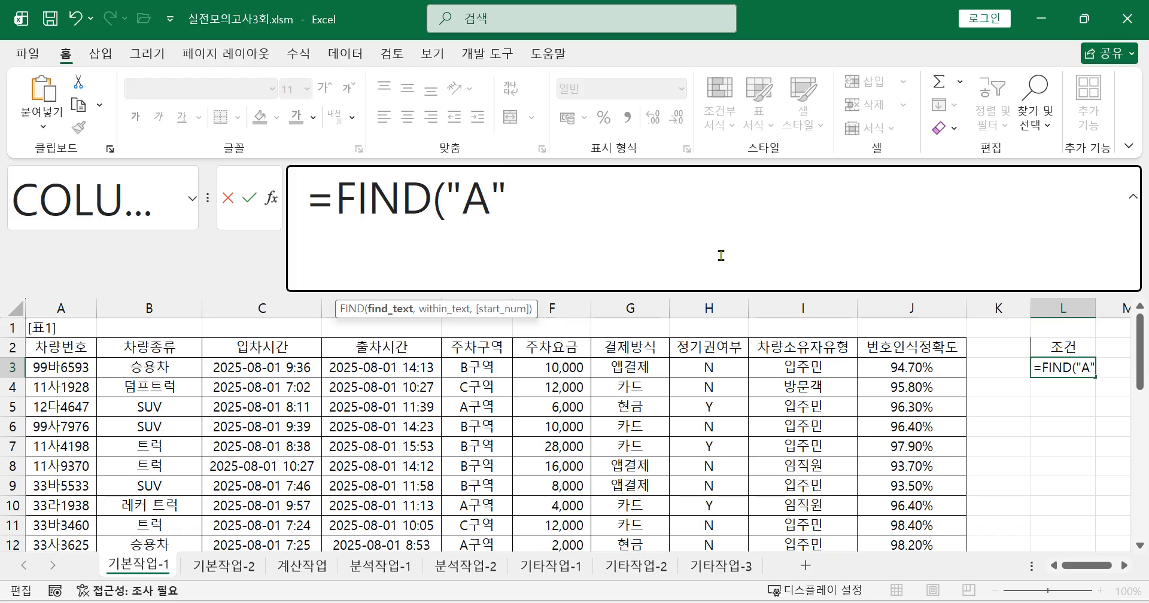
text(,)
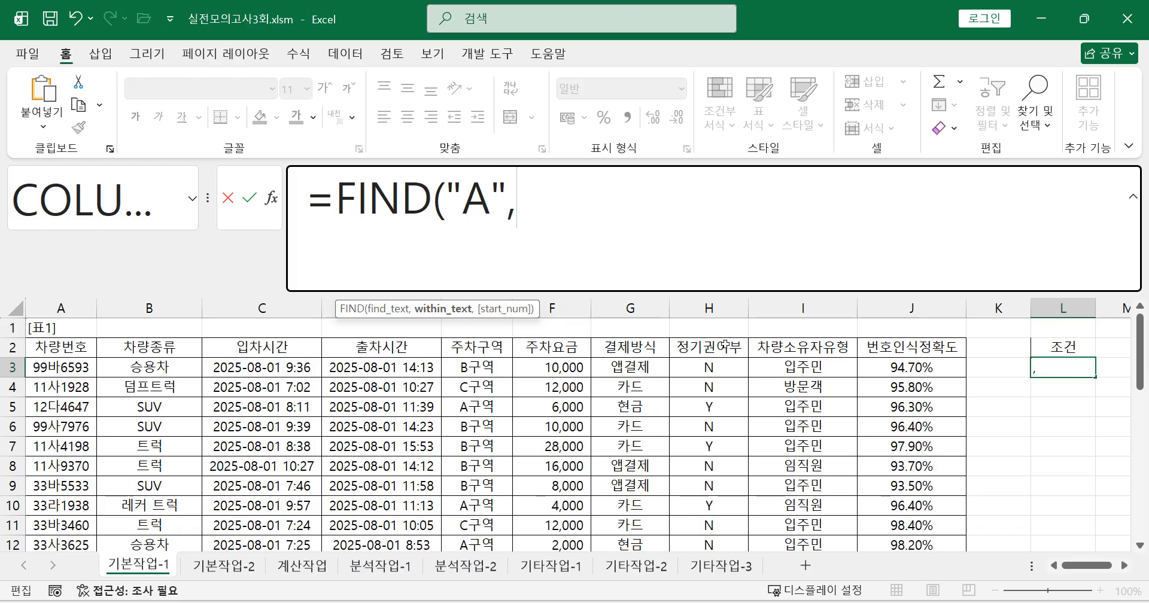
click(496, 368)
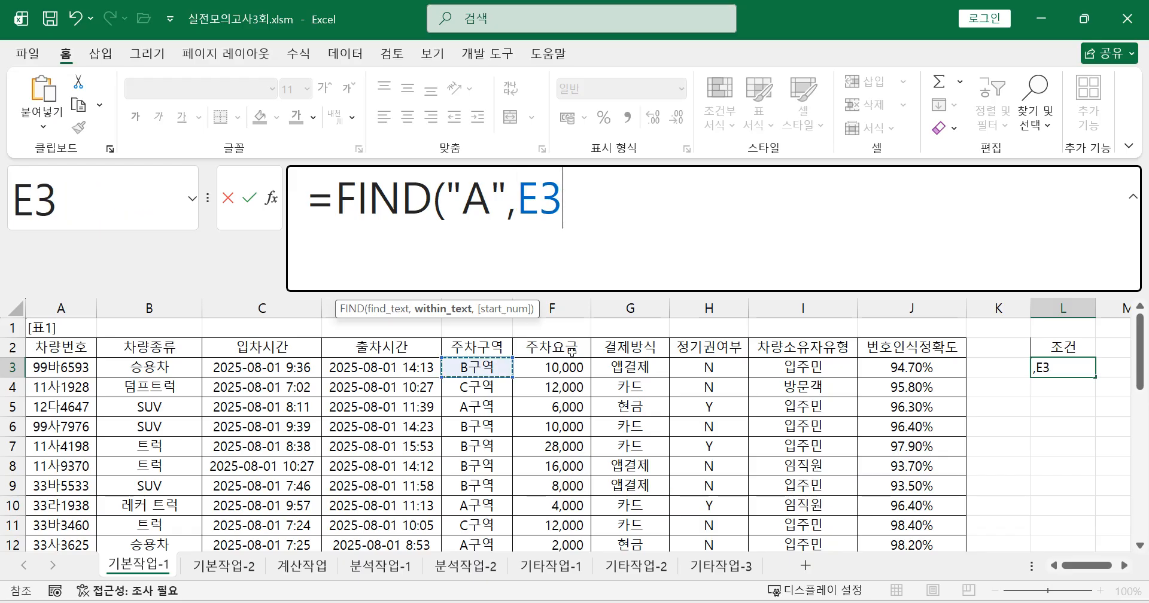
text())
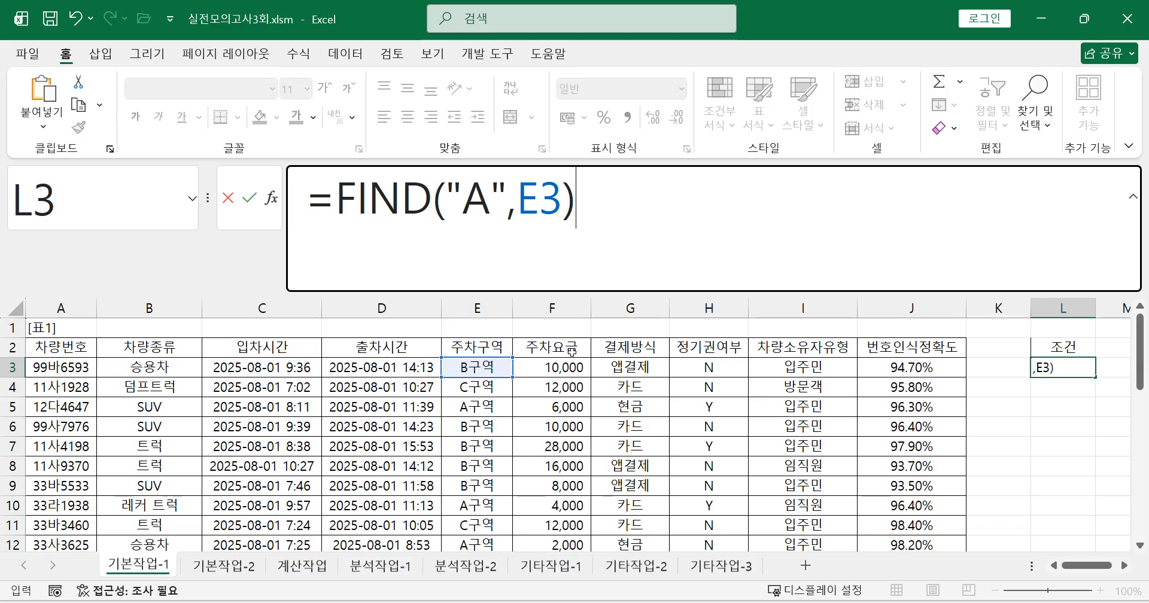
key(Return)
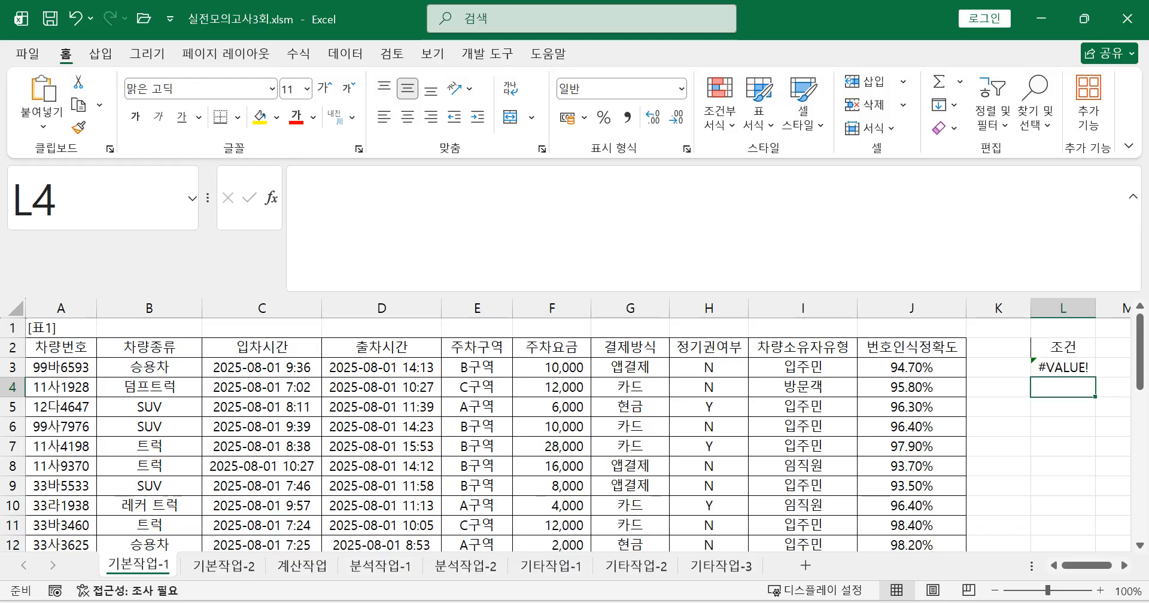
- Wrap the FIND expression in L3 in IFERROR so that an error returns false
click(1046, 367)
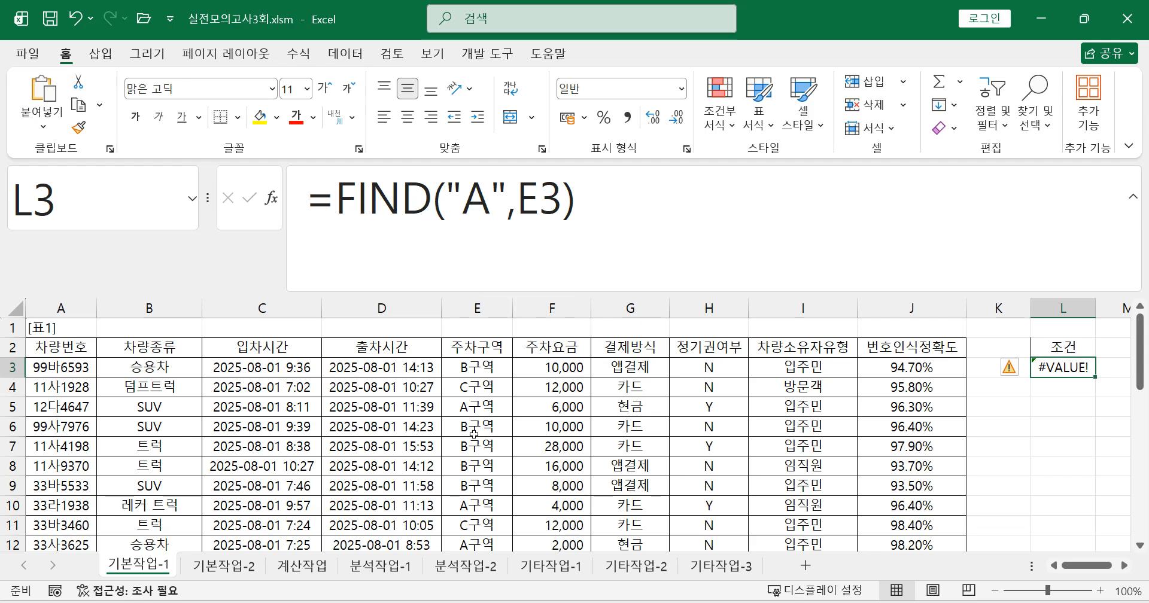
scroll(485, 472, down, 4)
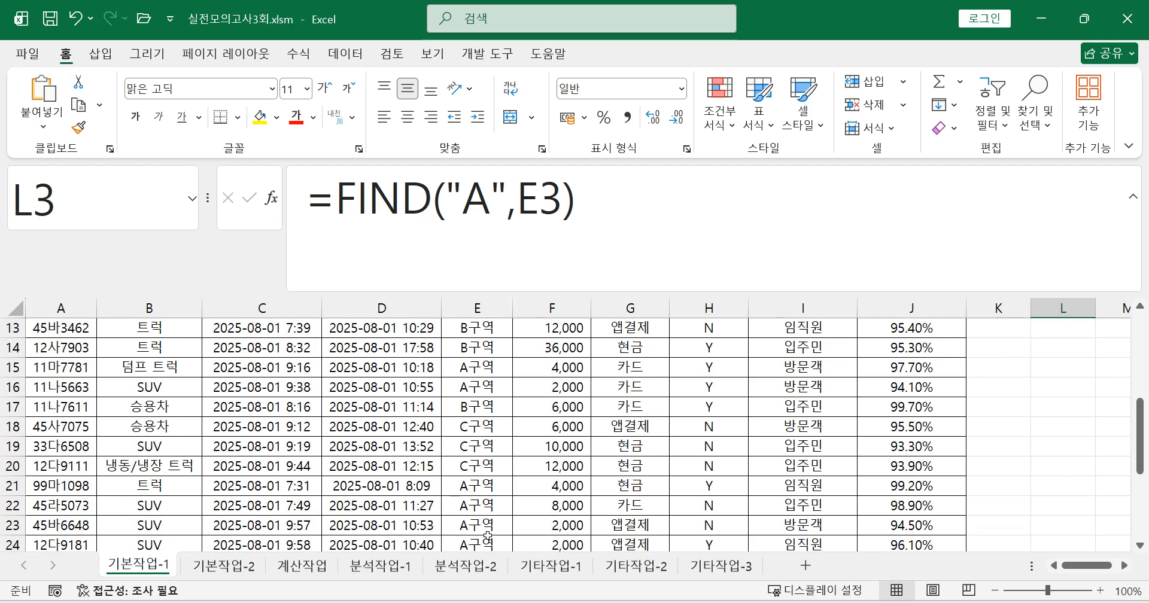
scroll(487, 535, up, 4)
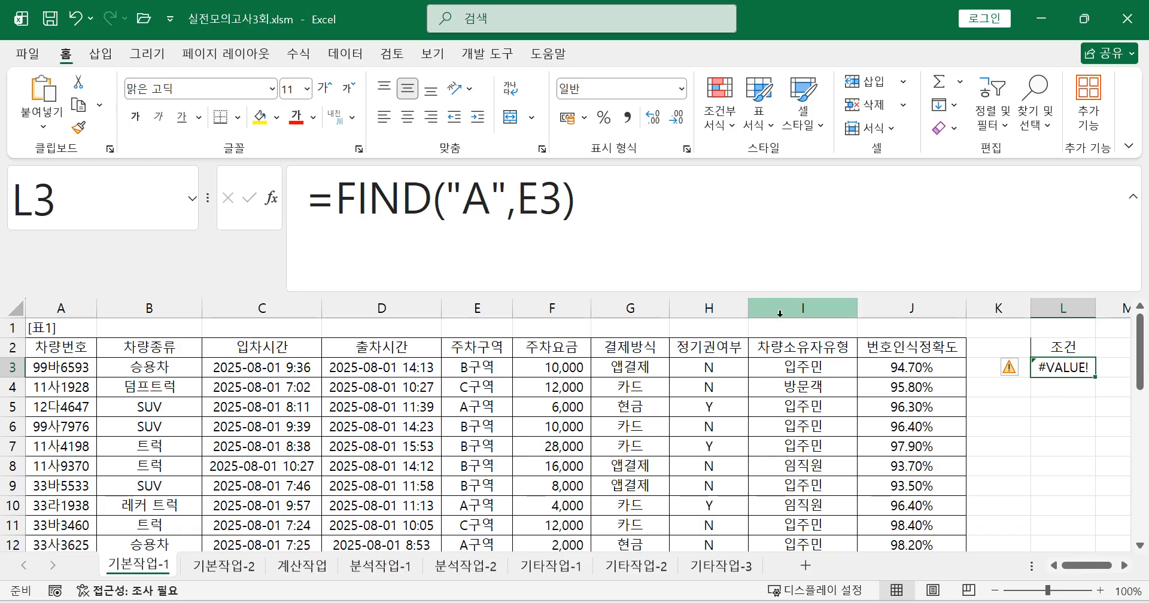
click(337, 202)
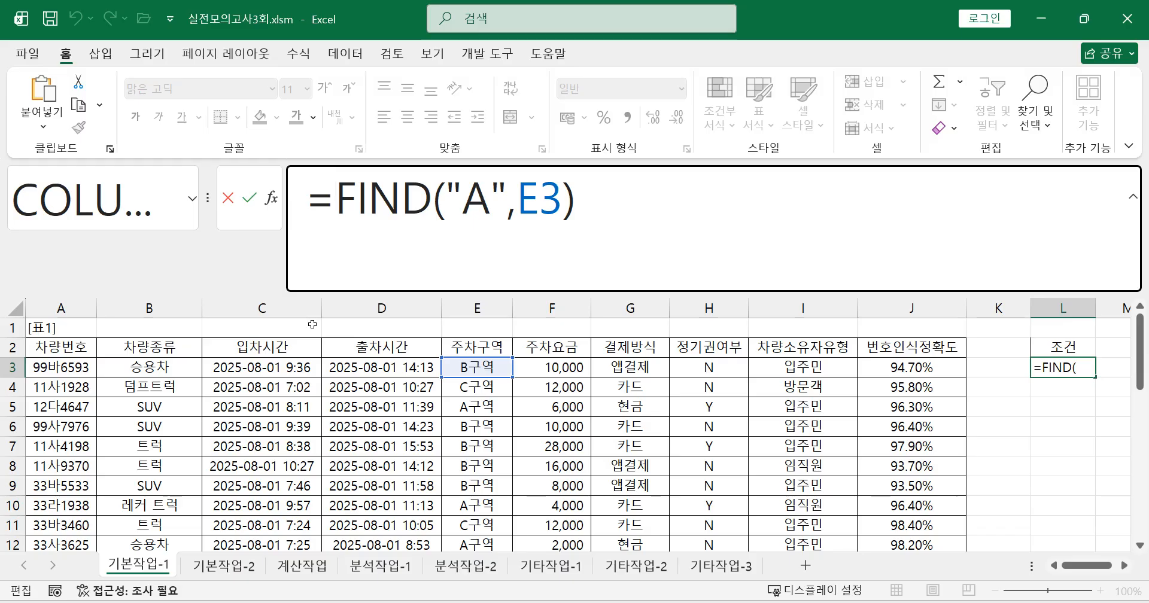
text(i)
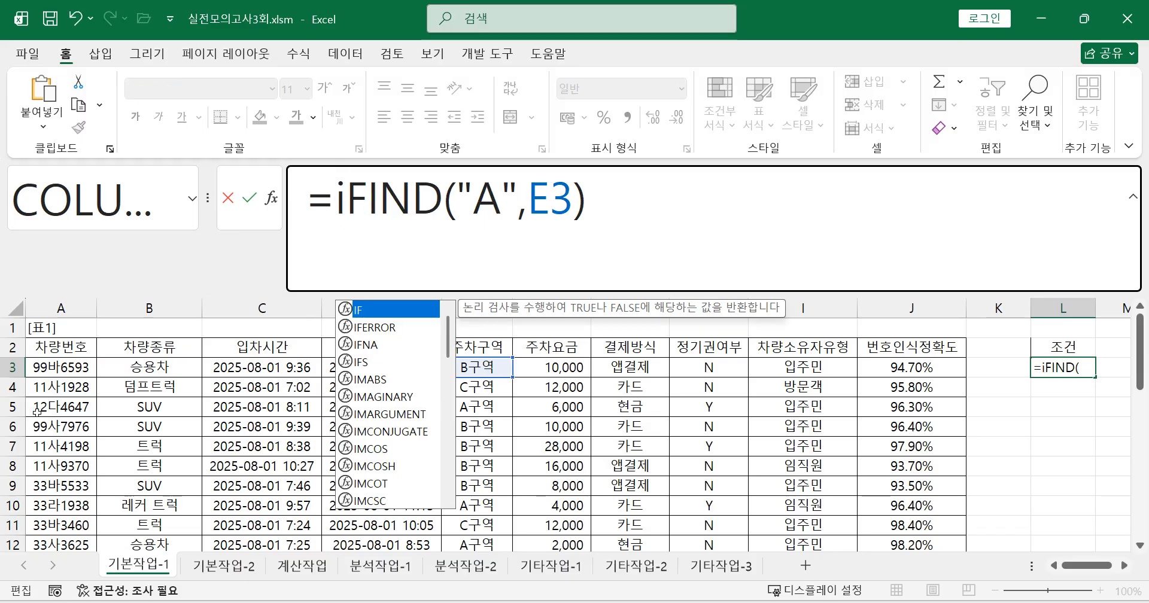
double_click(383, 328)
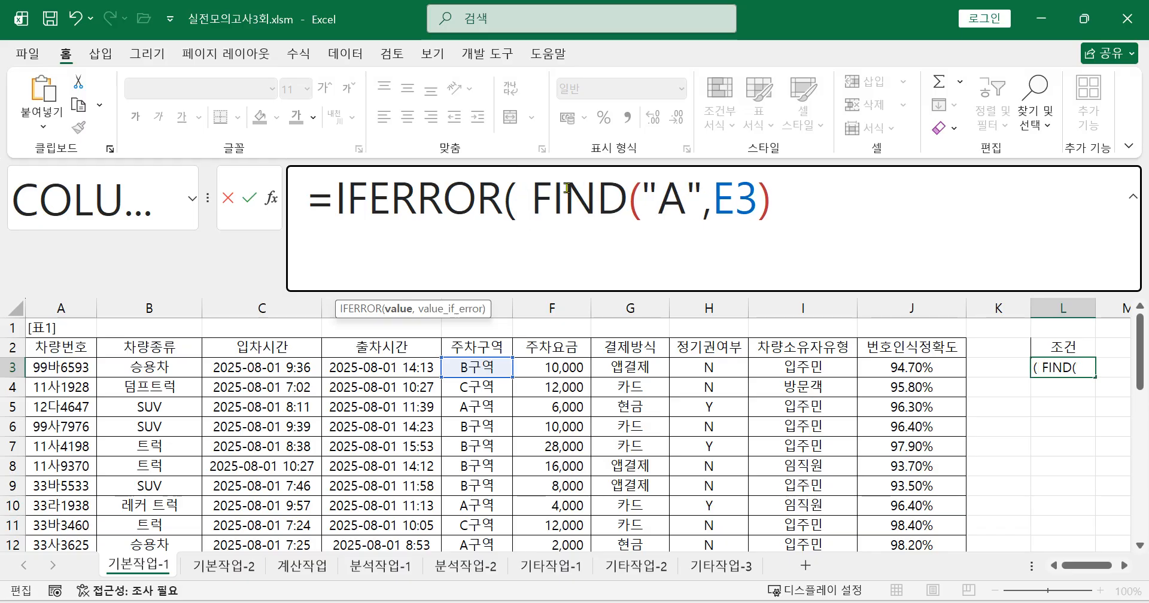
click(787, 212)
text(,)
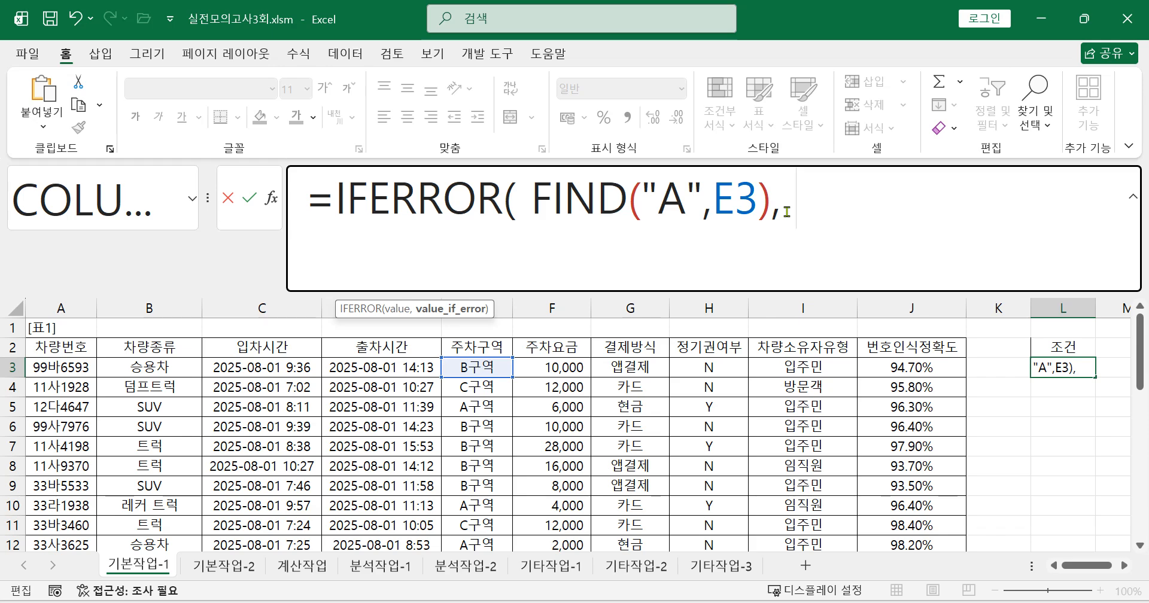
text( f)
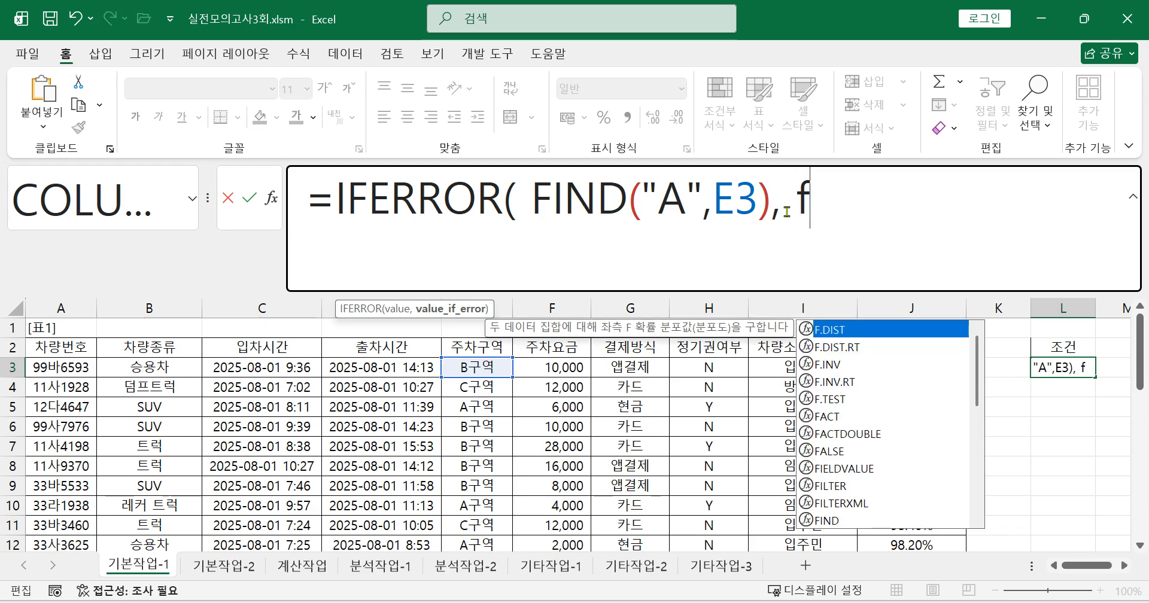
text(als)
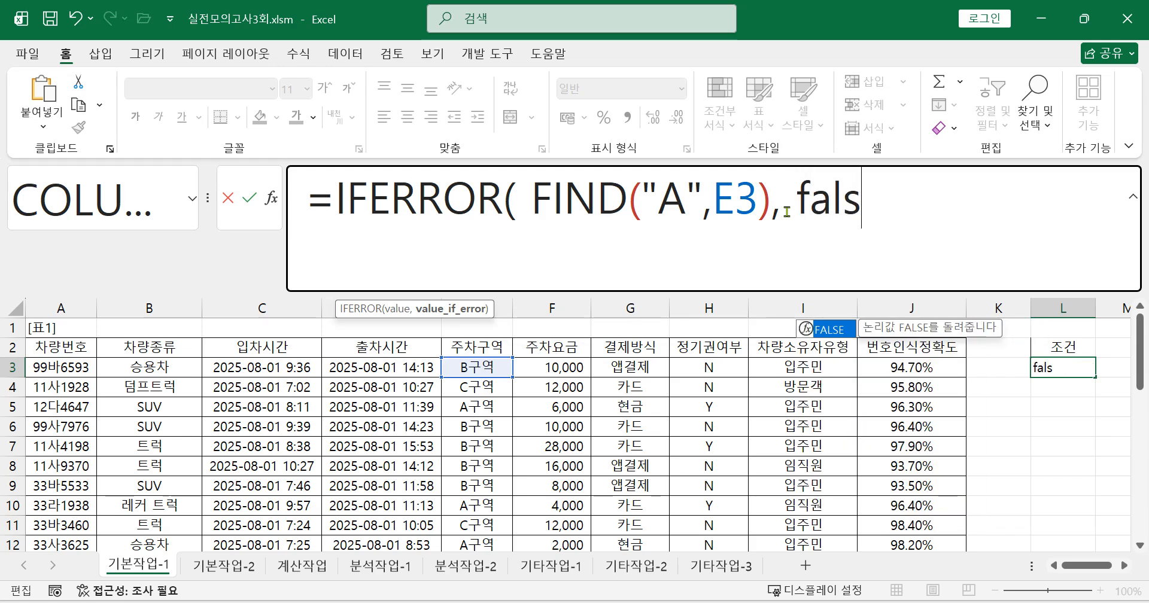
text(e)
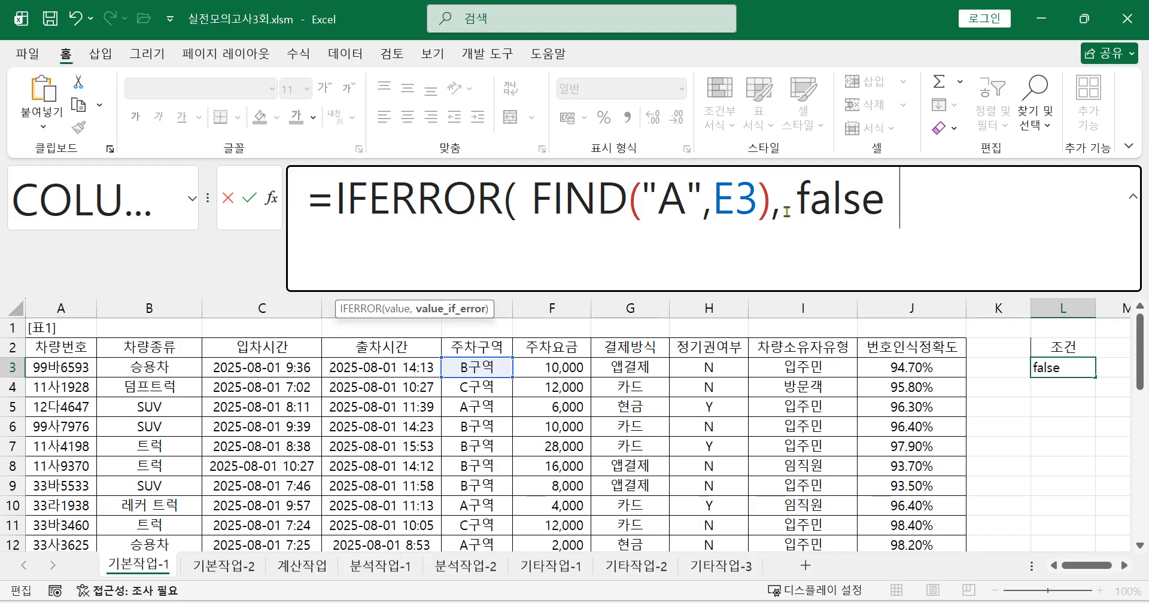
text( ))
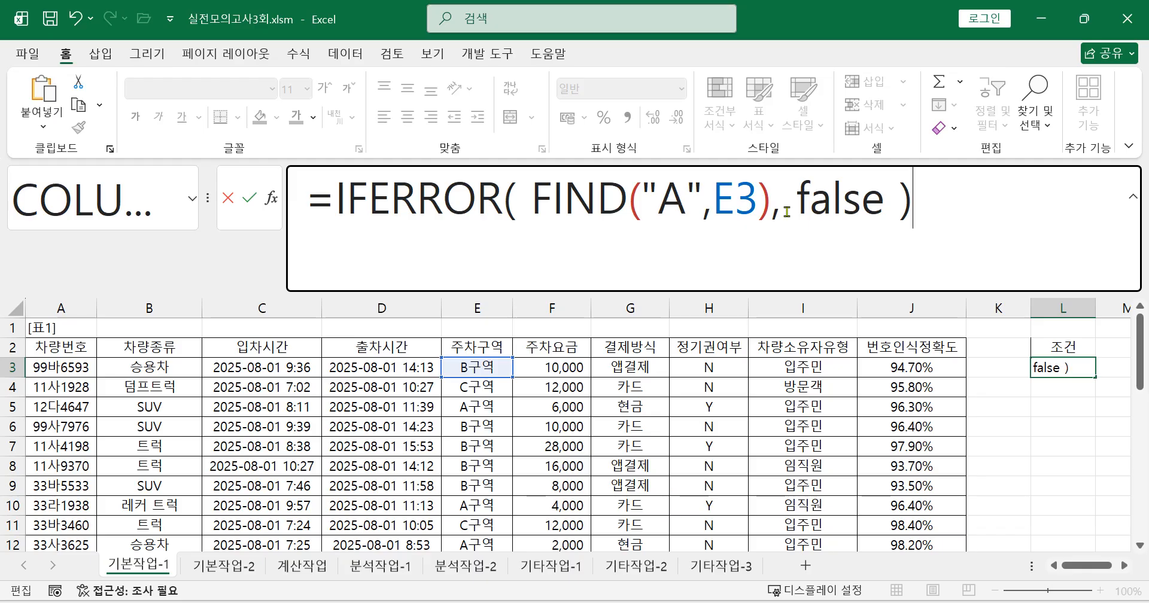
- Enclose the IFERROR expression in an AND function as its first condition, ready for a second argument
click(331, 207)
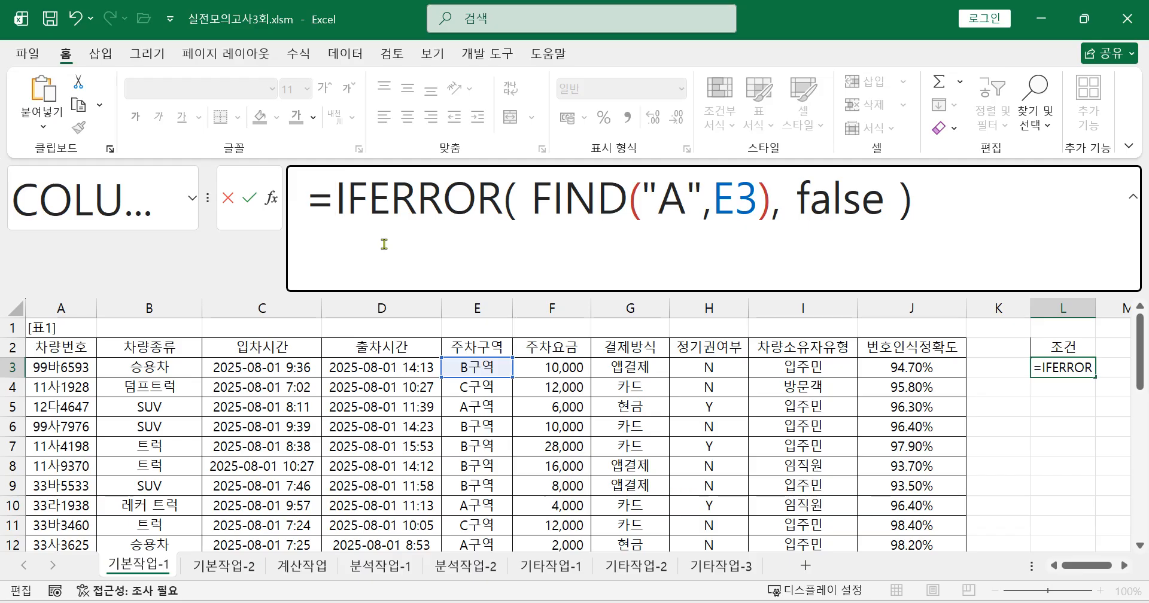
text(an)
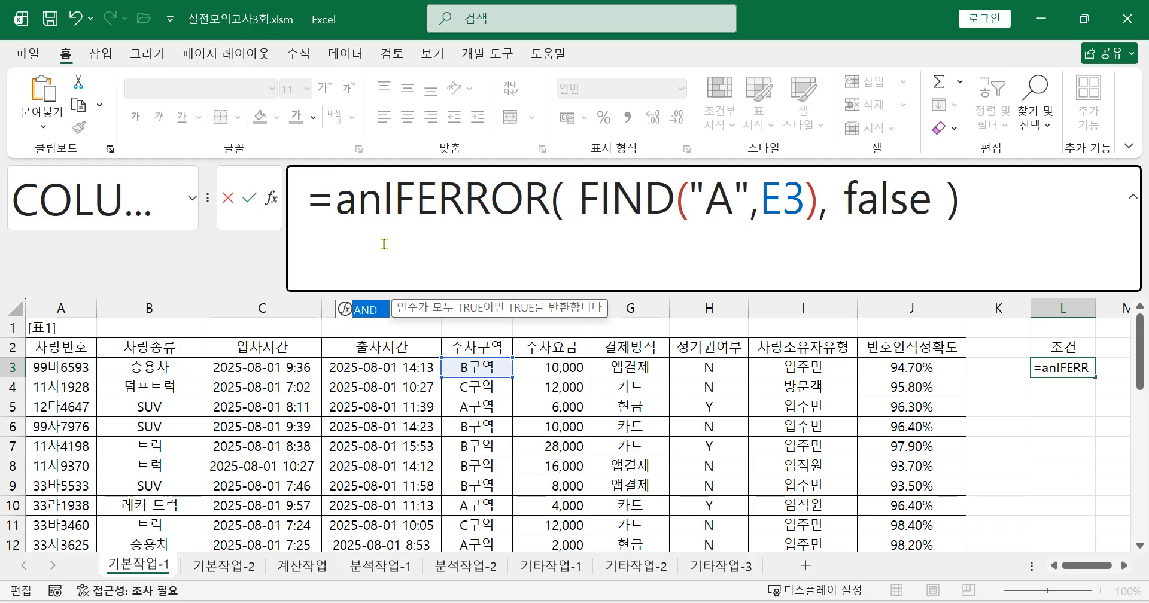
double_click(369, 310)
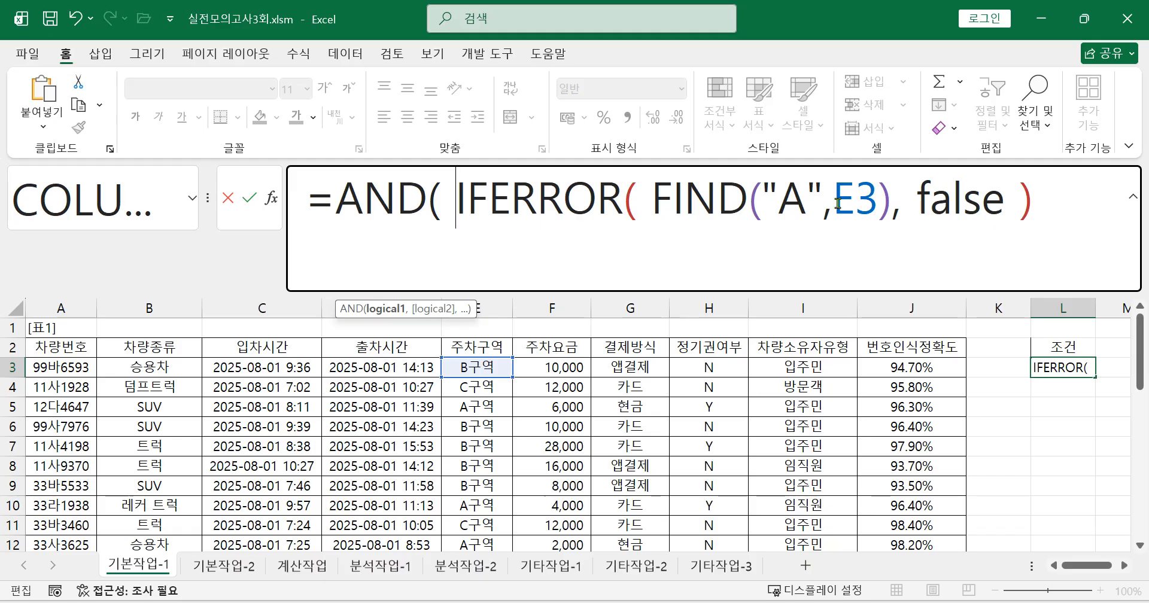
click(1076, 199)
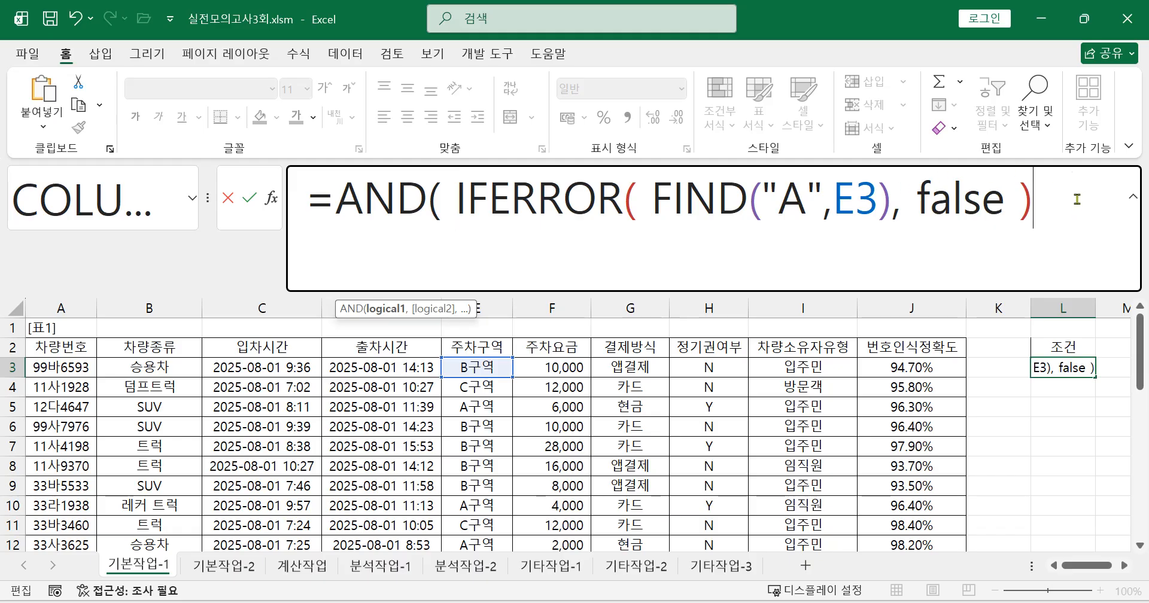
text(,)
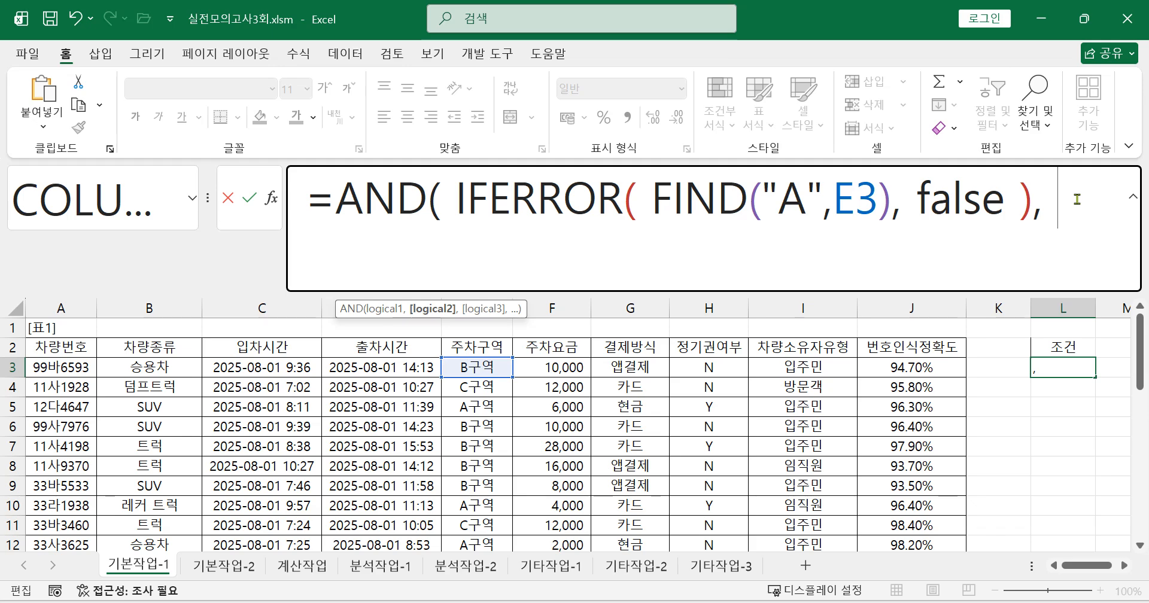
- Add HOUR(C3)>=9 as the second AND condition in L3, using the first row's entry time
text(h)
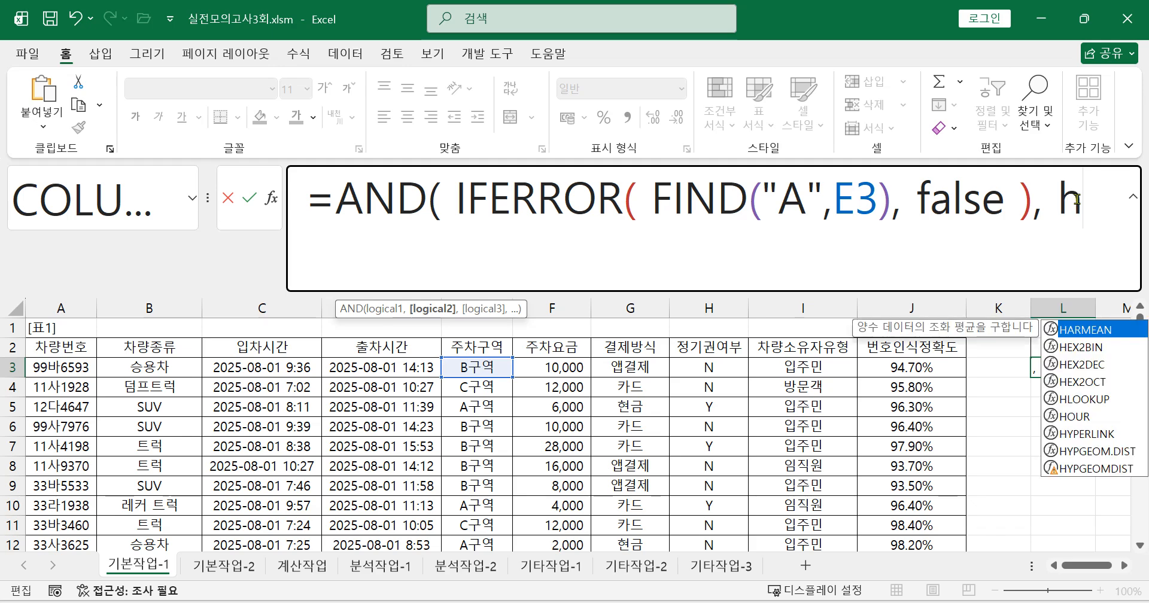
text(ou)
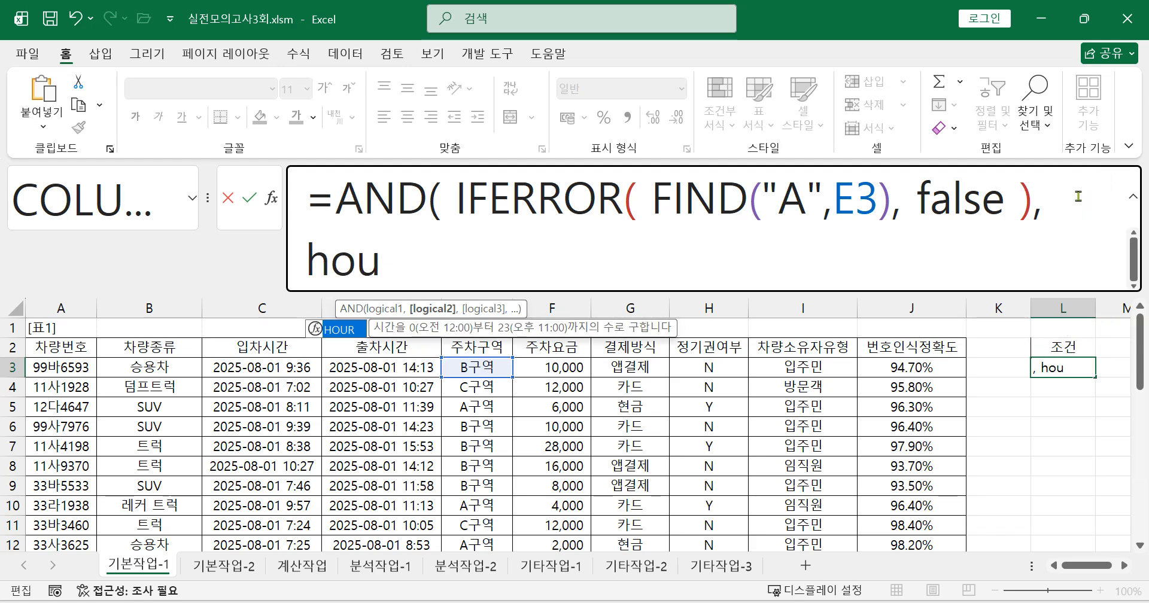
key(Tab)
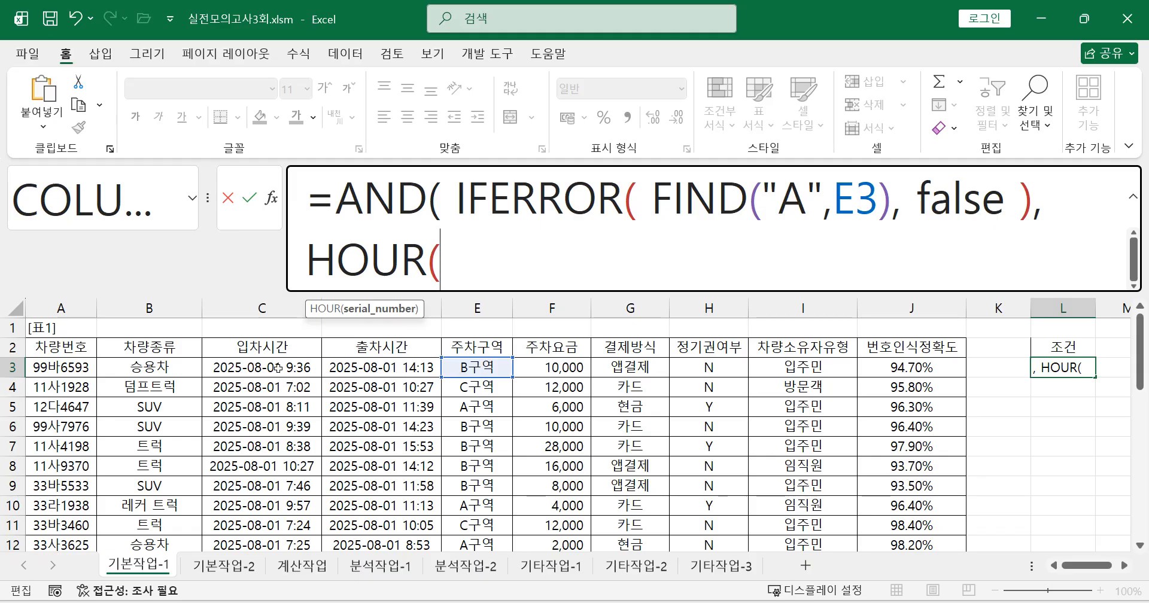
click(286, 367)
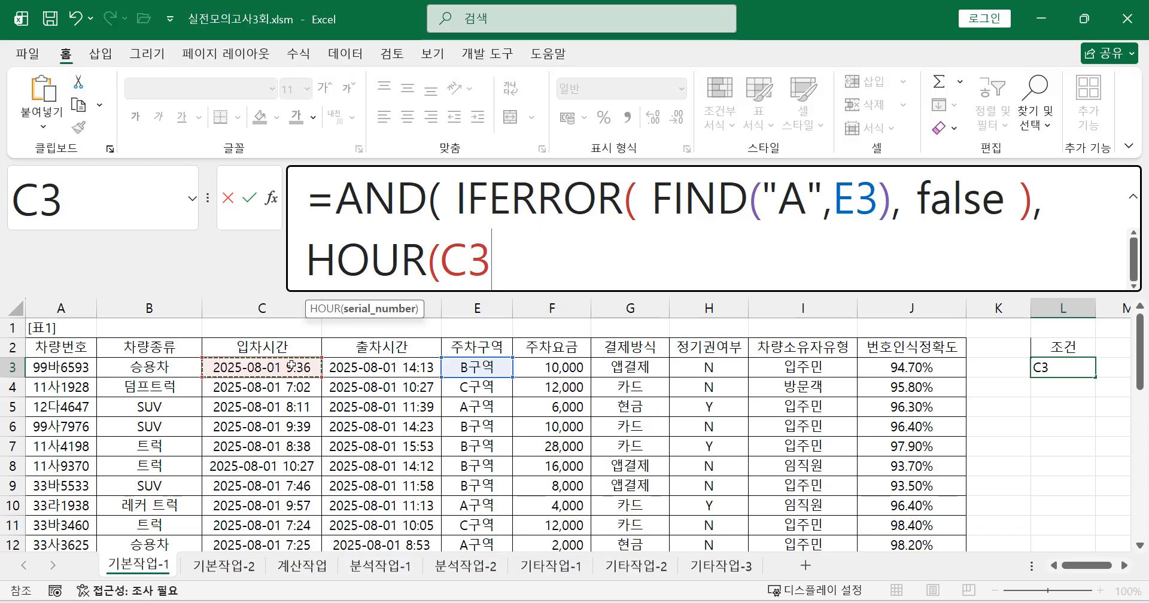
text()>)
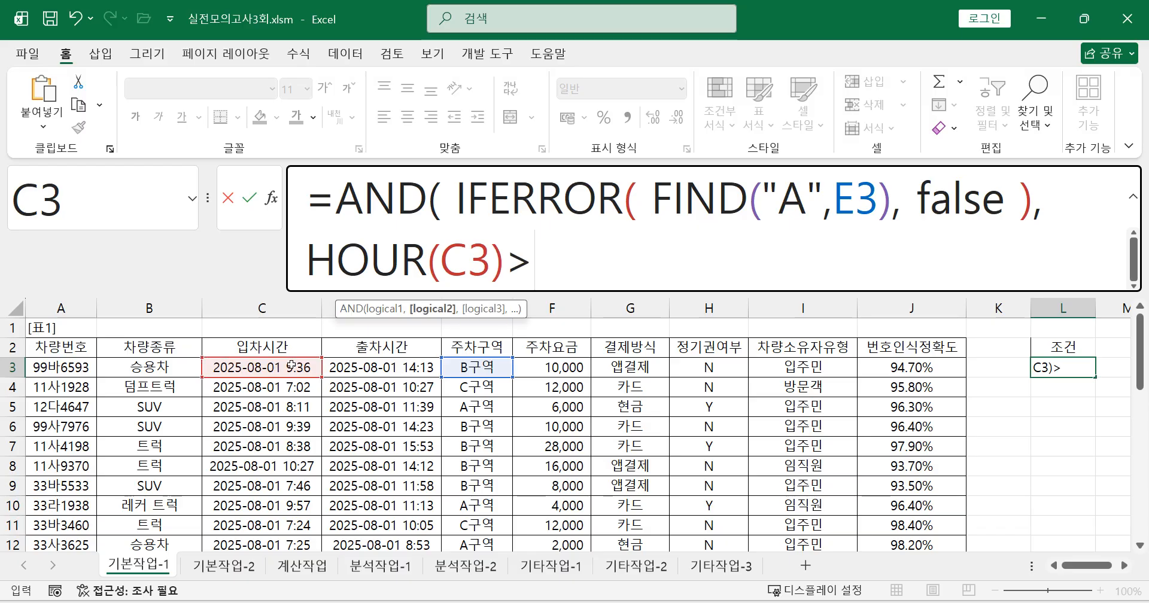
text(=9, h)
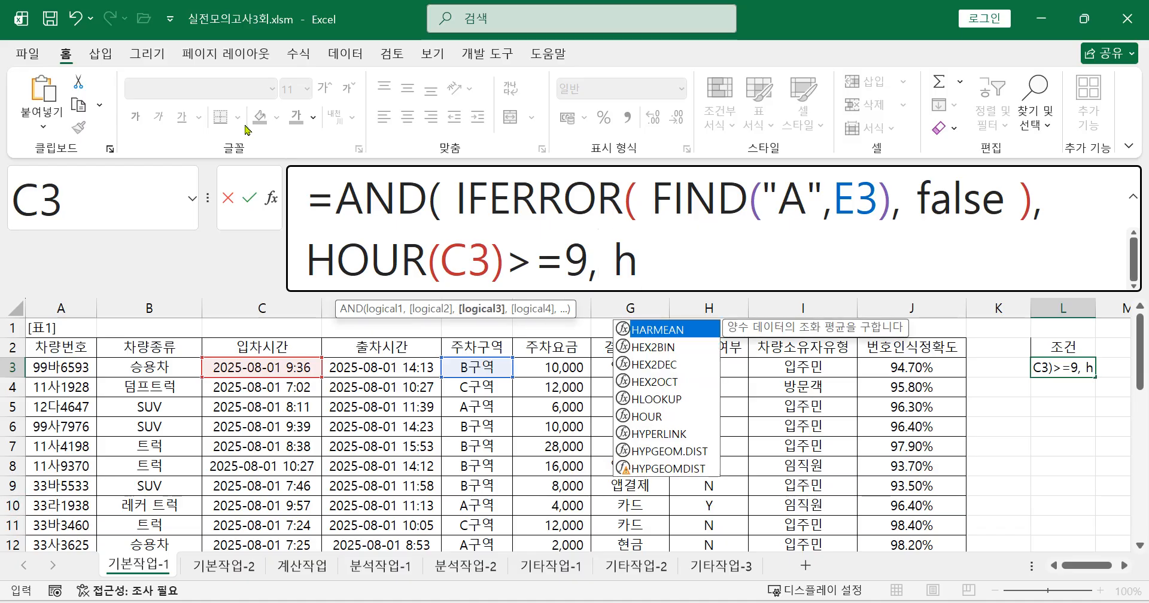
- Add HOUR(C3)<=12 as the third AND condition, close the function and commit the formula in L3
double_click(664, 417)
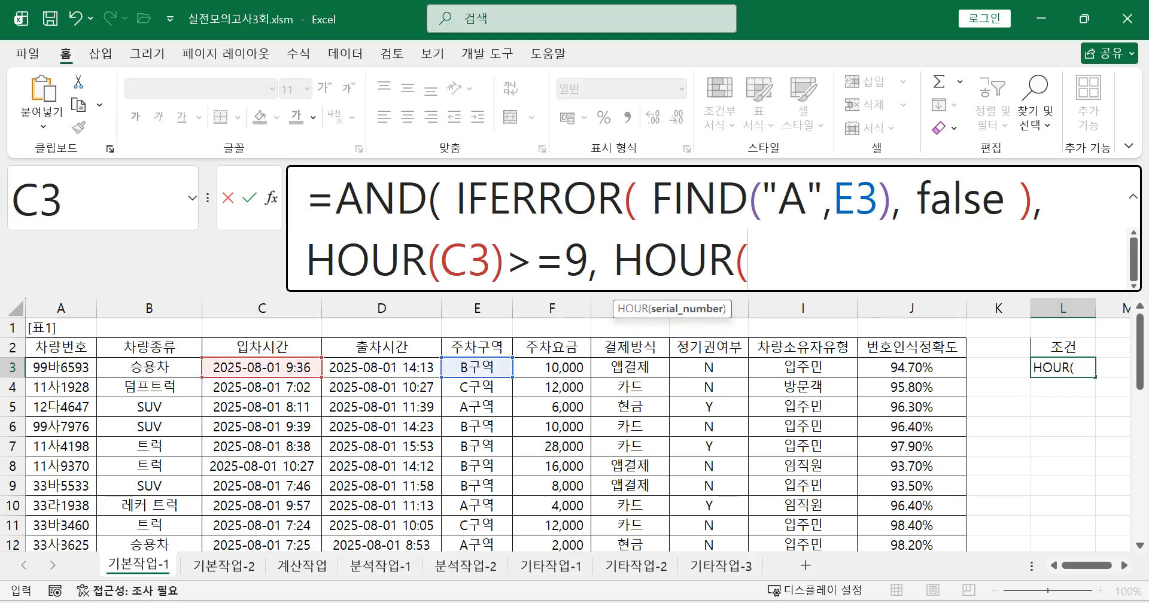
click(266, 370)
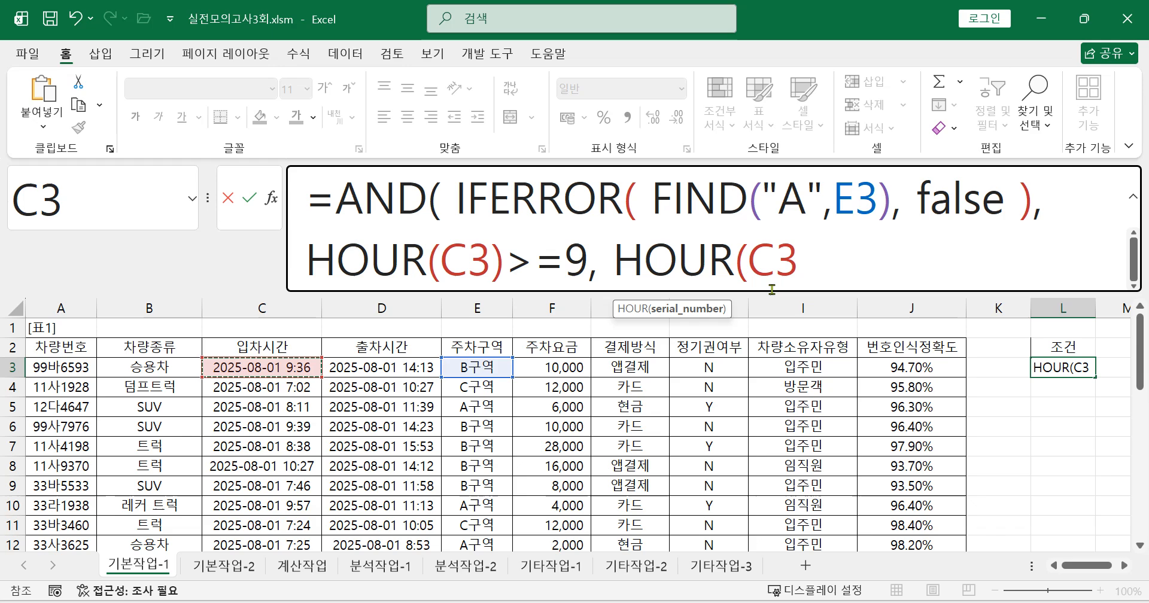
text())
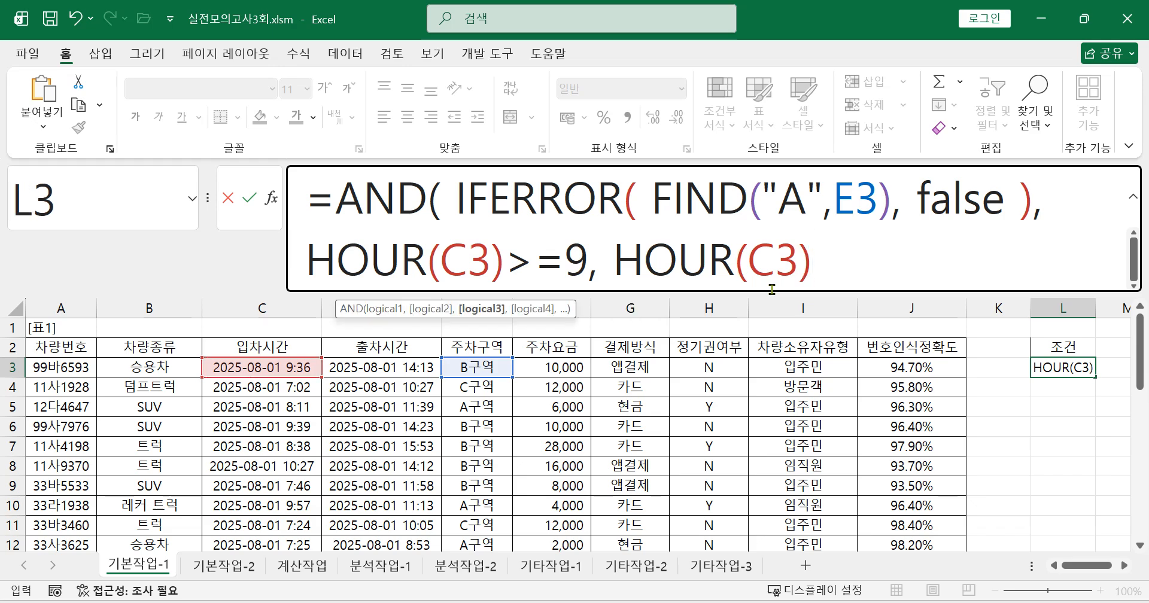
text(<=12)
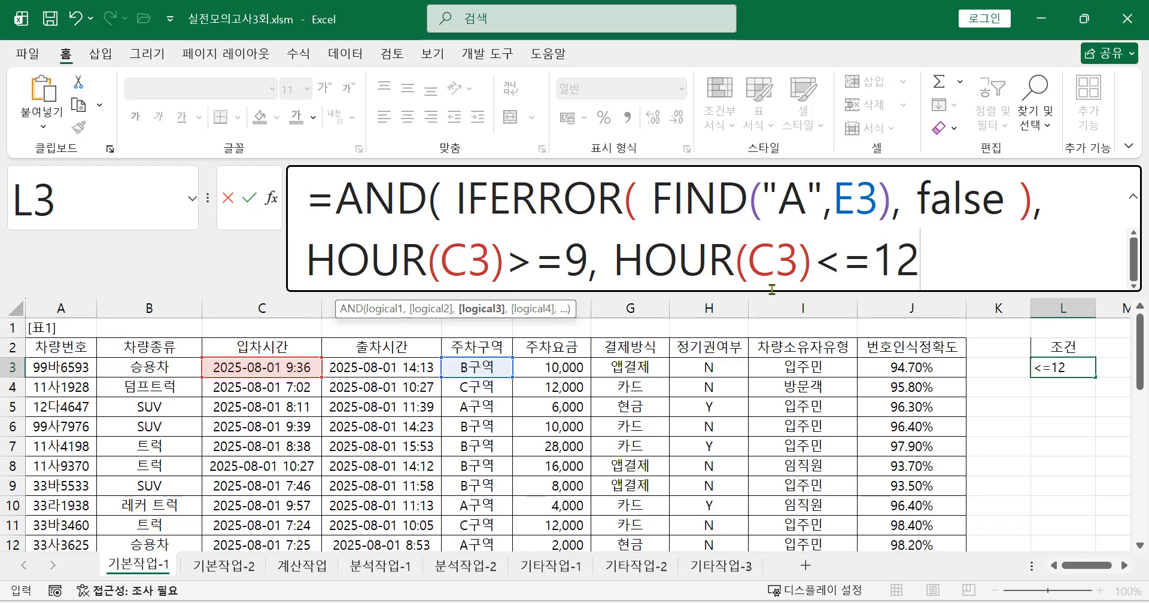
text( ))
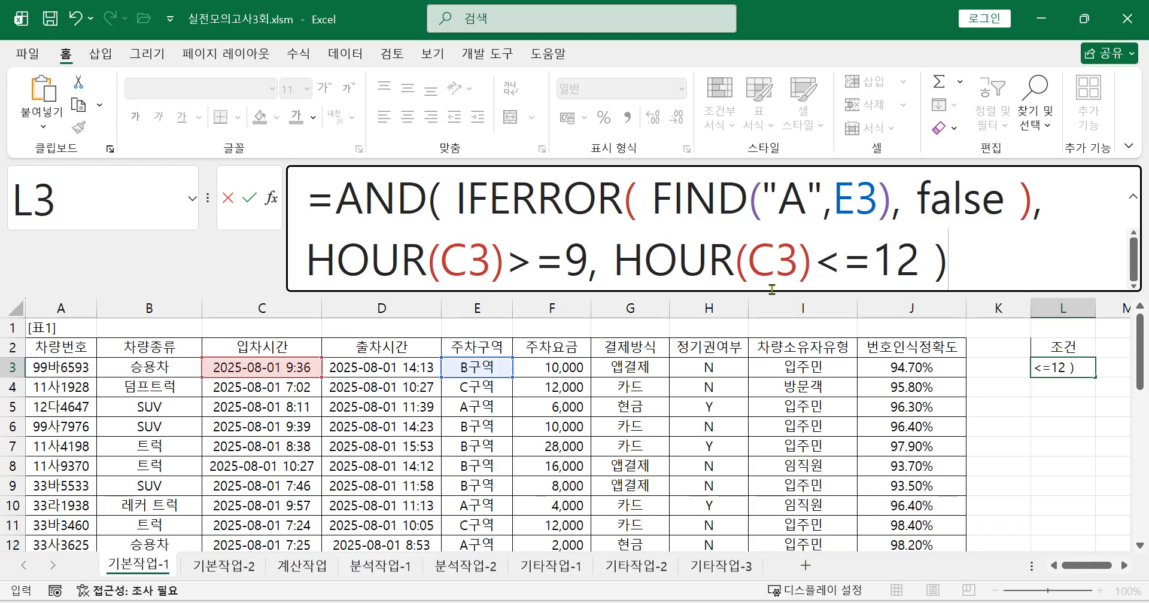
key(Return)
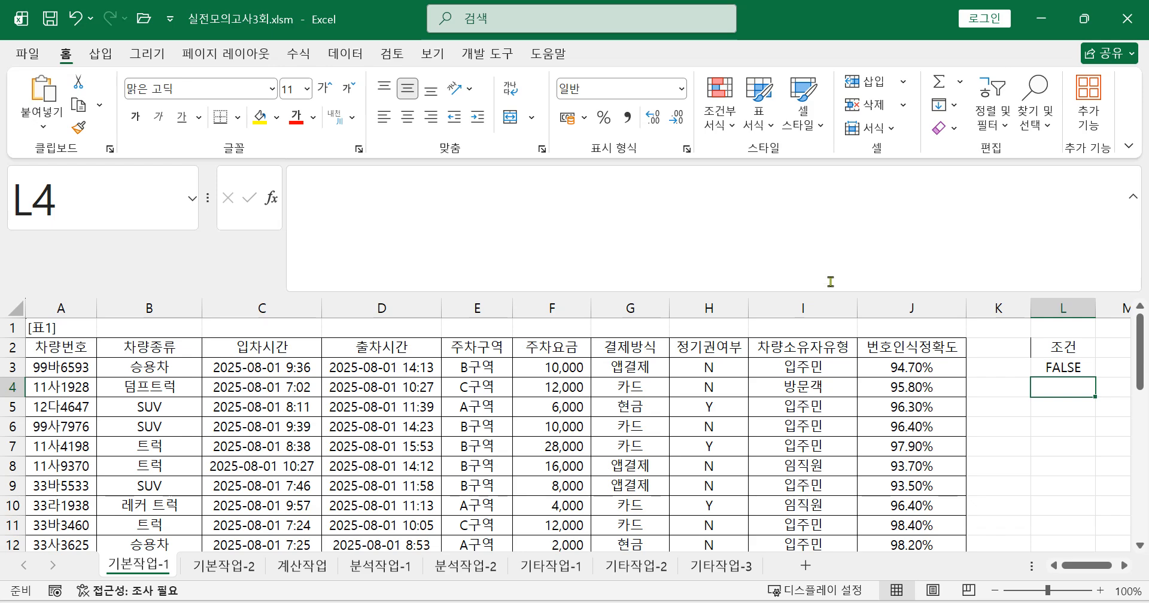
- Review the criteria formula in L3 and check the task photo for the required output fields, their order and the result cell
click(1124, 565)
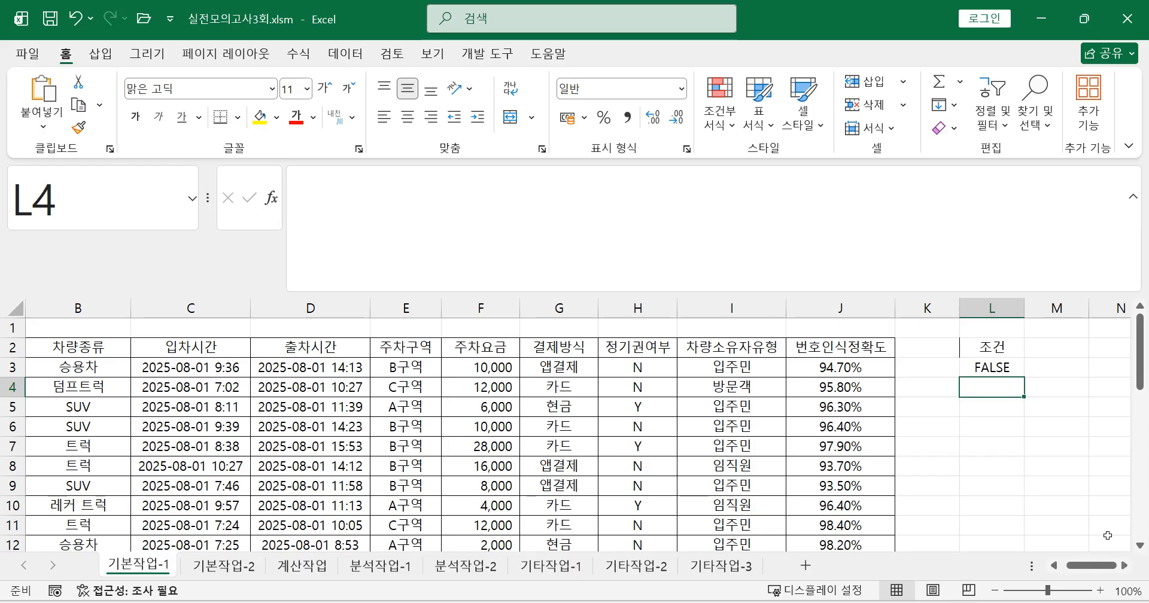
click(975, 368)
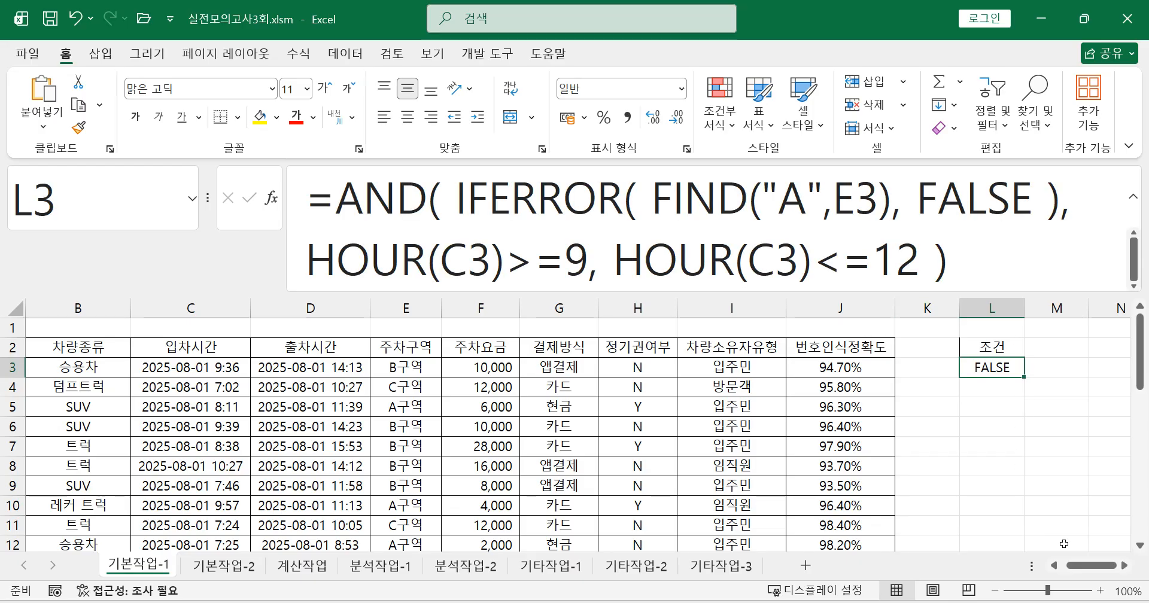
click(1125, 566)
click(1125, 566)
click(1125, 566)
click(1125, 566)
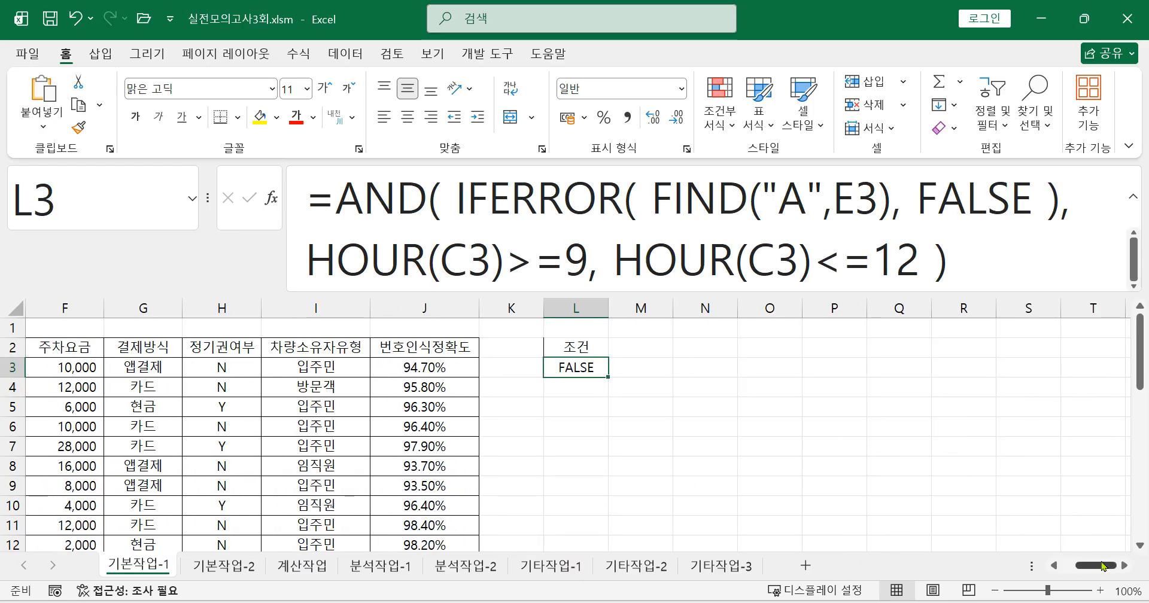
mouse_move(1008, 601)
click(1005, 538)
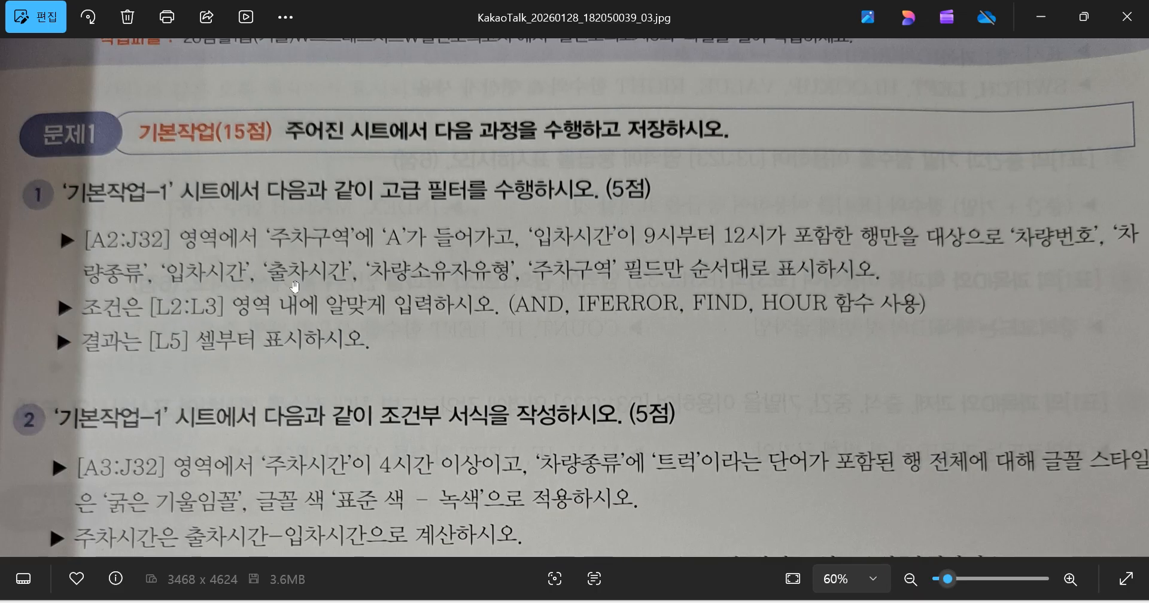
click(1042, 23)
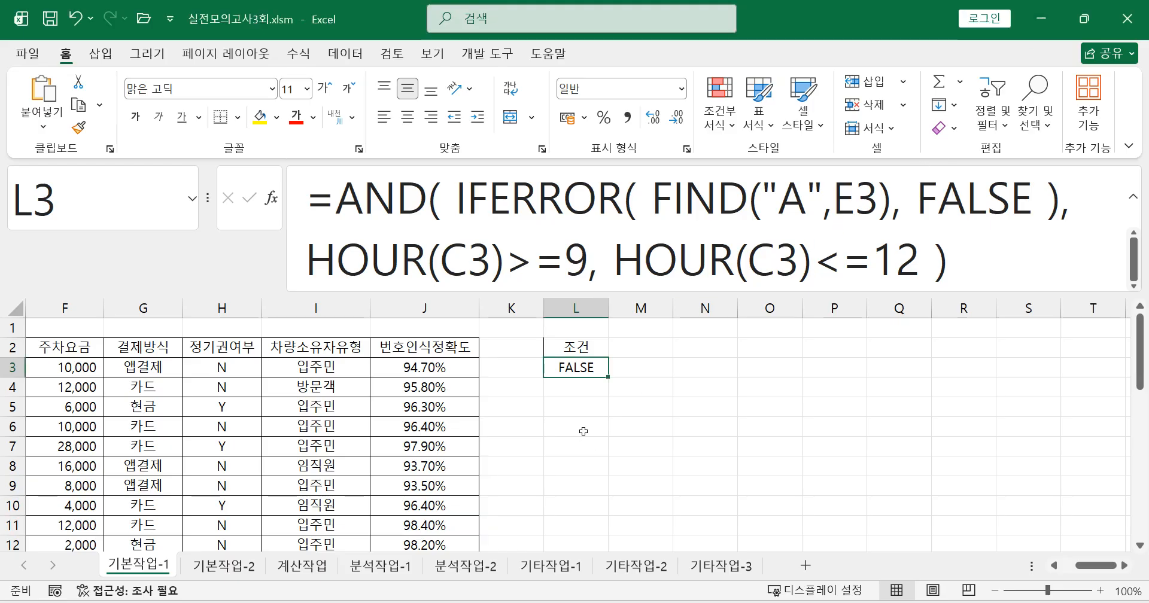
- Copy the headings 차량번호, 차량종류, 입차시간 and 출차시간 from A2:D2 to the output area starting at L5
click(577, 410)
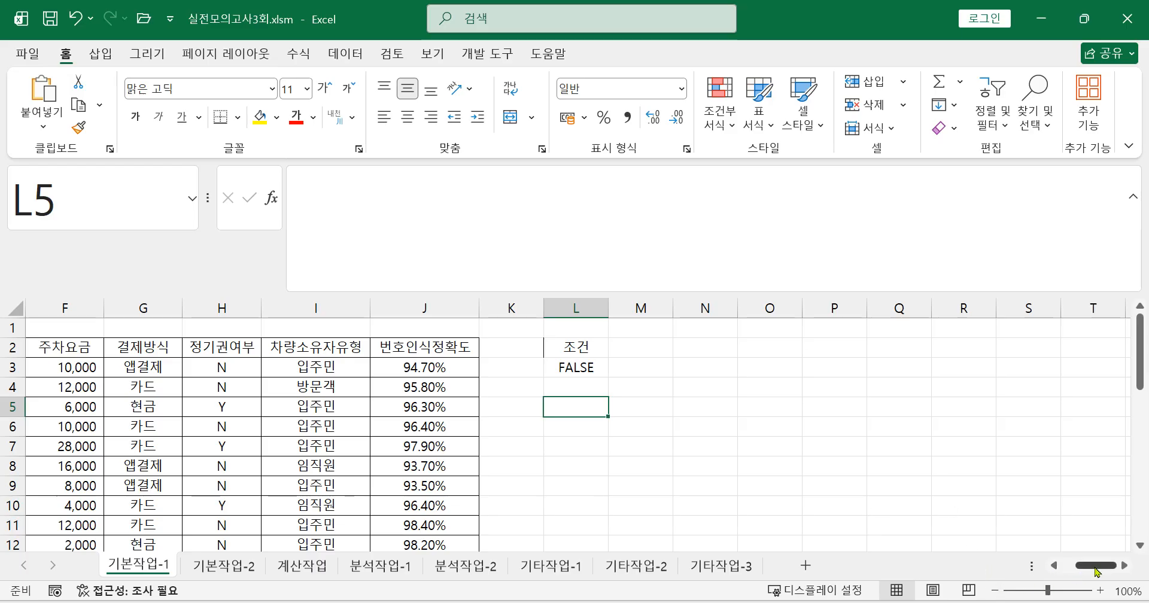
drag(1080, 565, 1036, 568)
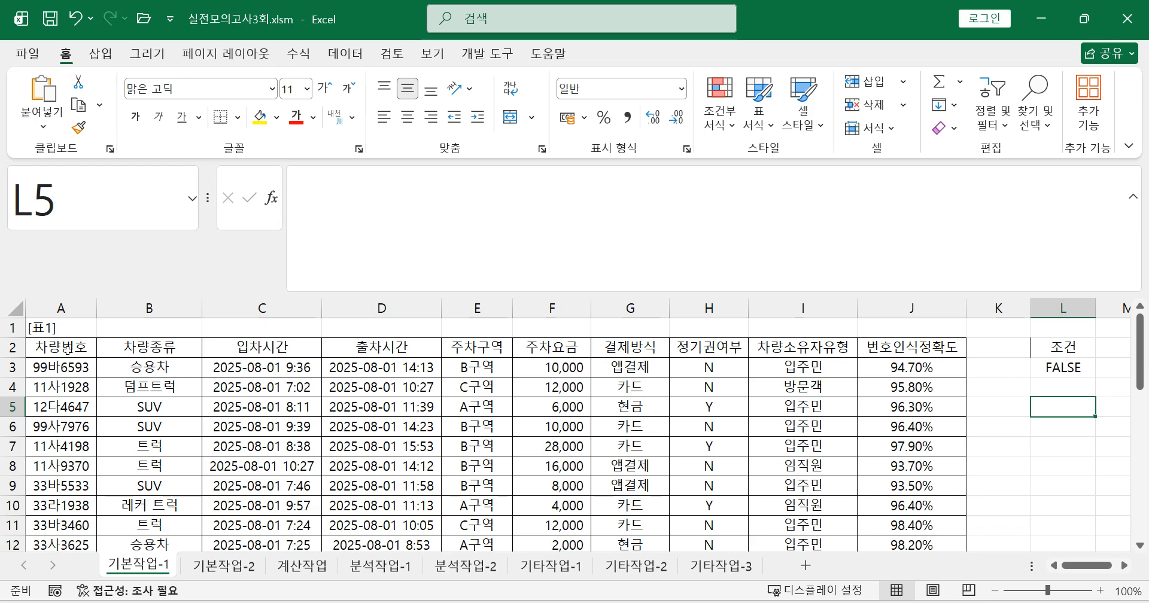
click(67, 349)
drag(67, 349, 377, 347)
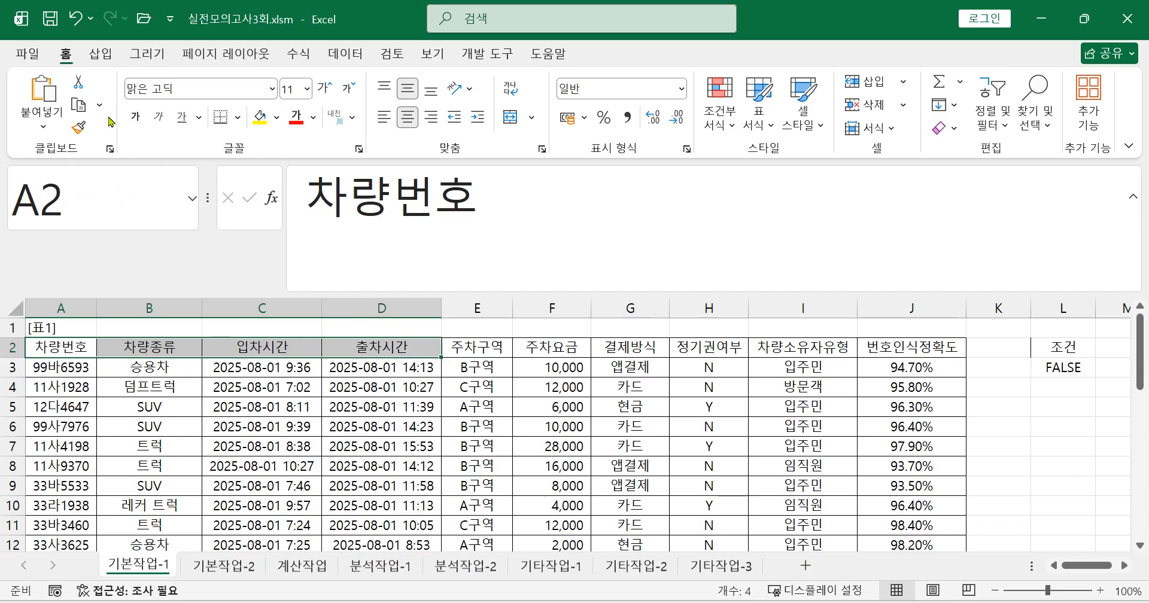
click(78, 106)
click(1071, 408)
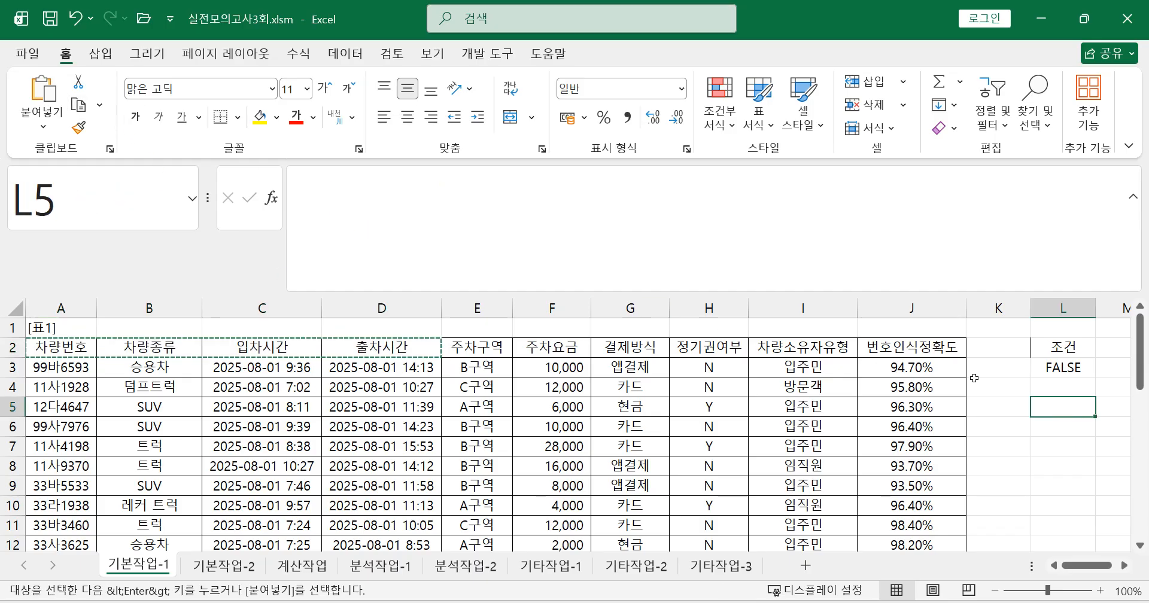
click(43, 95)
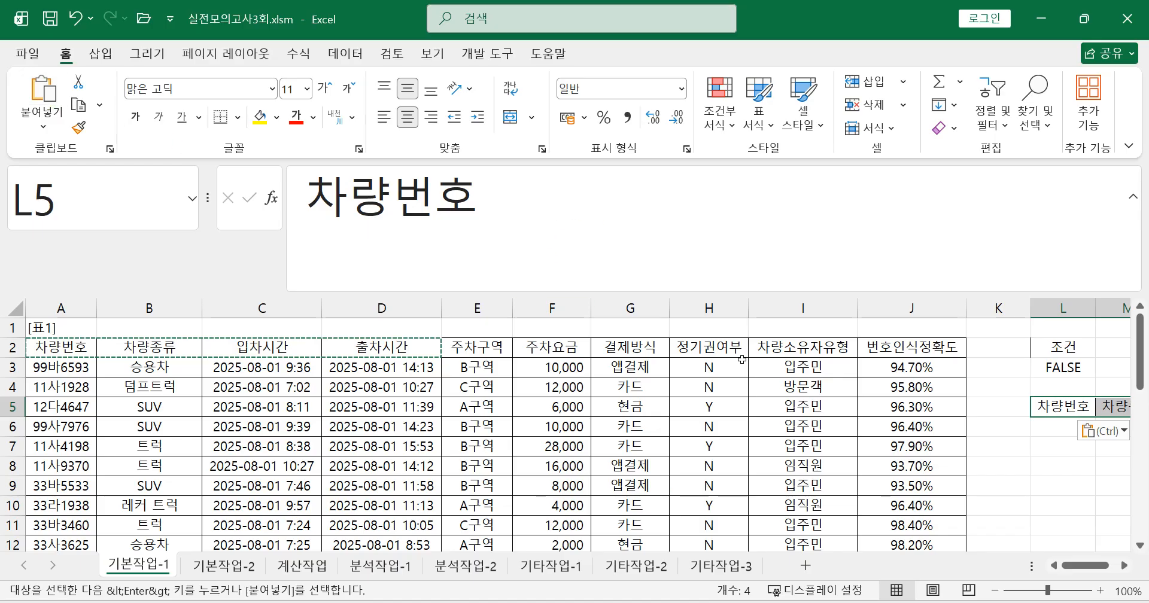
- Copy the heading 차량소유자유형 from I2 to P5, directly after the copied headings
click(791, 347)
click(74, 109)
click(1124, 566)
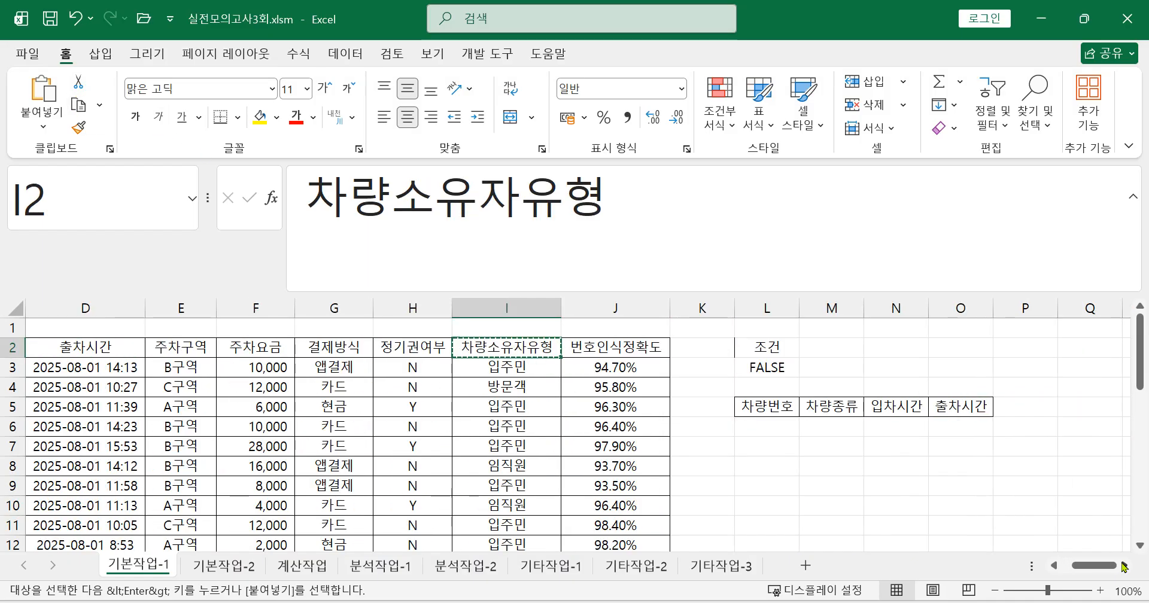
click(1123, 565)
click(896, 409)
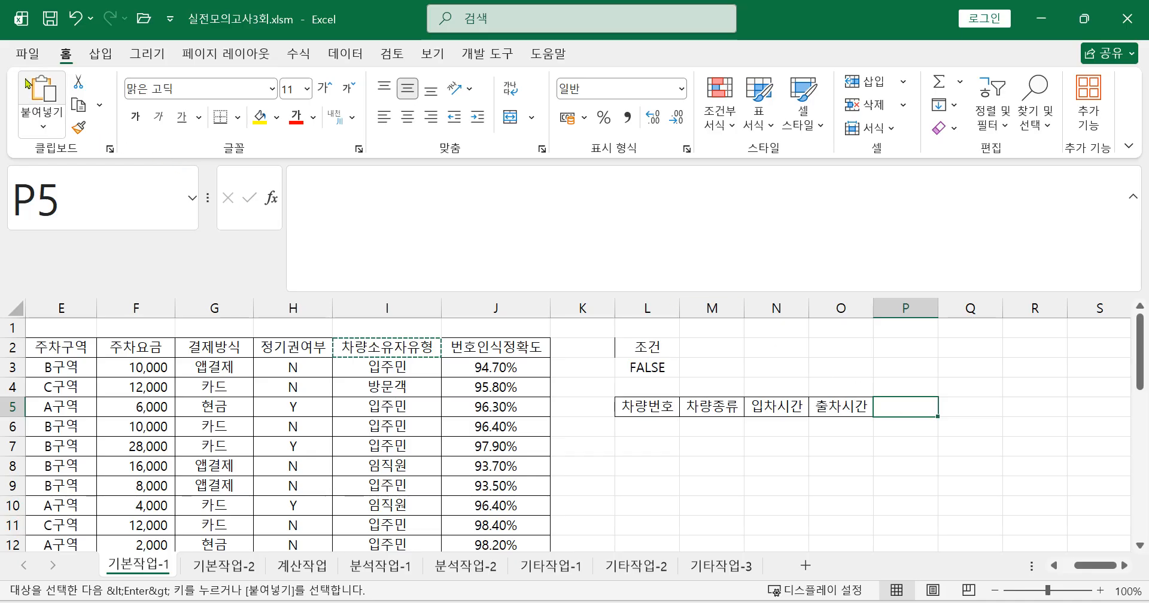
click(43, 90)
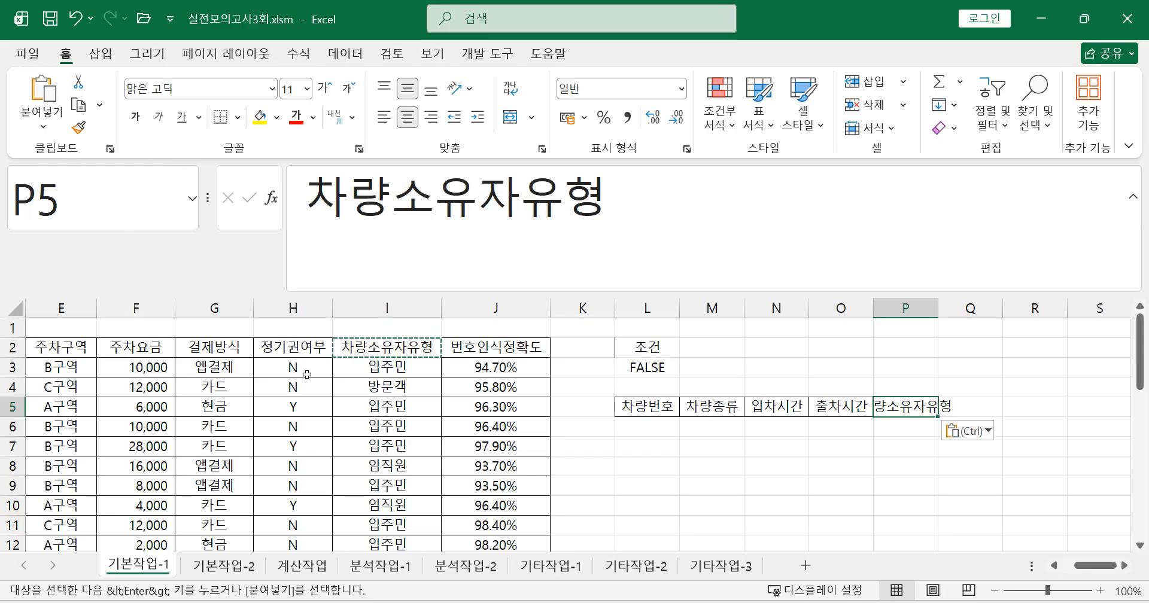
- Copy the heading 주차구역 from E2 to Q5 and widen column P to fit its heading
click(71, 348)
click(79, 128)
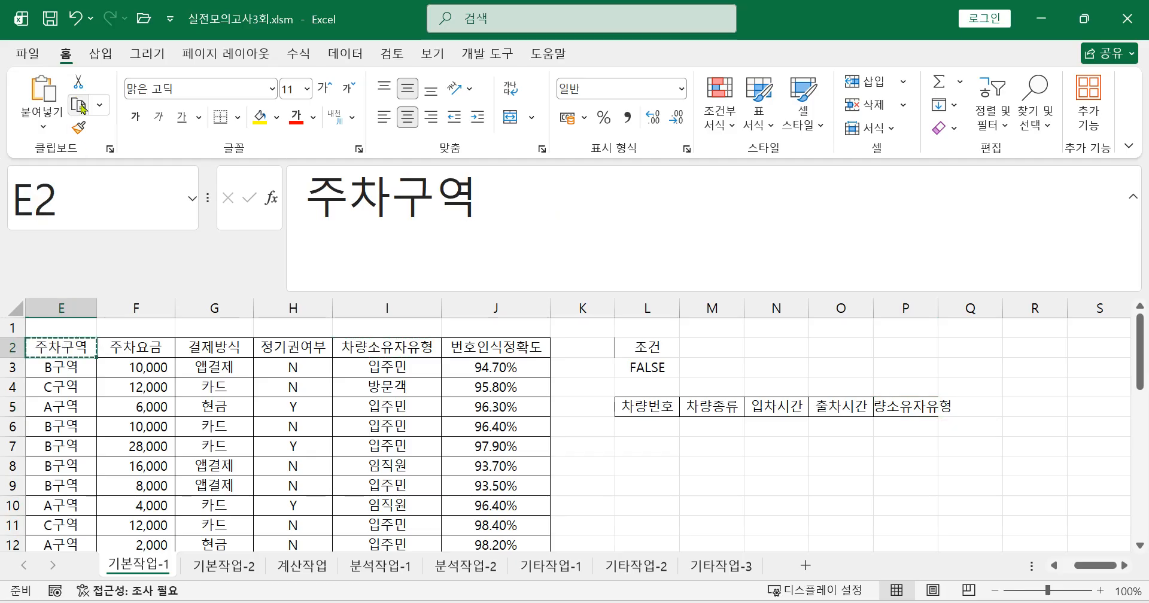
click(976, 406)
click(41, 89)
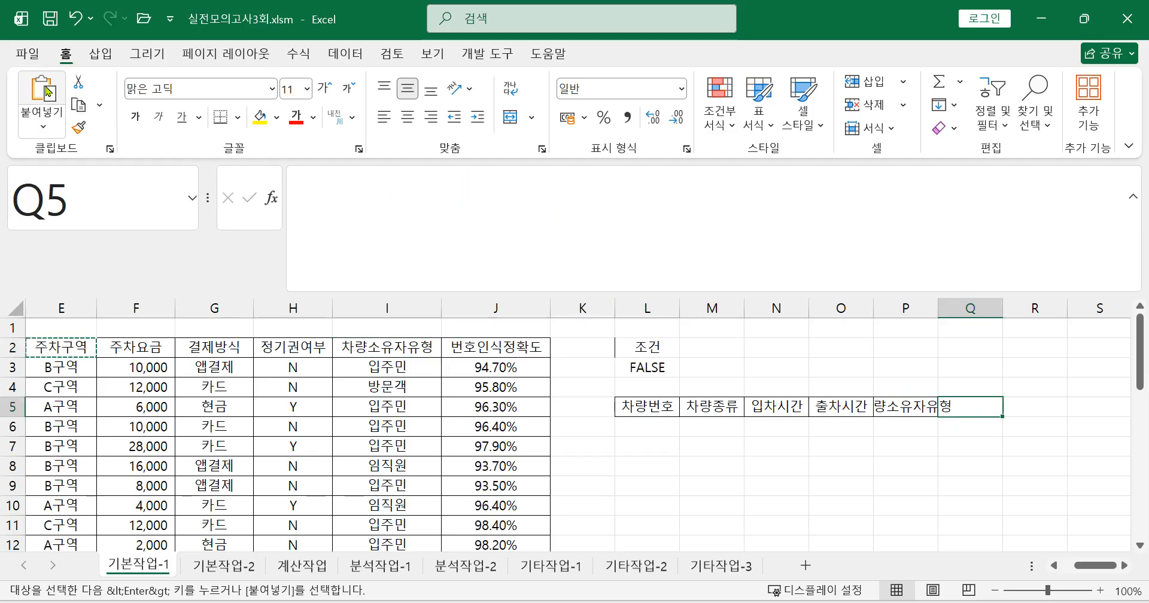
drag(941, 313, 982, 313)
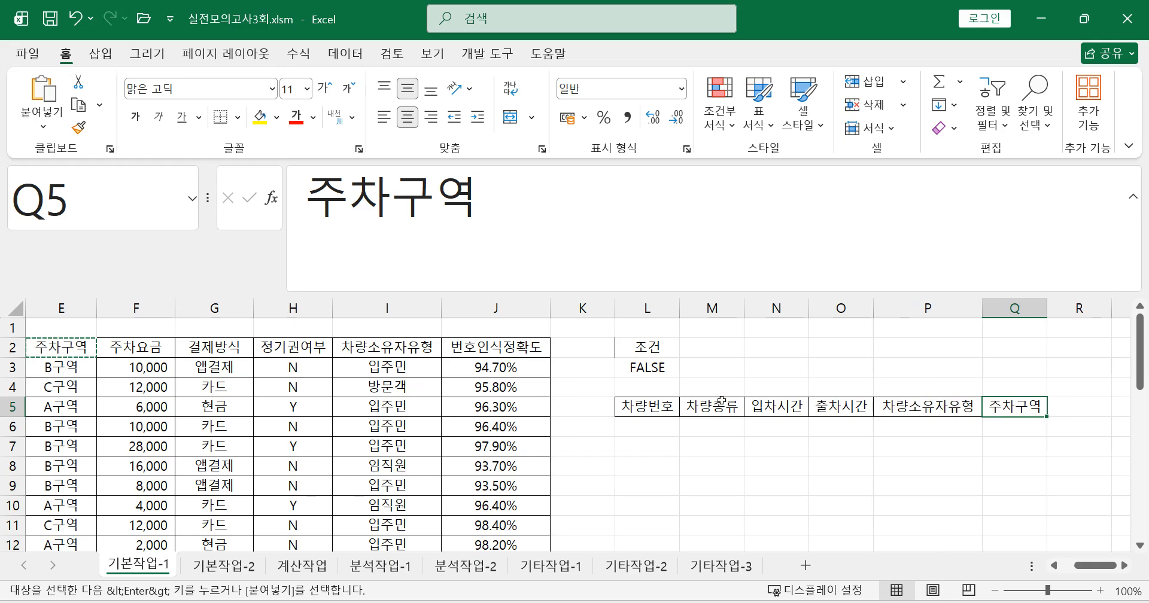
- Check the output headings in L5:Q5 one by one for the requested field order
click(661, 406)
click(712, 407)
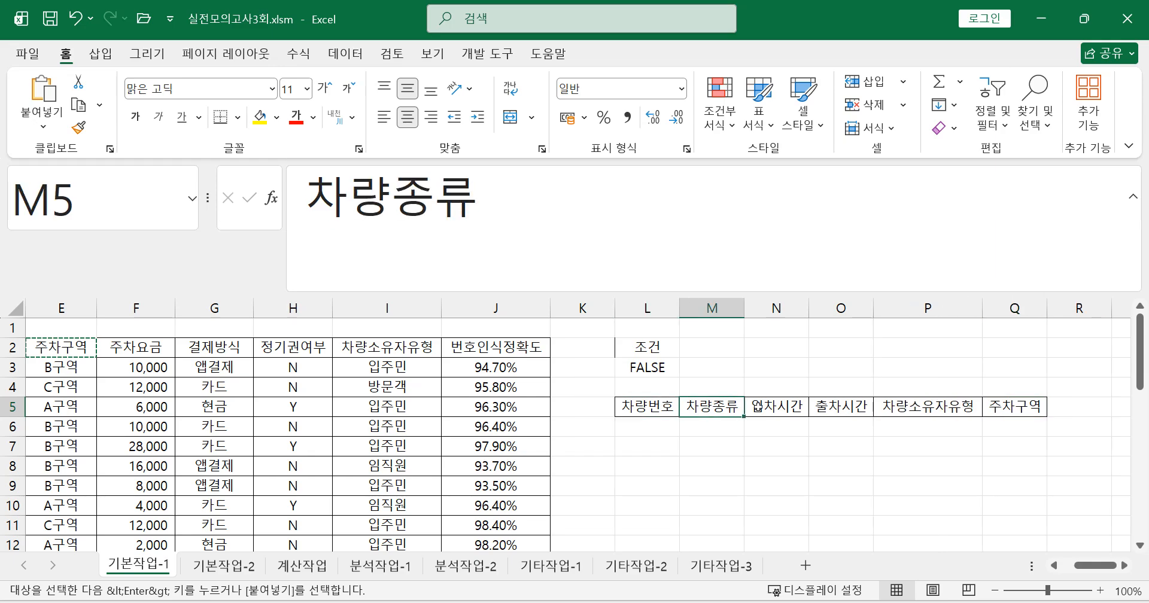
click(766, 410)
click(824, 411)
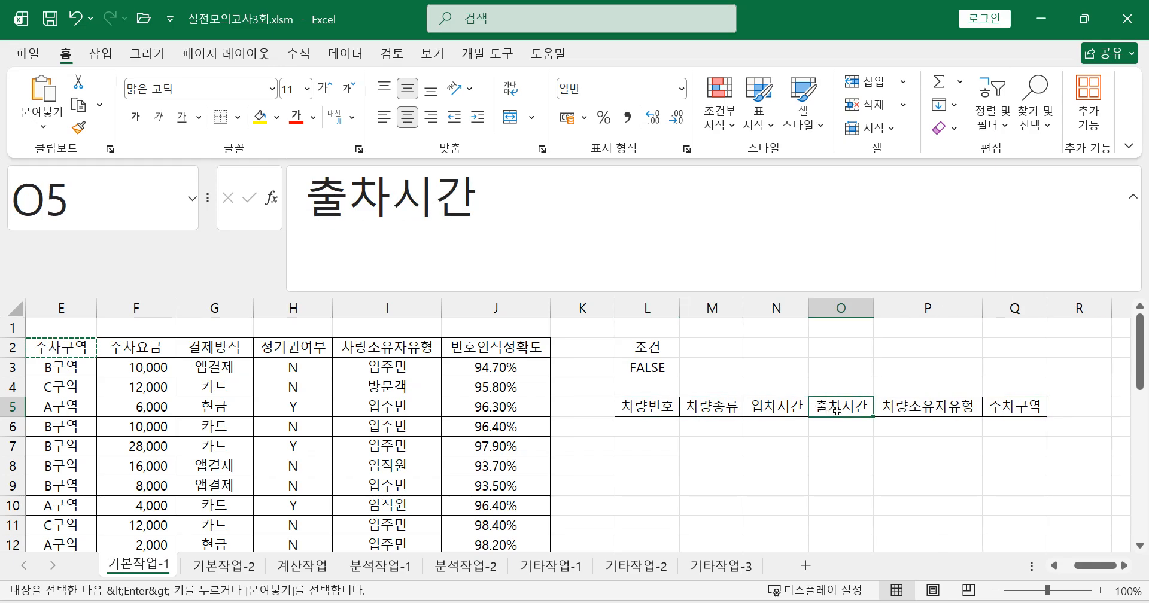
click(921, 417)
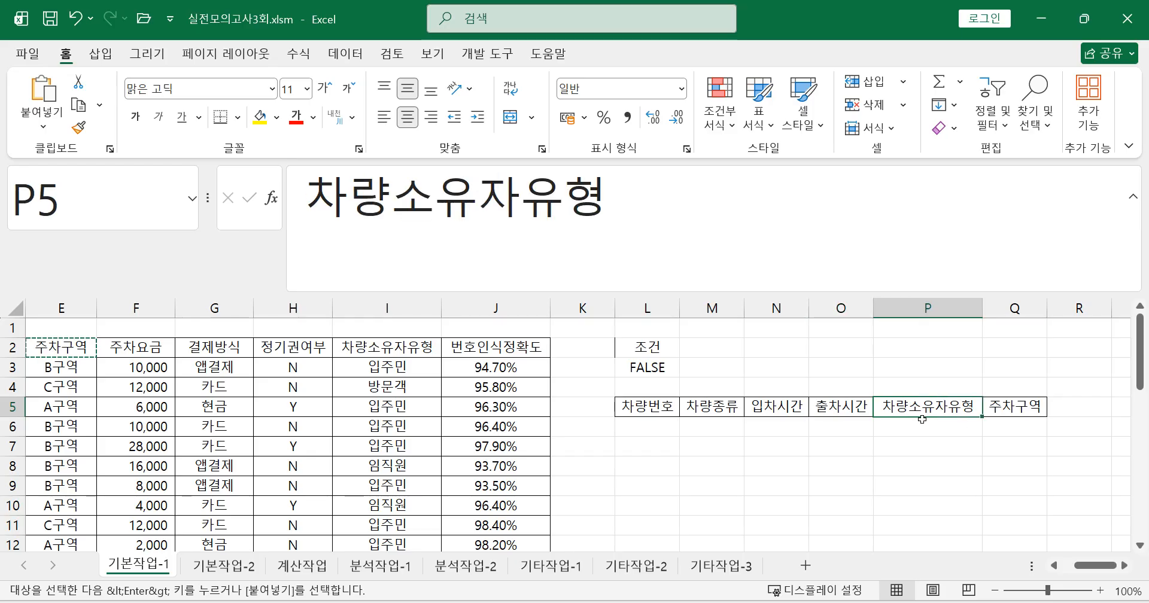
click(987, 409)
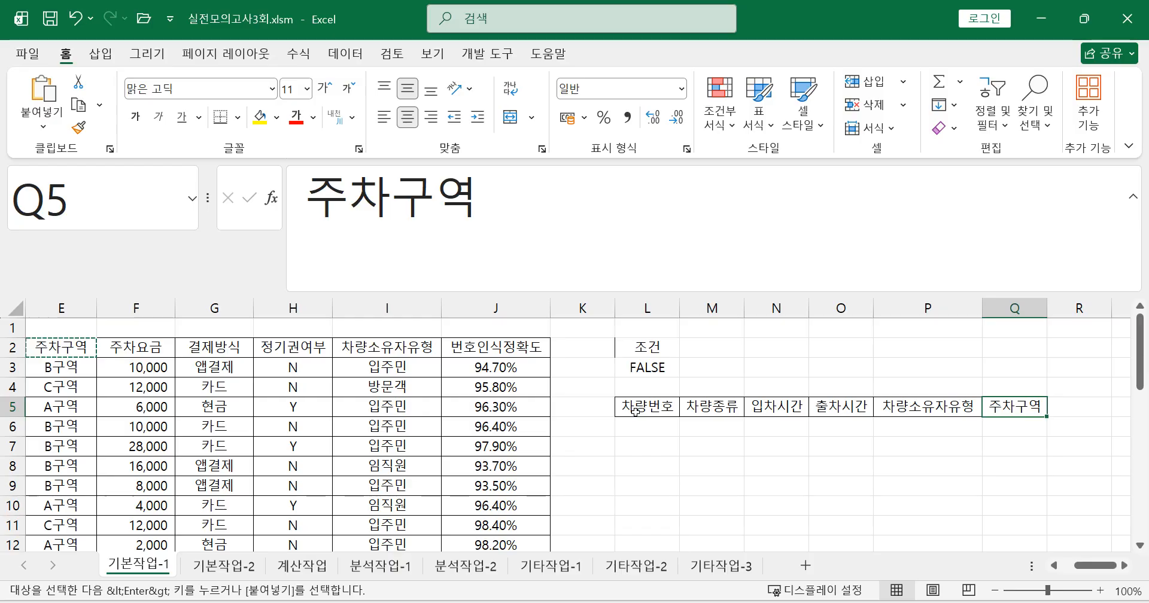
- Start an advanced filter on the list range A2:J32 with the results copied to another location
drag(1109, 567, 1092, 566)
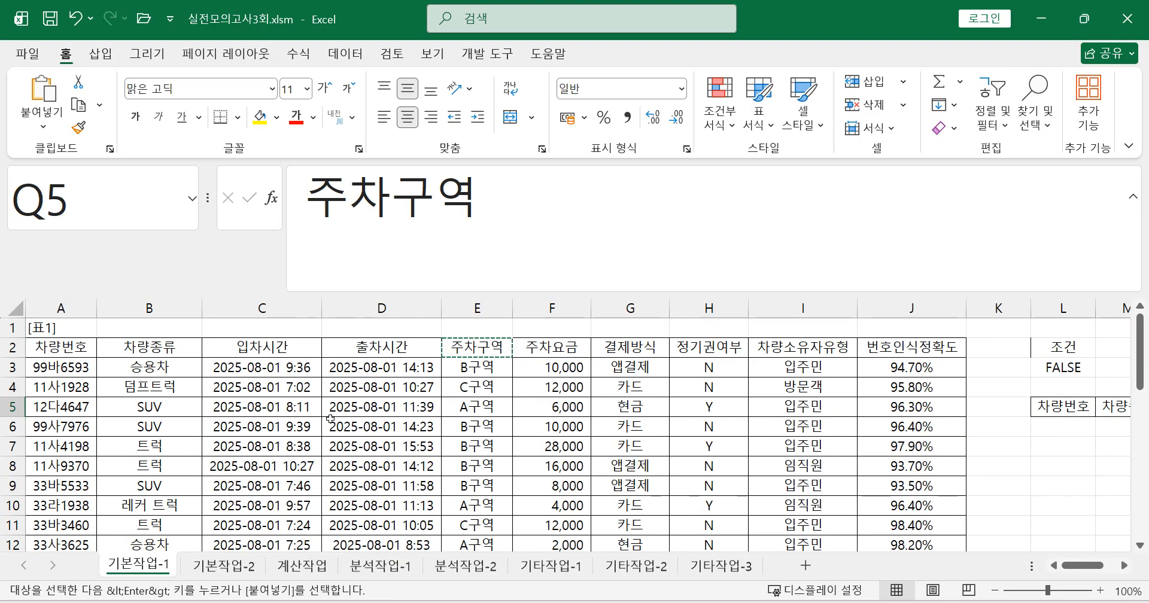
drag(69, 350, 906, 501)
drag(1087, 567, 1116, 565)
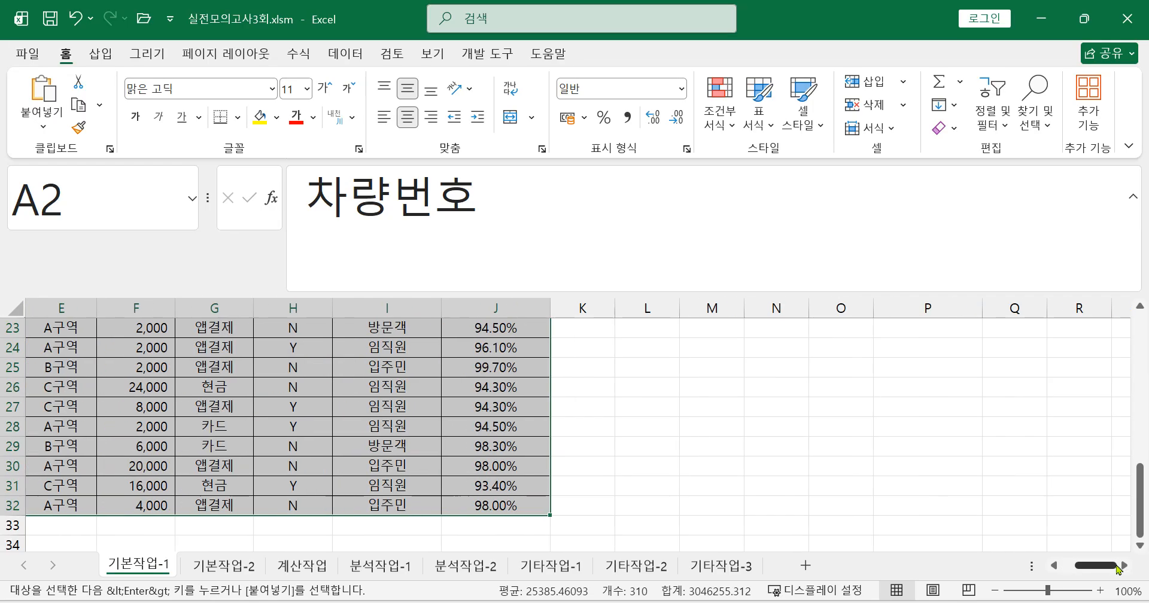
scroll(1009, 529, up, 7)
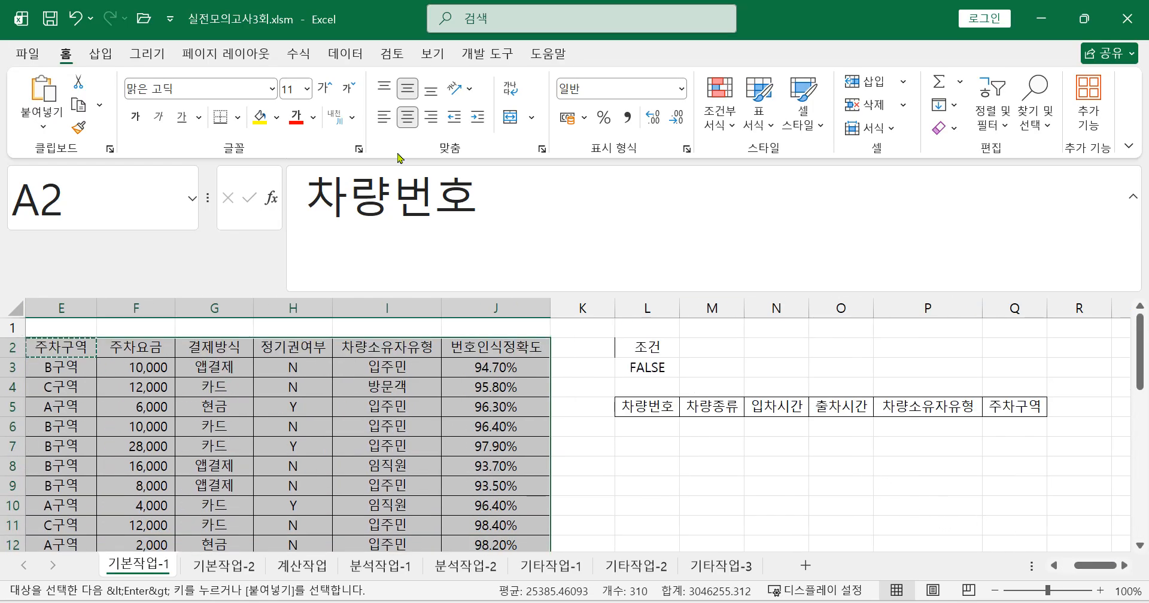
click(341, 57)
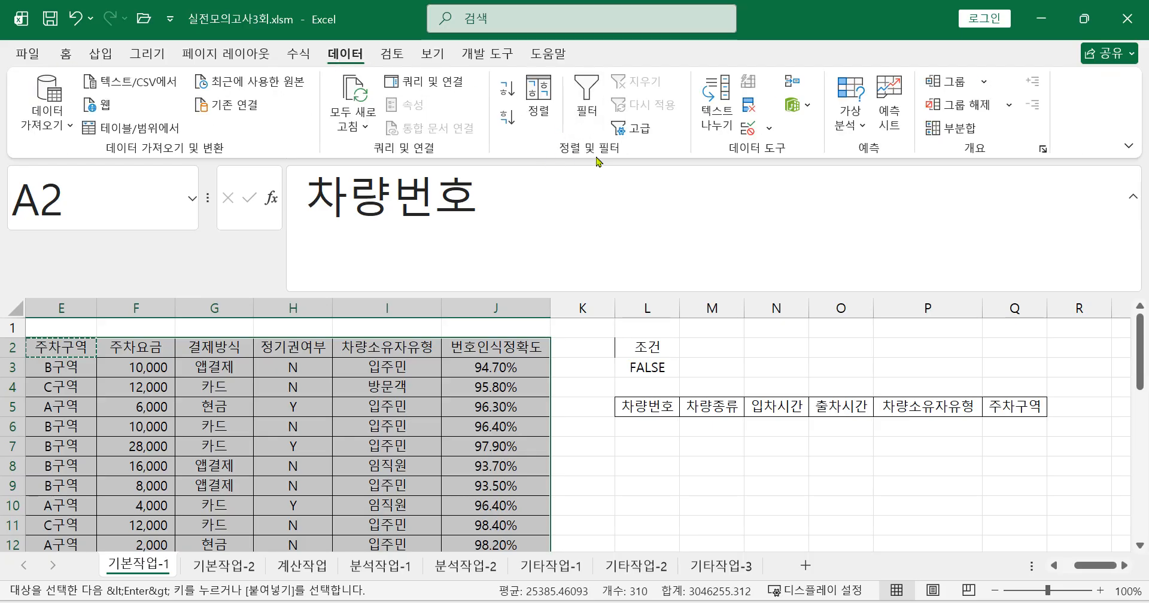
click(638, 129)
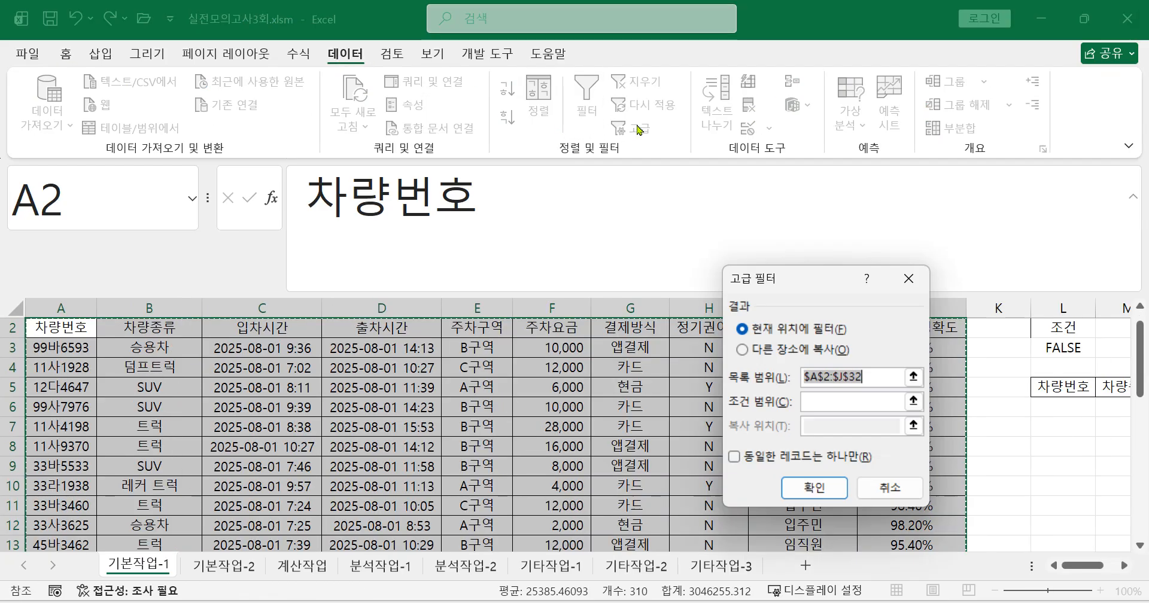
drag(786, 280, 750, 191)
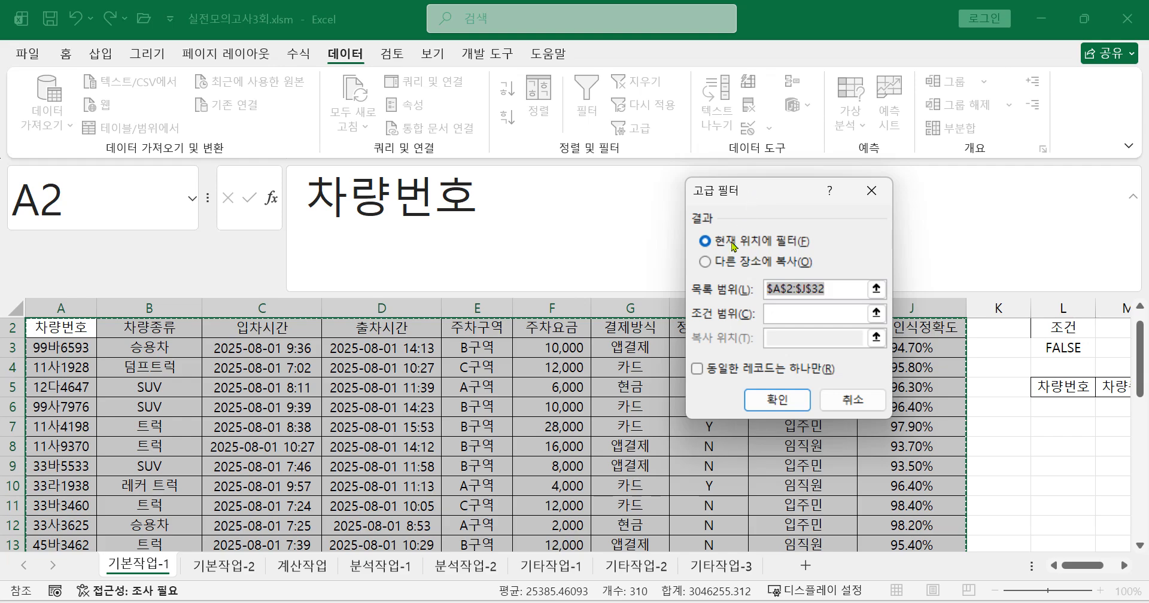
click(704, 261)
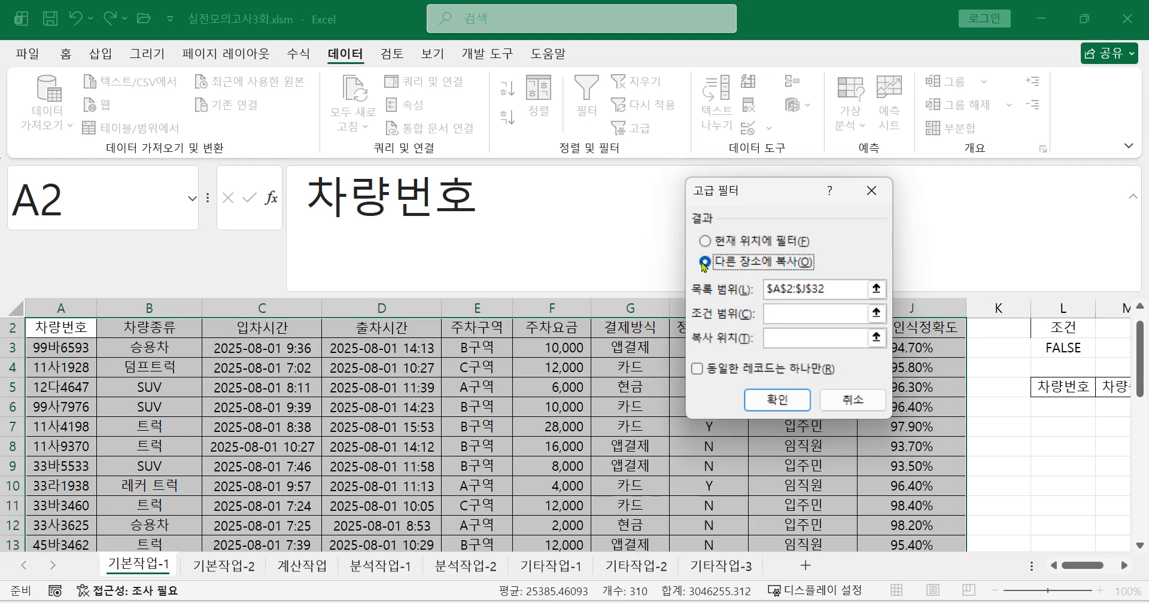
click(838, 288)
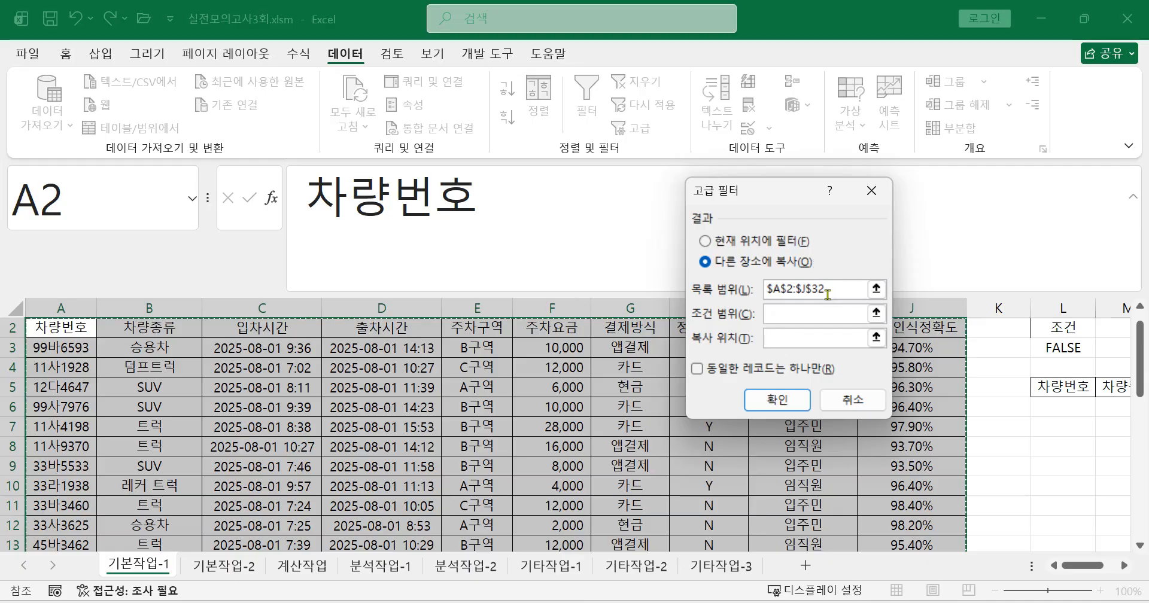
- Set the criteria range to L2:L3 and the copy destination to L5:Q5, and run the advanced filter
drag(786, 203, 712, 206)
click(1062, 328)
drag(1062, 327, 1063, 347)
click(725, 343)
scroll(1125, 568, right, 4)
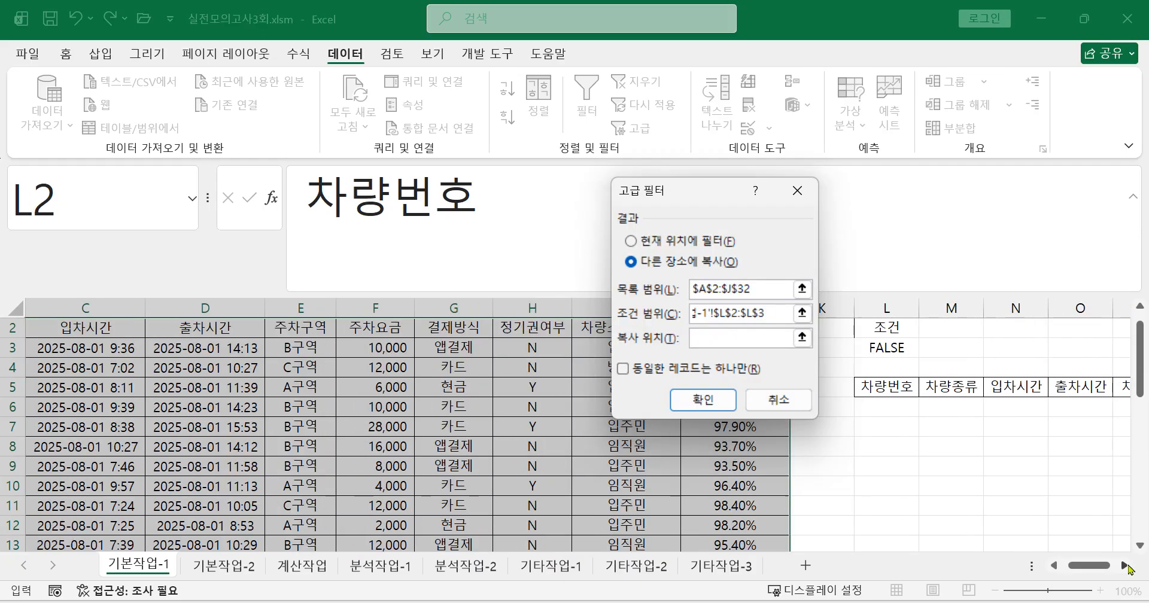
drag(693, 194, 418, 194)
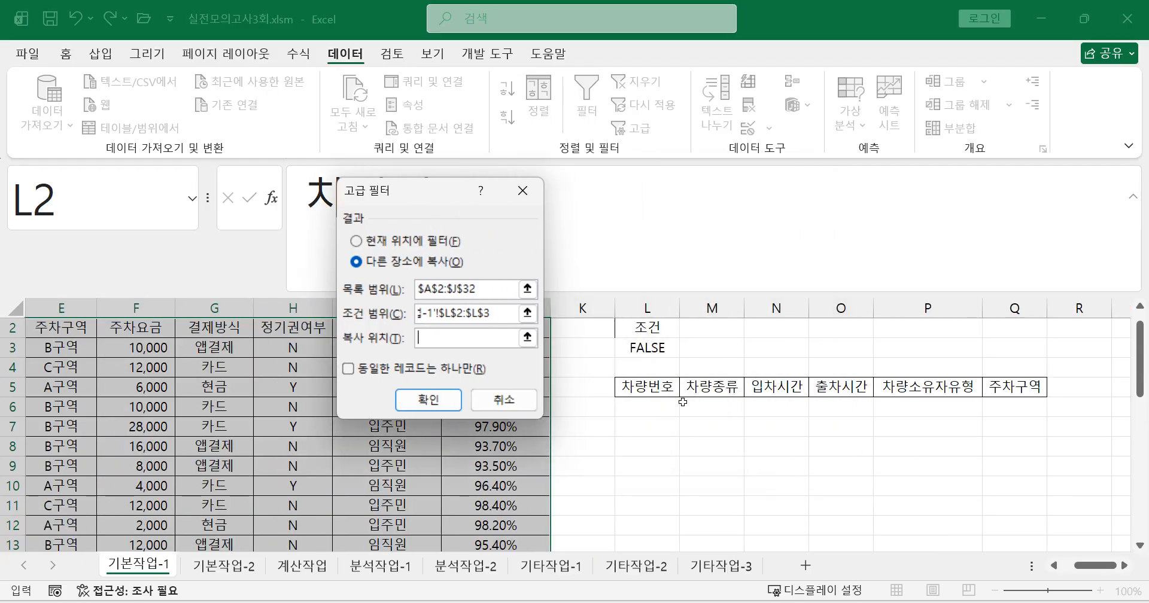
drag(643, 386, 1032, 387)
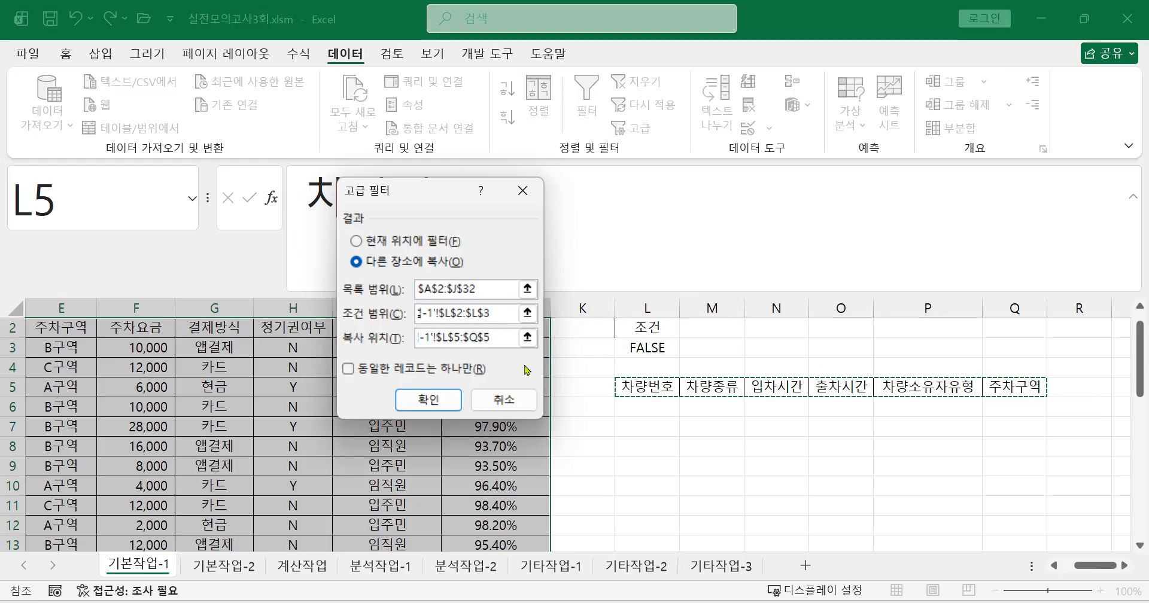
click(441, 400)
click(438, 400)
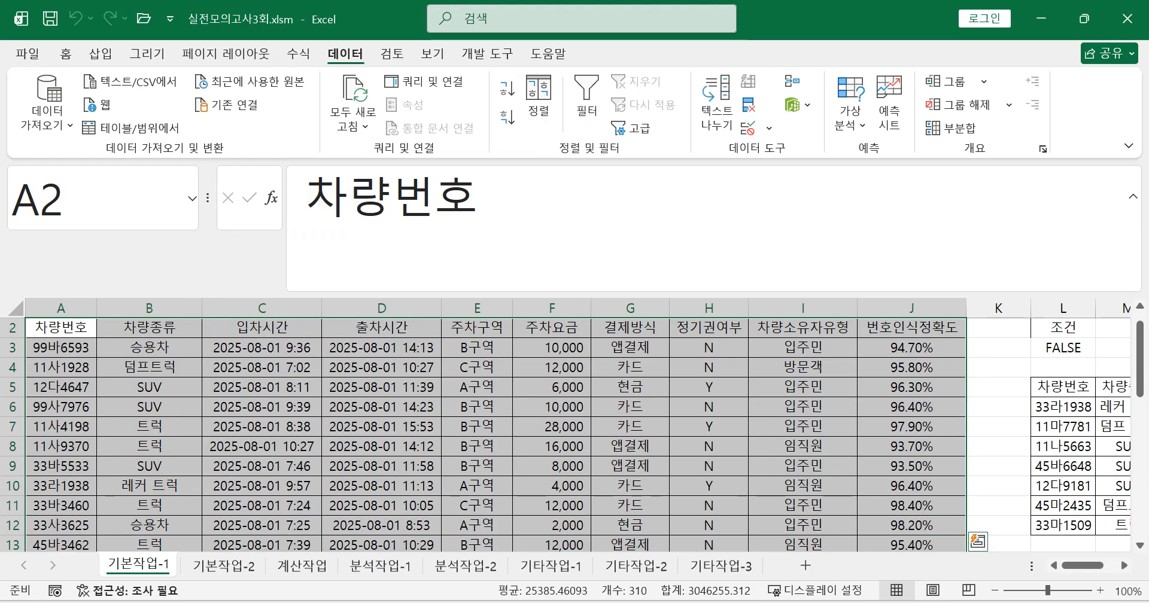
- Auto-fit columns N and O so the 입차시간 and 출차시간 values of the filter output display in full
click(1125, 565)
click(1125, 566)
click(1124, 566)
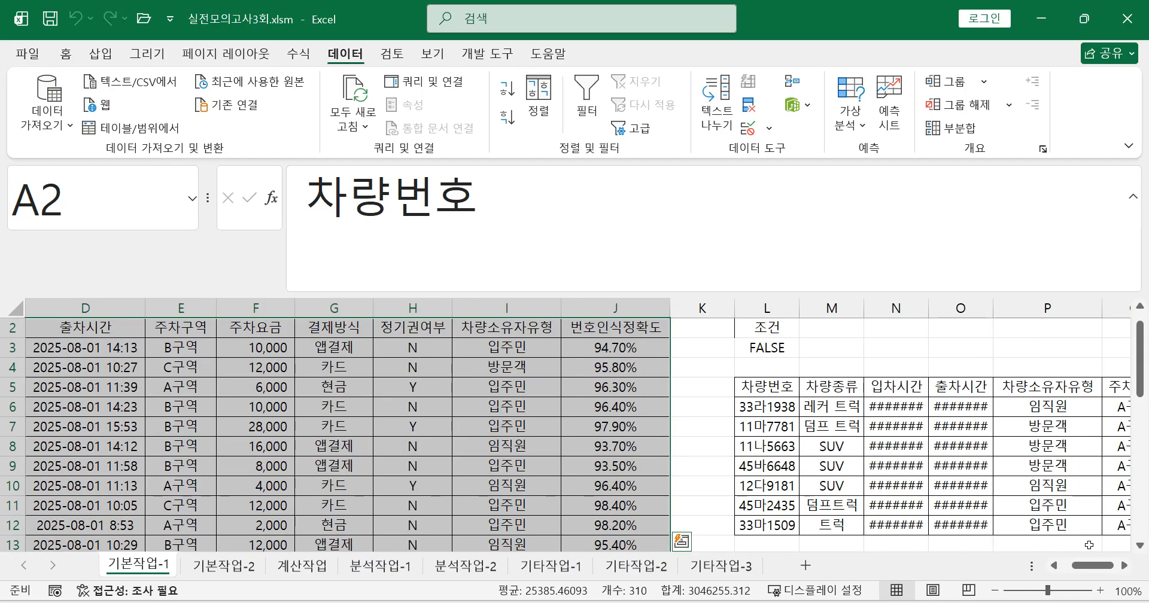
double_click(928, 308)
double_click(1047, 308)
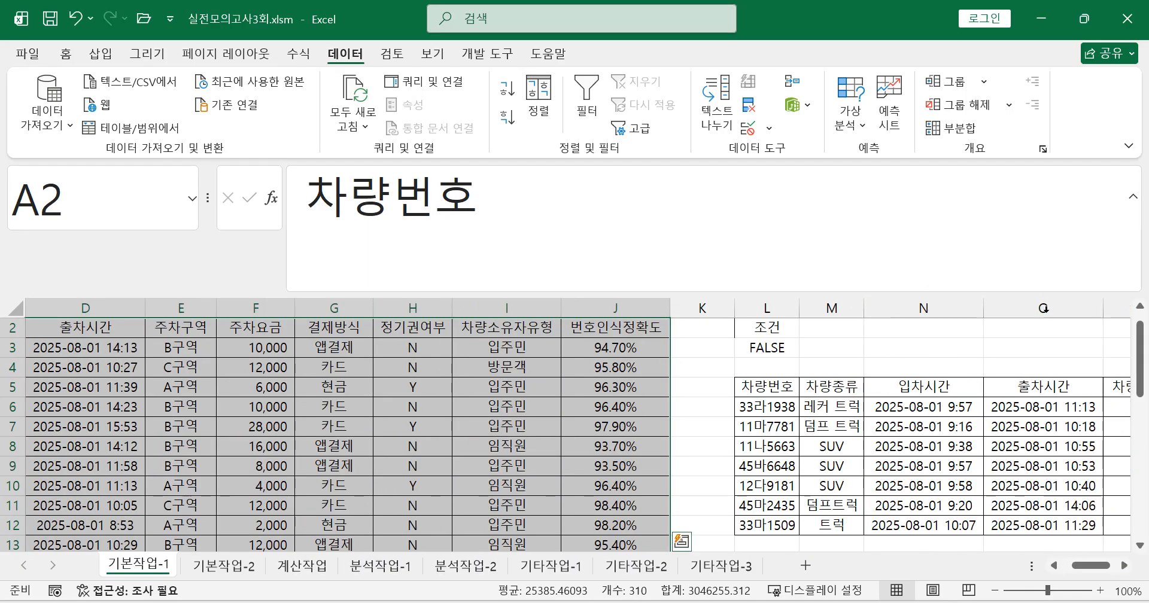
click(1124, 565)
click(1124, 565)
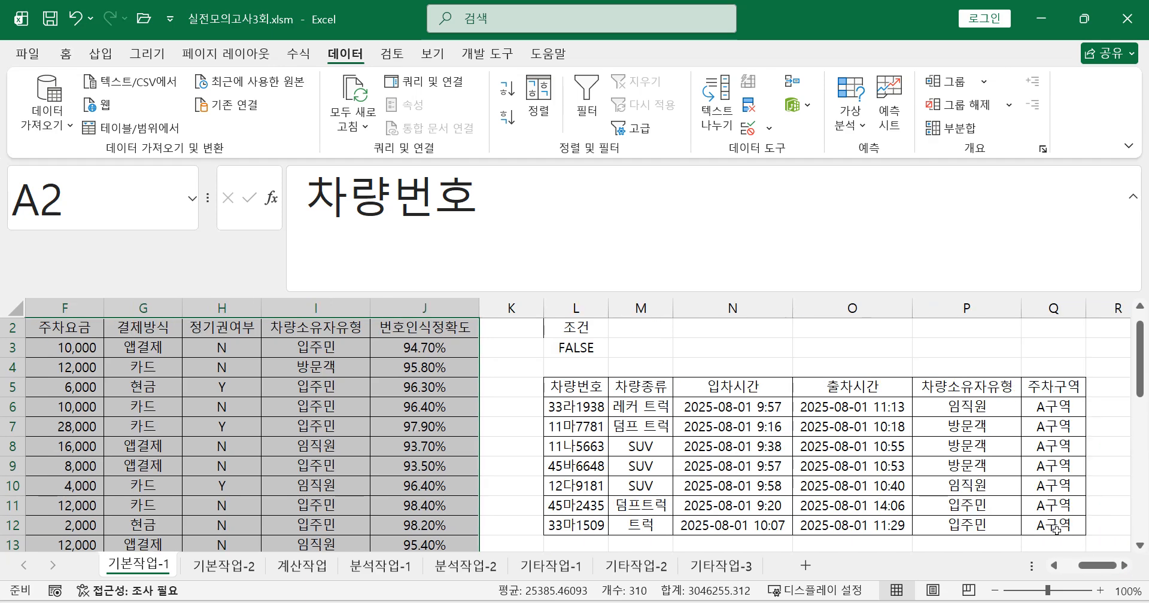
- Review the condition formula in L3 against the filtered rows and the source table
click(587, 349)
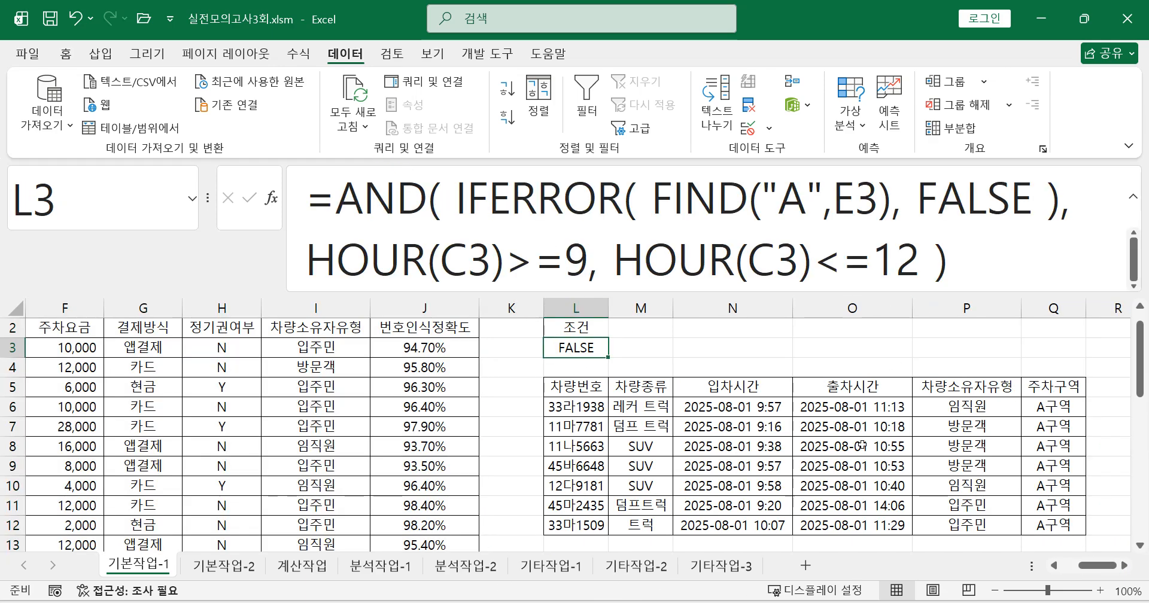
scroll(865, 449, down, 1)
scroll(866, 450, up, 1)
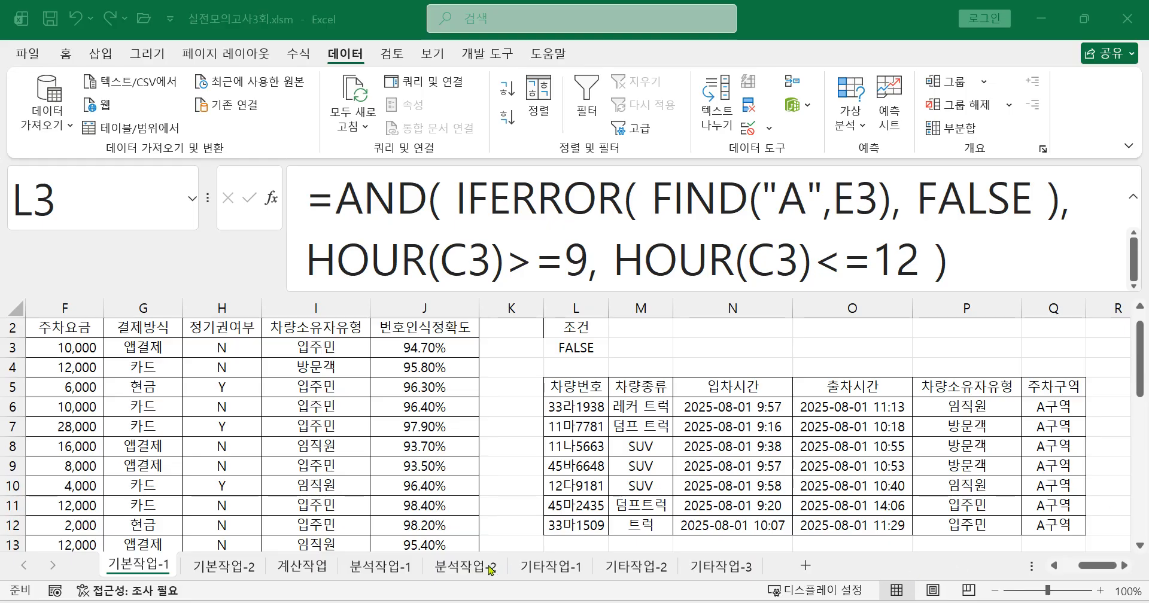
click(1101, 568)
drag(1085, 567, 1044, 566)
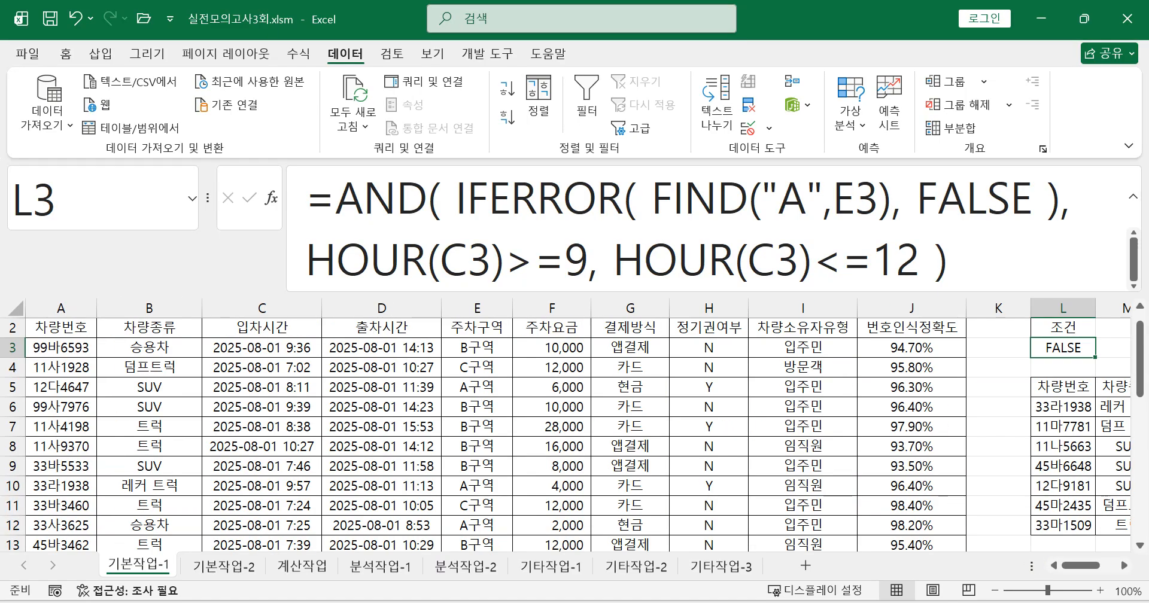
- Switch to the exam photo, read the conditional formatting task 2 for 기본작업-1, and return to the 실전모의고사3회 workbook
click(1005, 563)
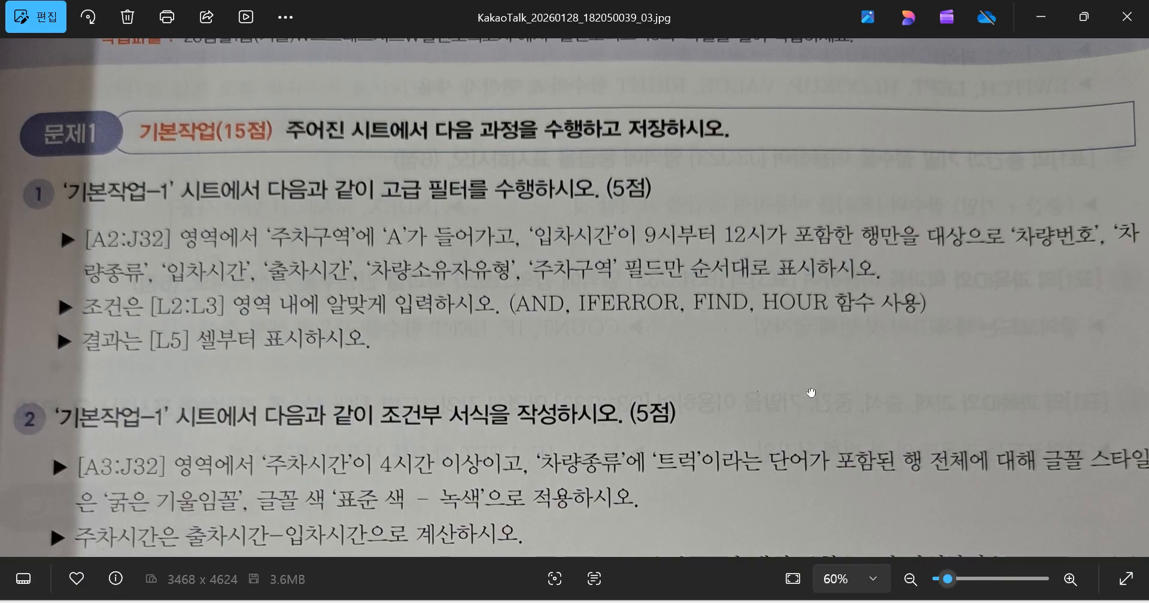
scroll(811, 392, down, 3)
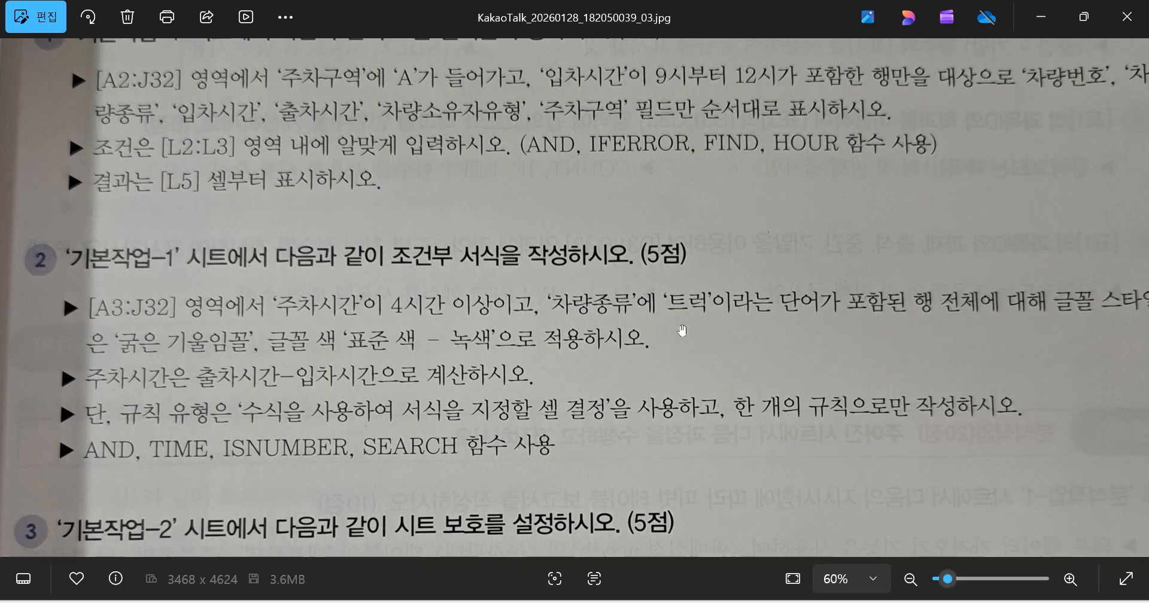
drag(934, 331, 777, 340)
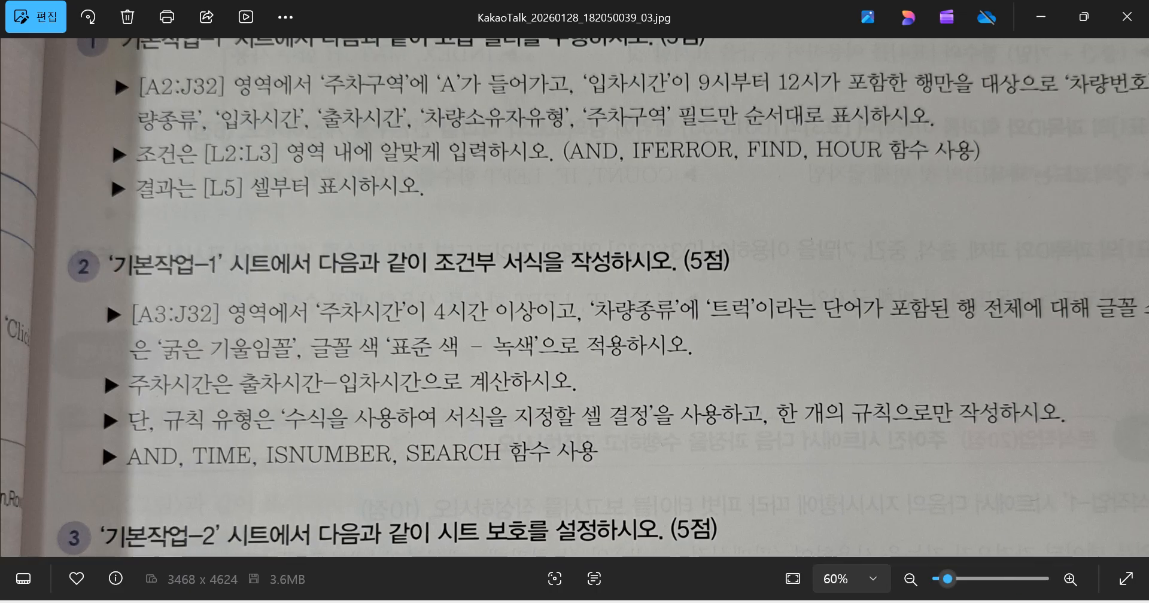
mouse_move(770, 602)
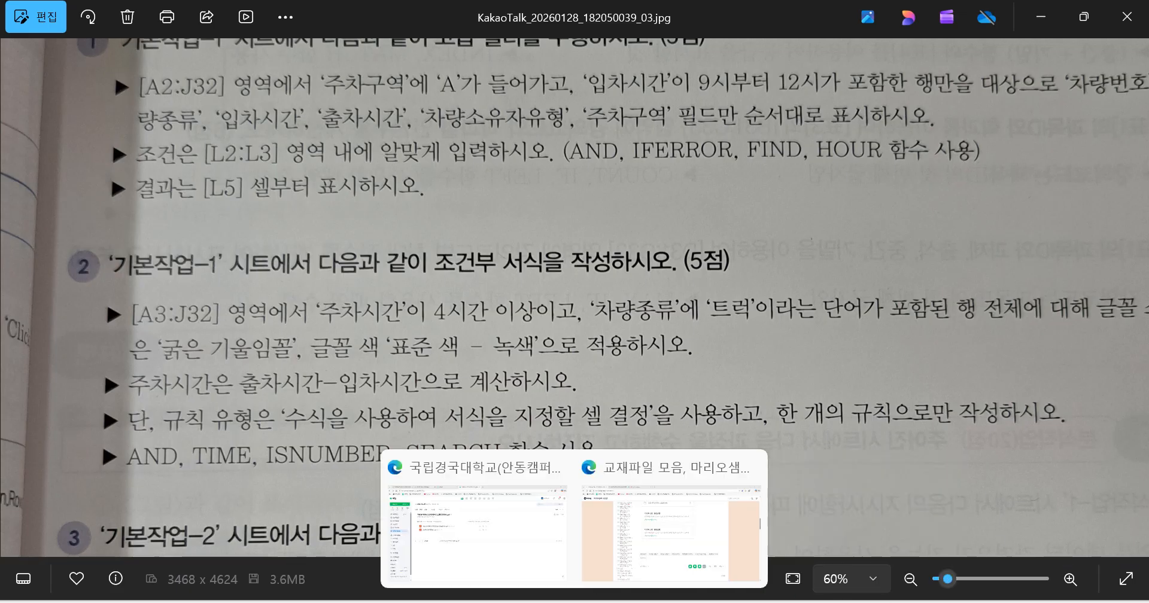
mouse_move(614, 602)
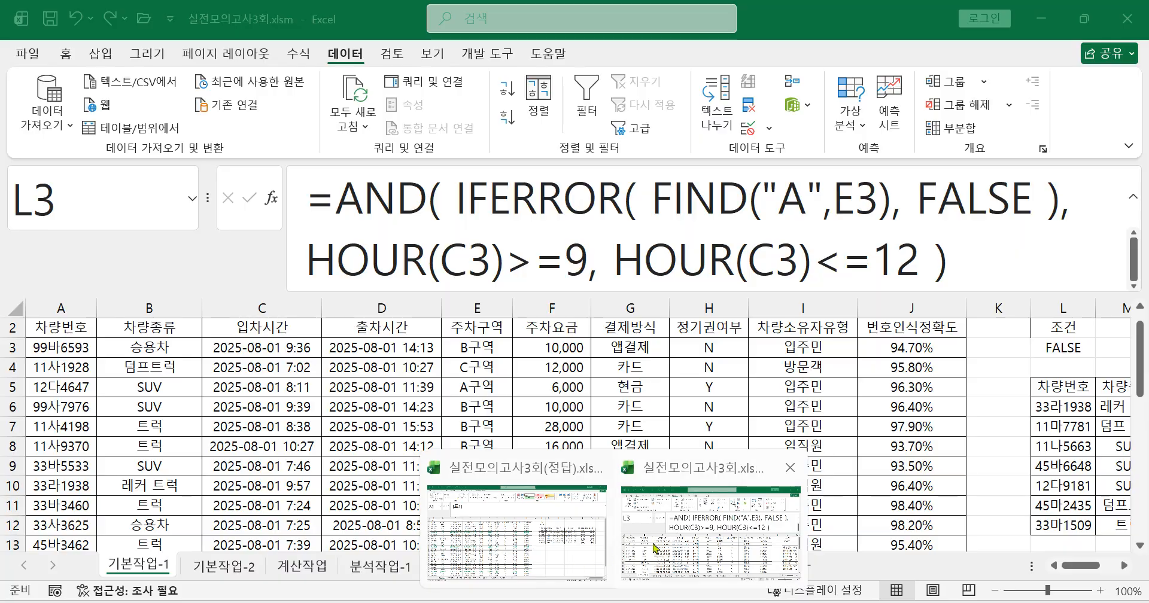
click(655, 547)
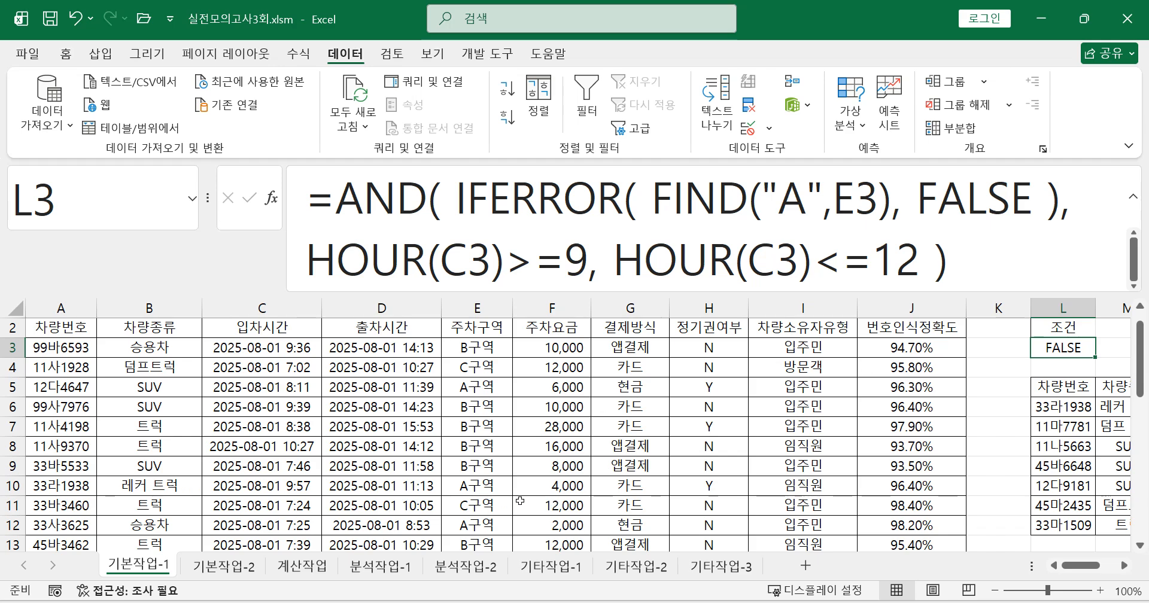
- Create a new conditional formatting rule for A3:J32 with the rule type 수식을 사용하여 서식을 지정할 셀 결정
scroll(473, 501, up, 1)
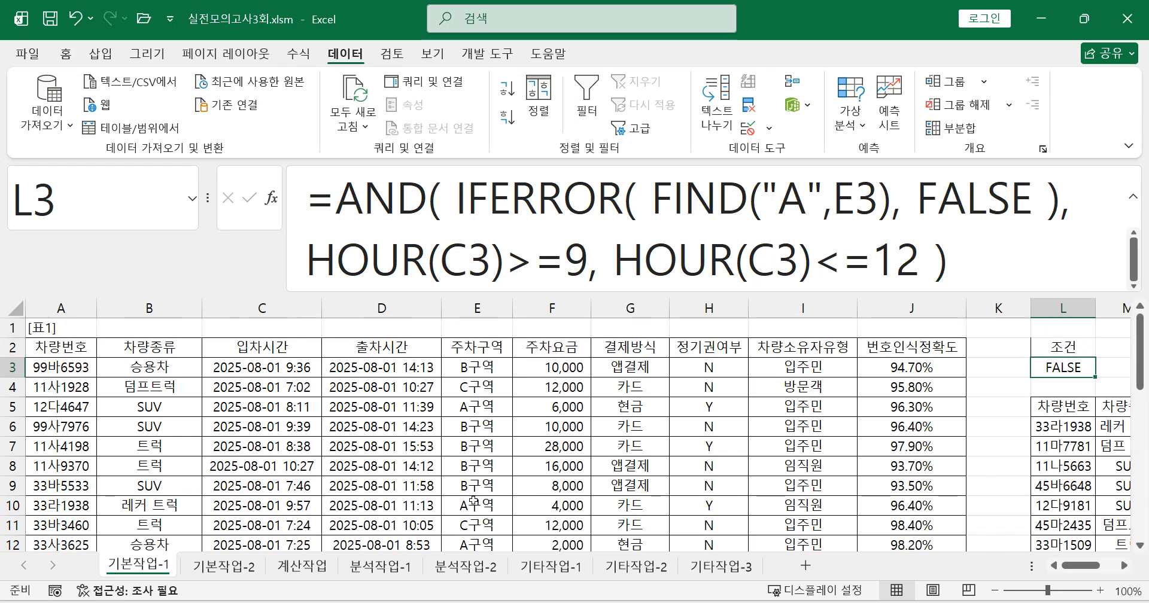
click(60, 367)
drag(73, 371, 914, 453)
scroll(926, 486, up, 8)
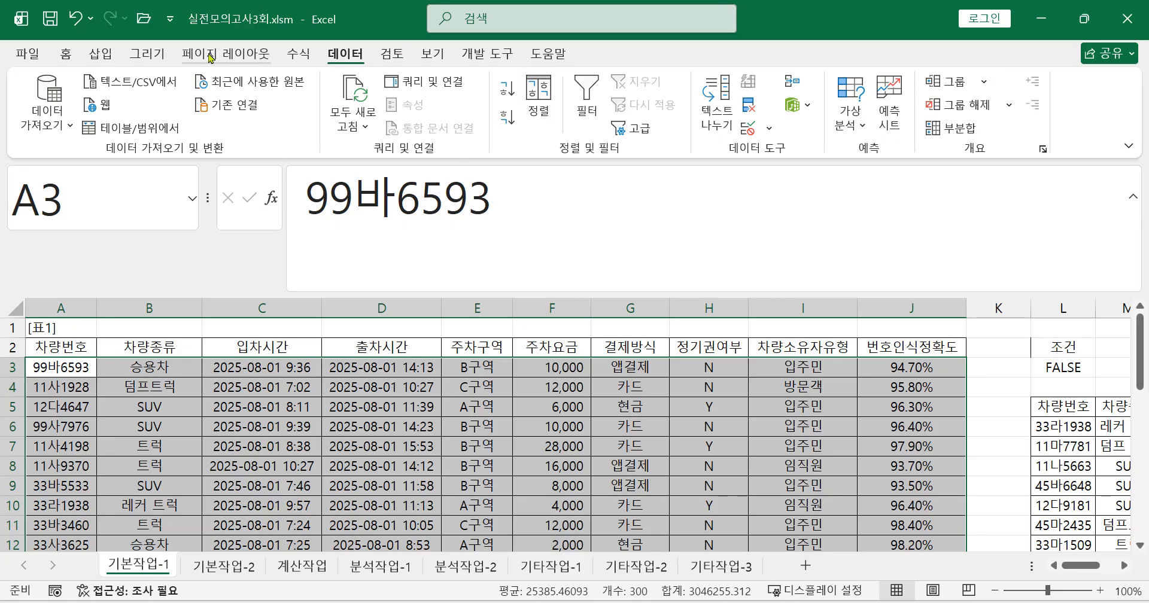
click(67, 55)
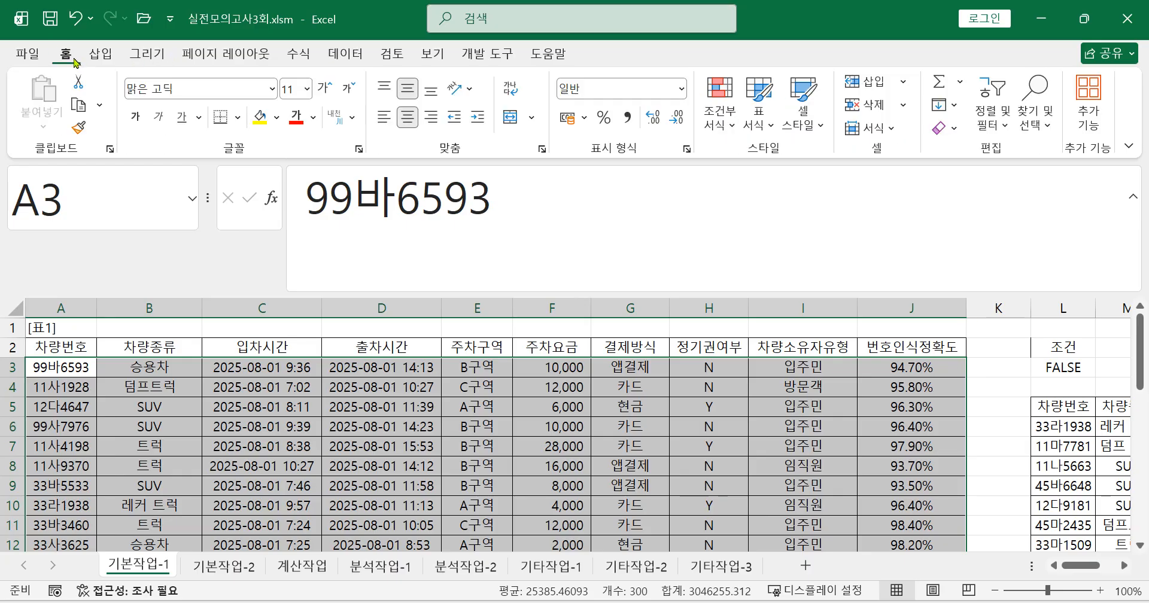
click(724, 127)
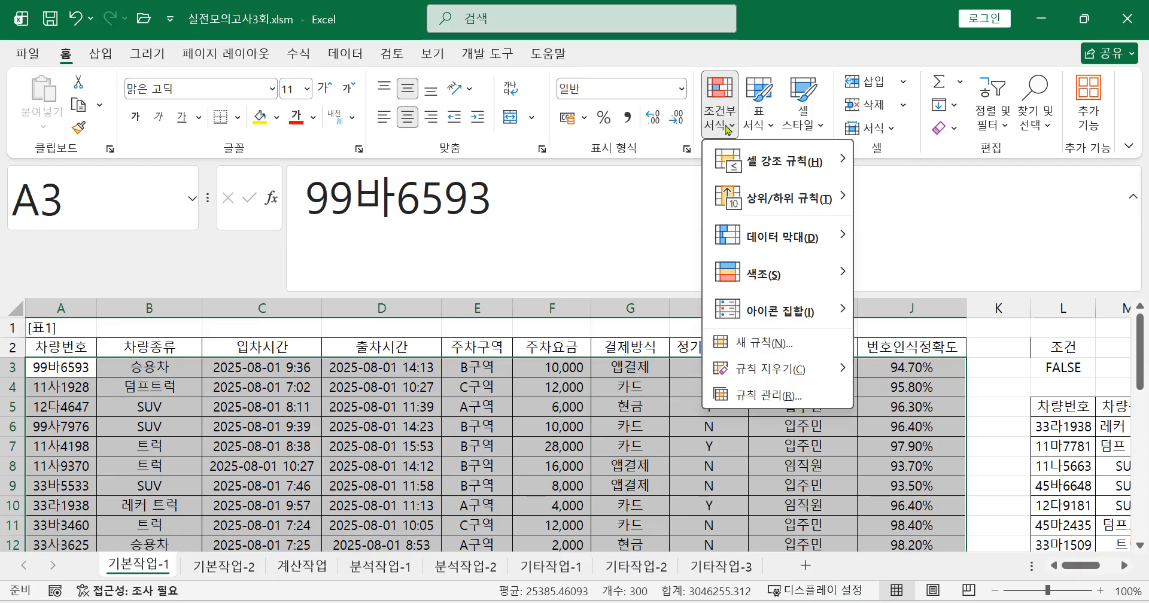
click(767, 346)
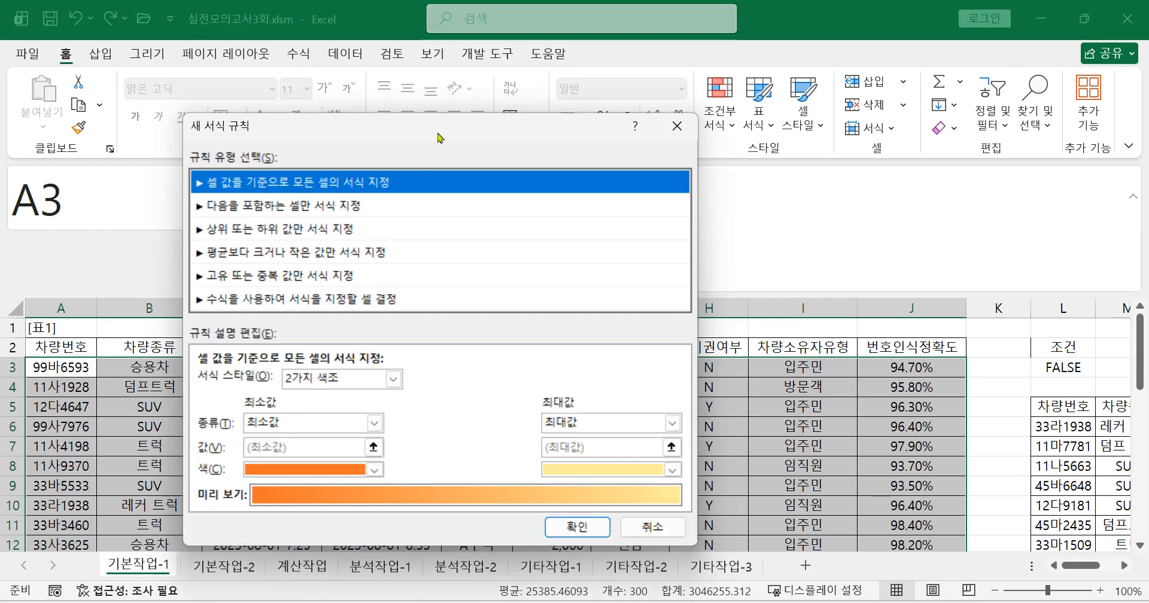
drag(437, 132, 605, 87)
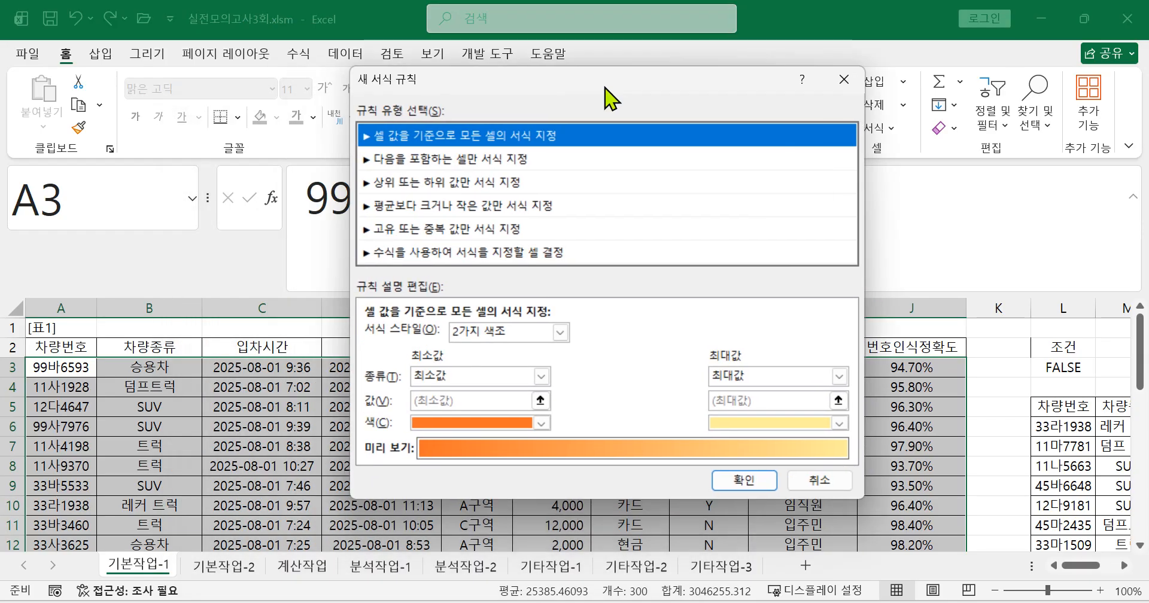
click(448, 252)
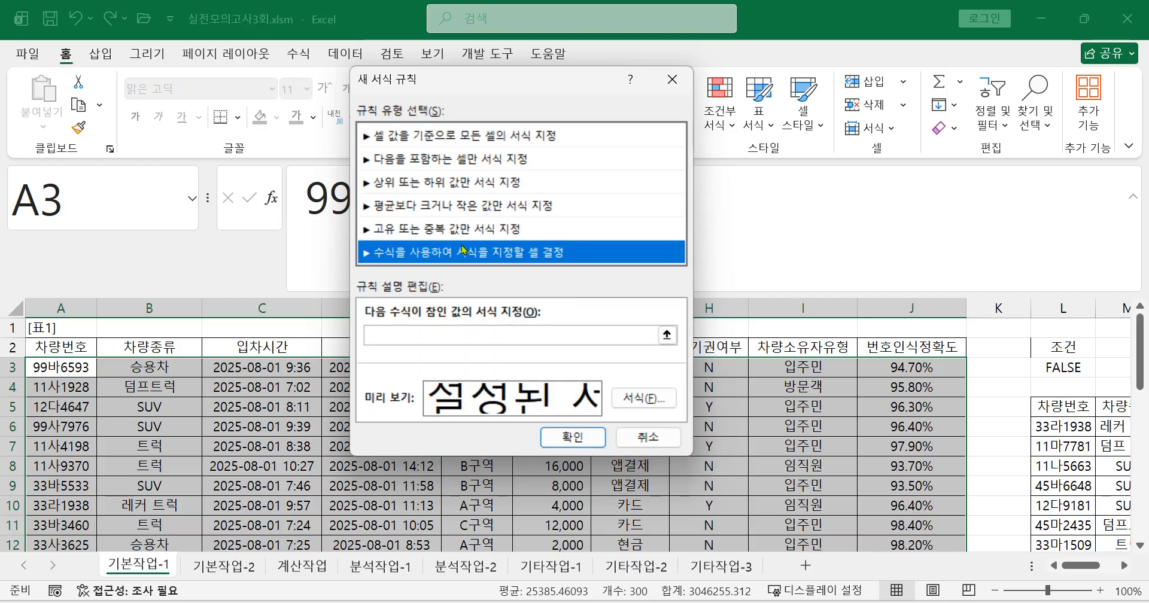
click(485, 334)
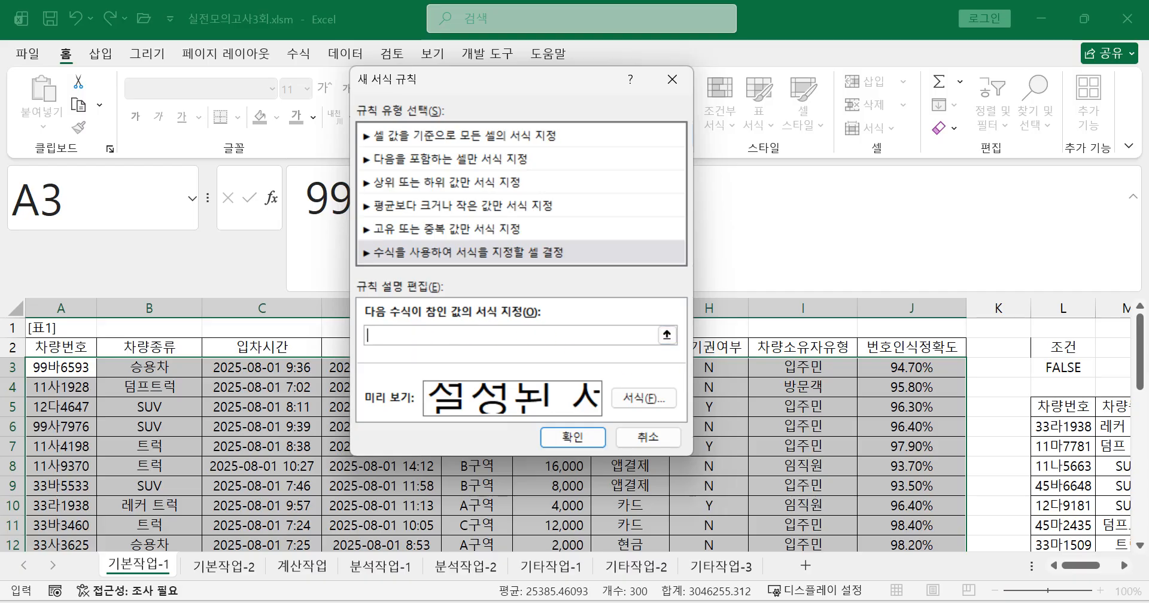
- Switch to the blank Notepad document, place it below the rule's formula field, and start the formula with =AND( (
key(super+d)
key(super+d)
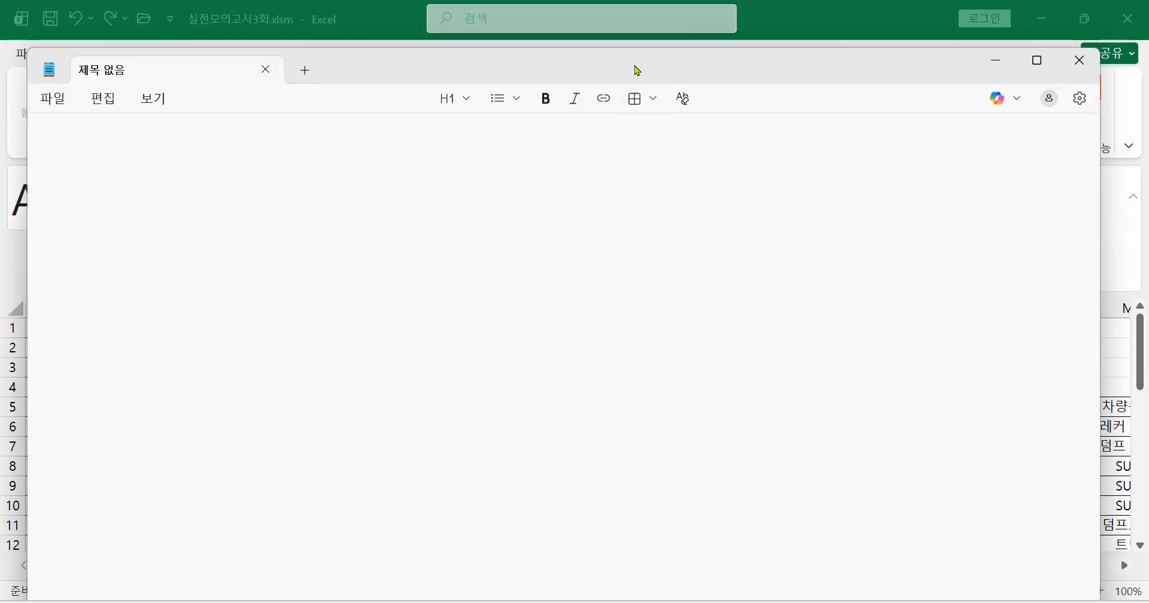
drag(636, 69, 701, 399)
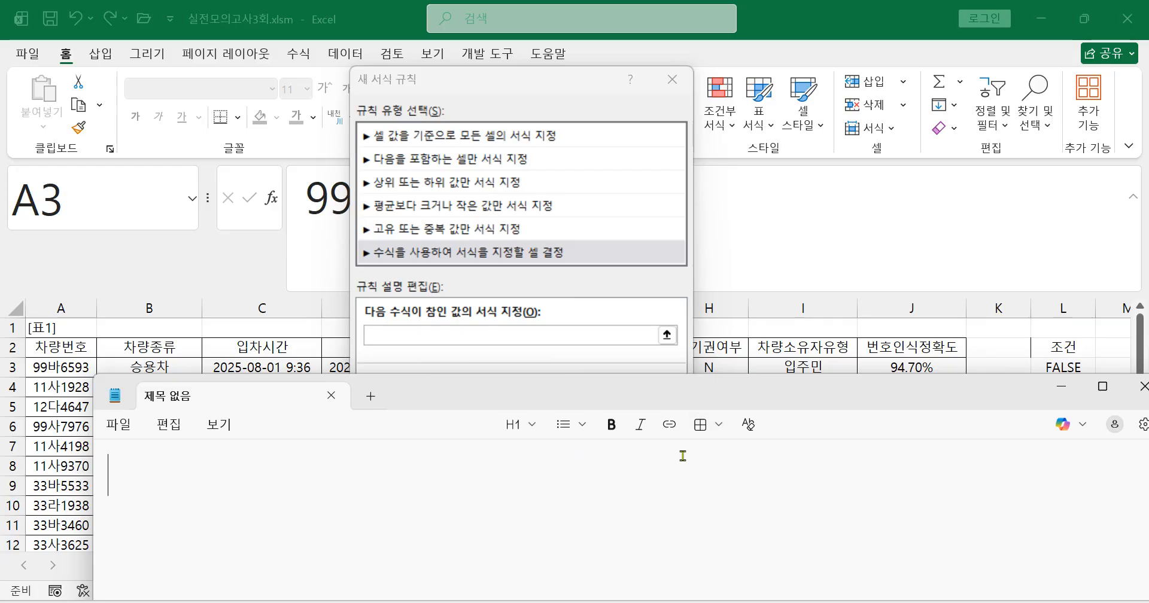
text(=무)
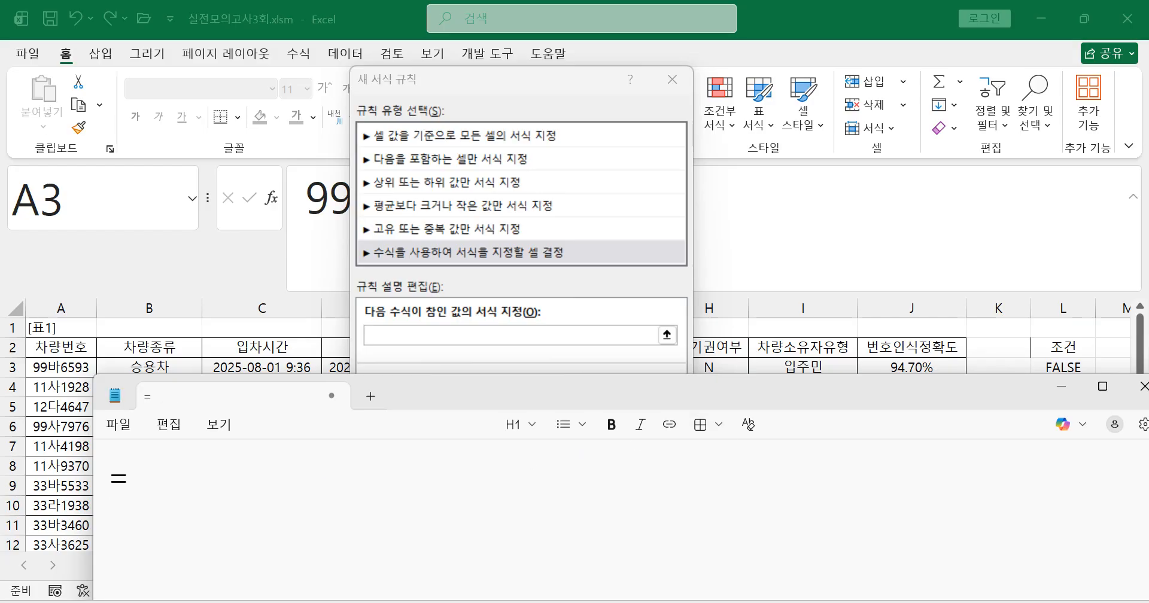
key(BackSpace)
key(BackSpace)
text(And)
key(BackSpace)
key(BackSpace)
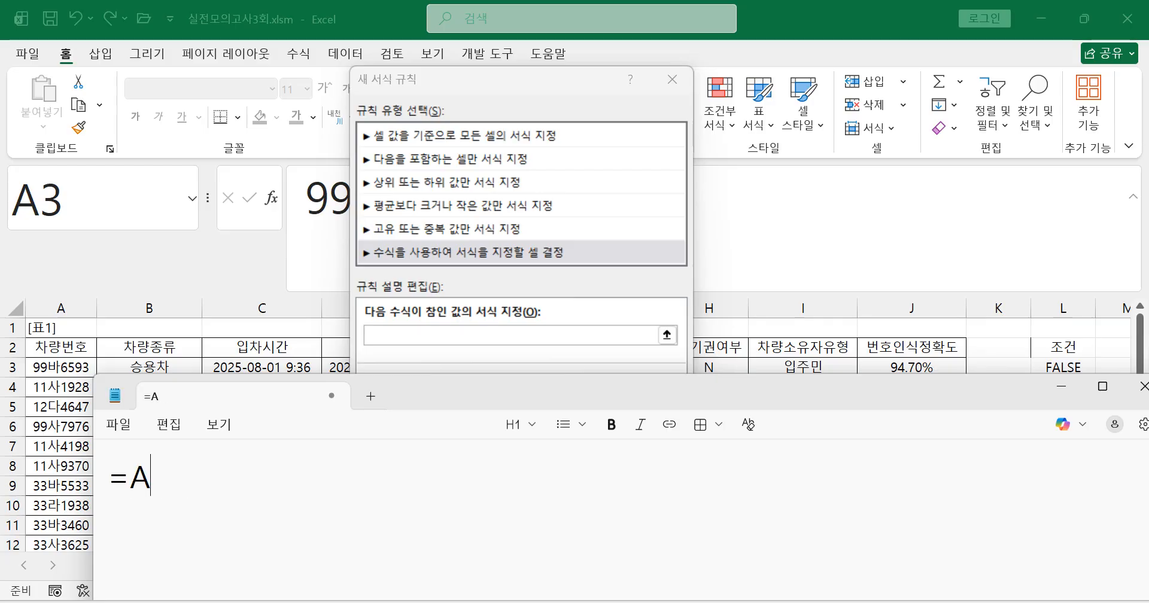
text(ND)
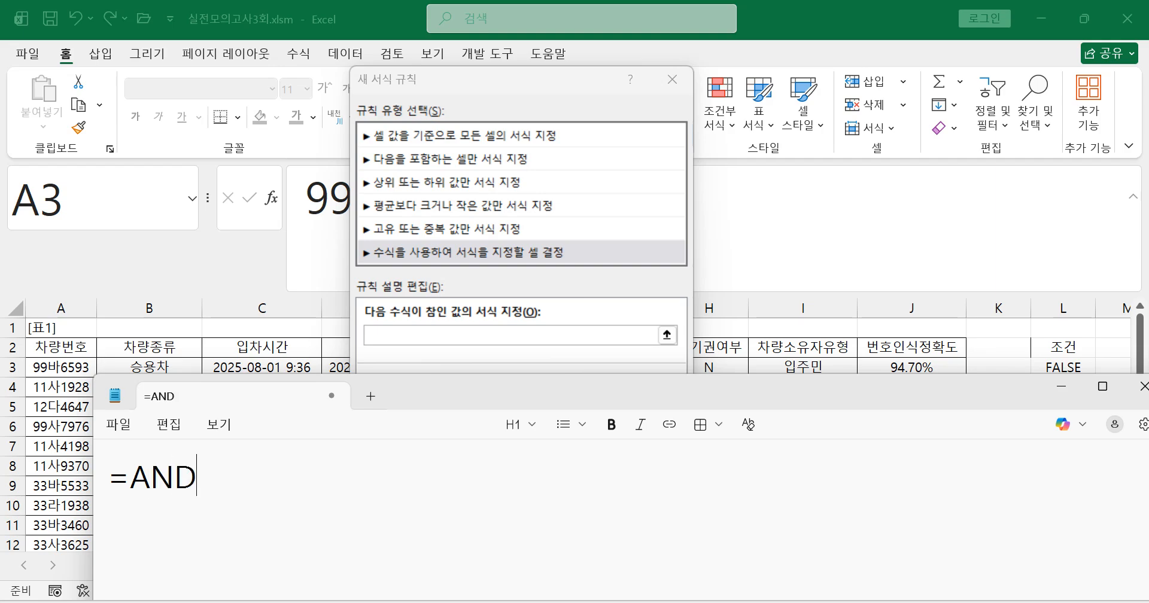
text(( ()
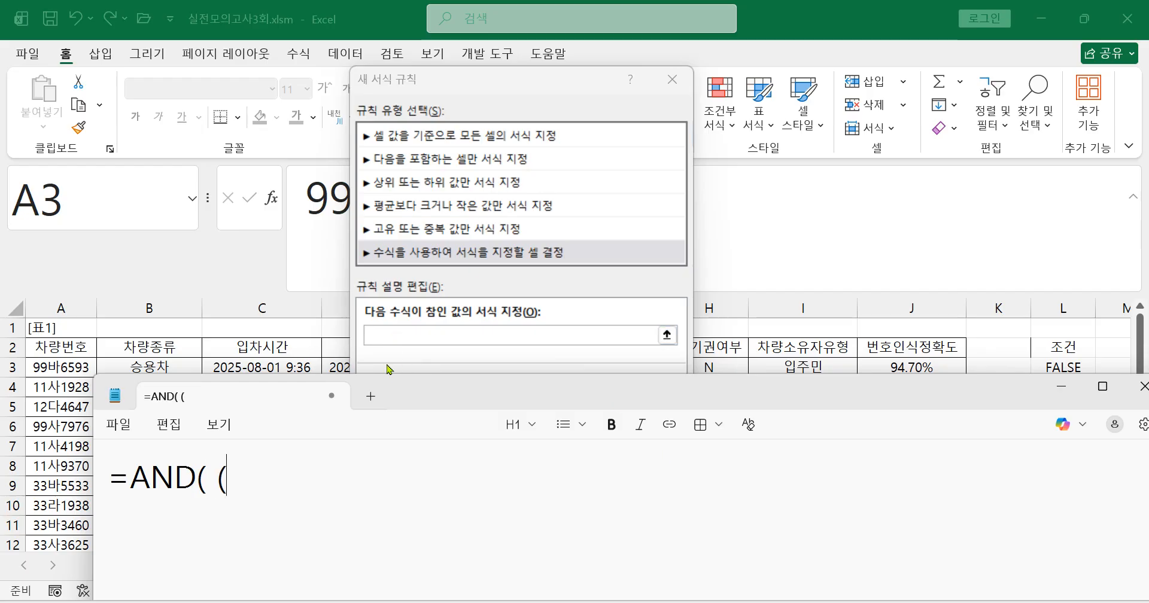
- Rearrange the rule dialog and Notepad so columns C and D show, and extend the formula with the parking-time difference ($D3-$C3)
drag(470, 97, 709, 45)
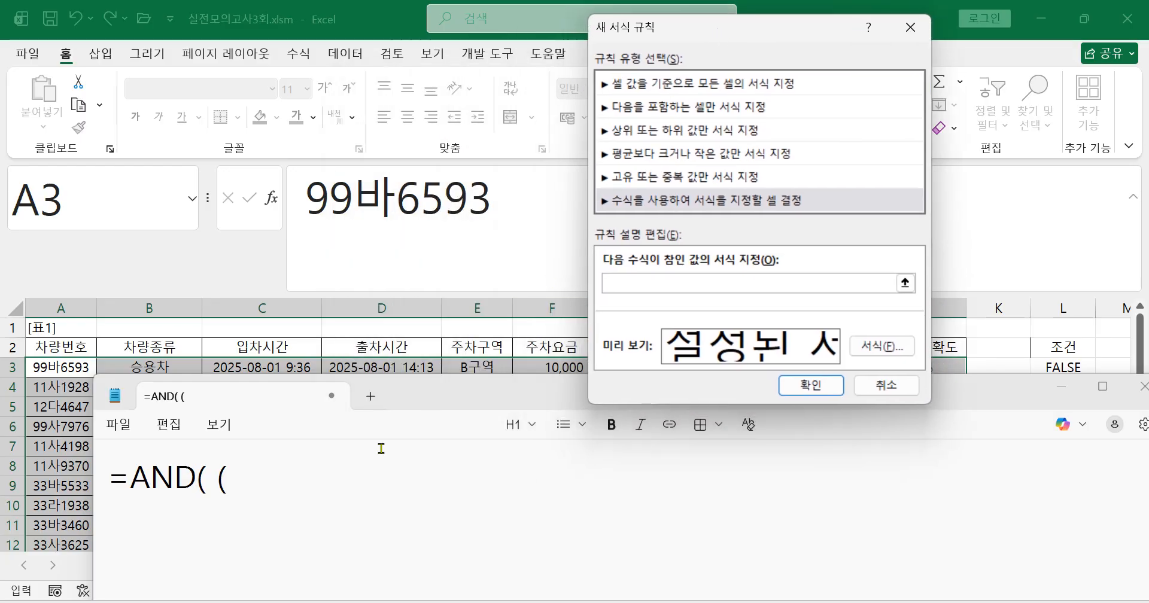
drag(450, 396, 449, 421)
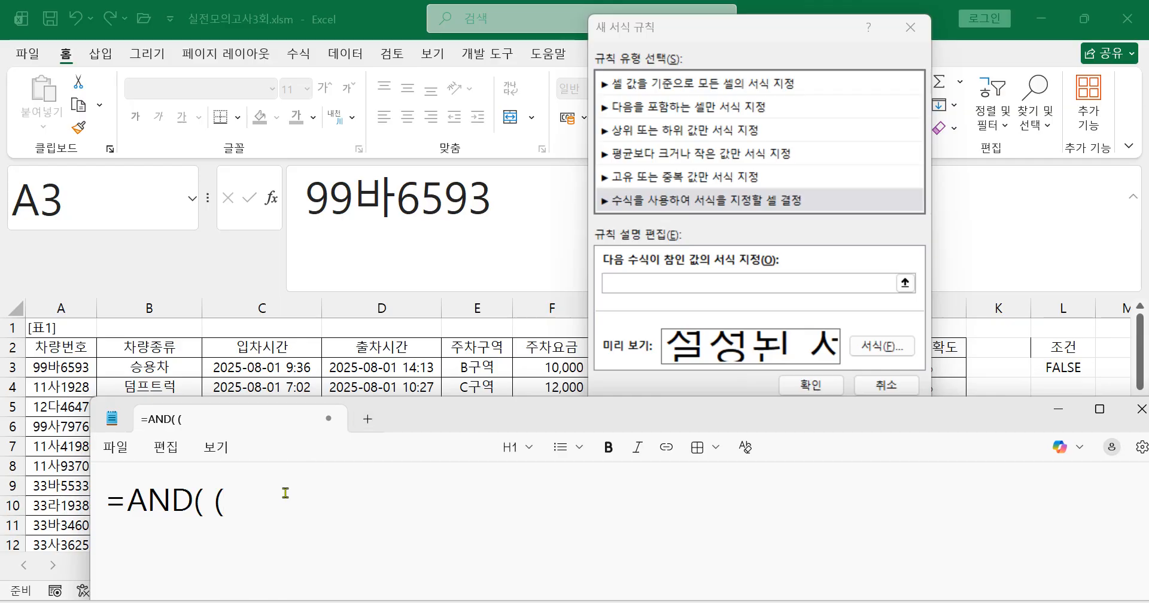
text(D3)
click(231, 506)
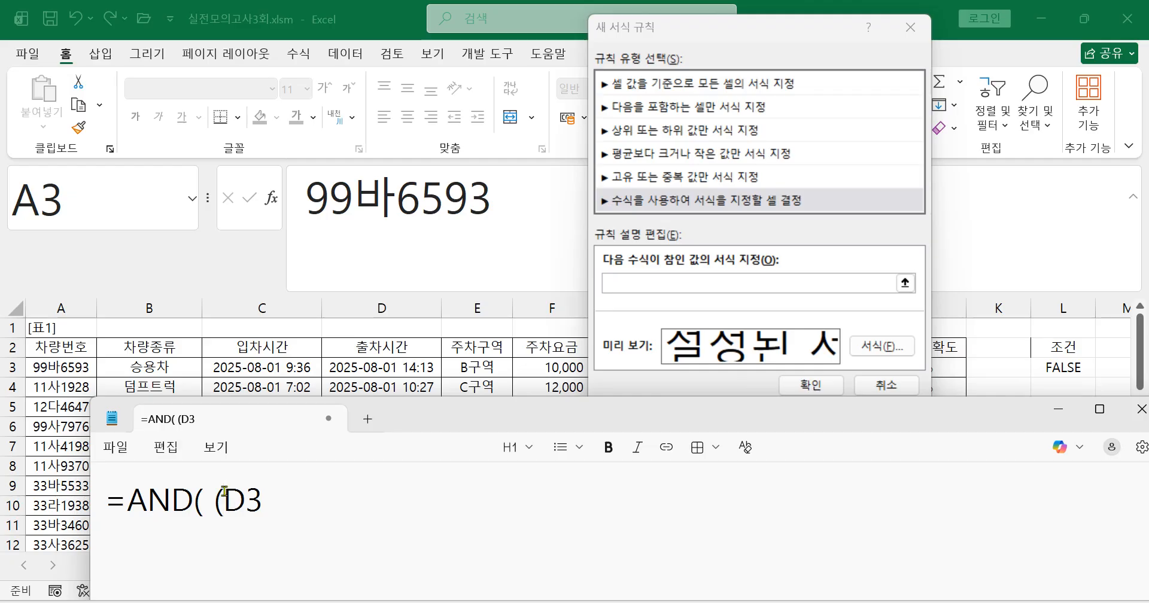
text($)
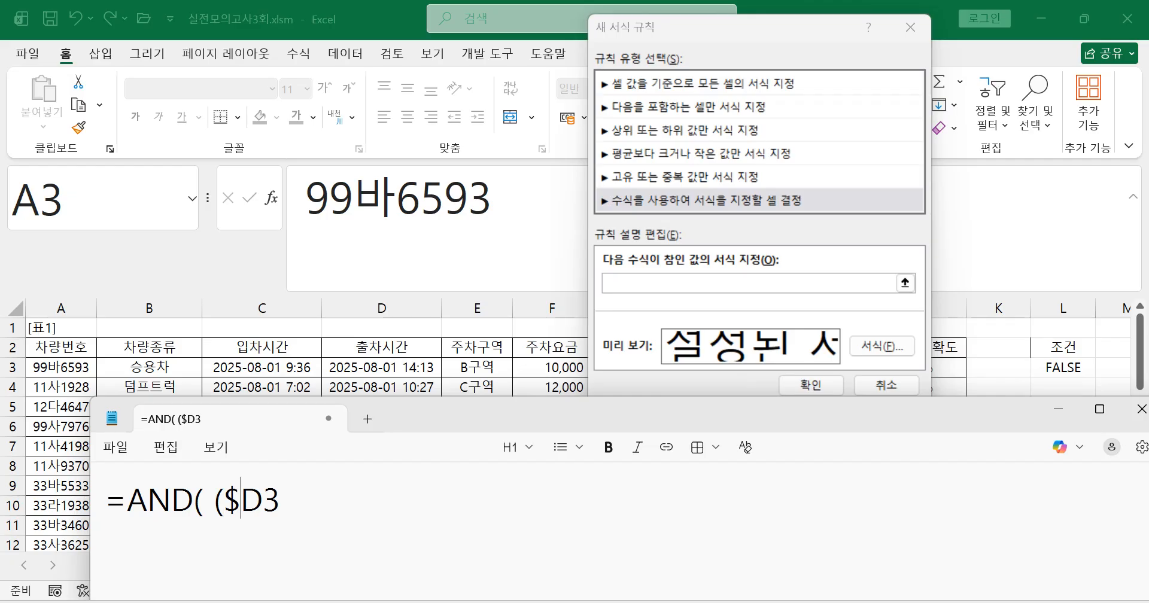
click(297, 506)
text(-$C)
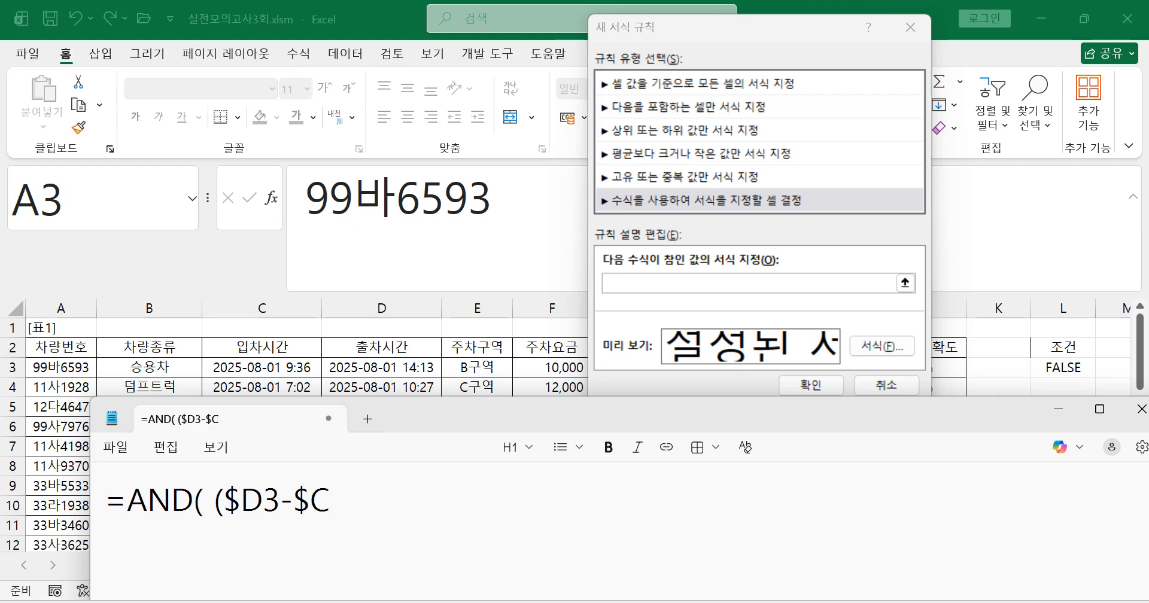
text(3))
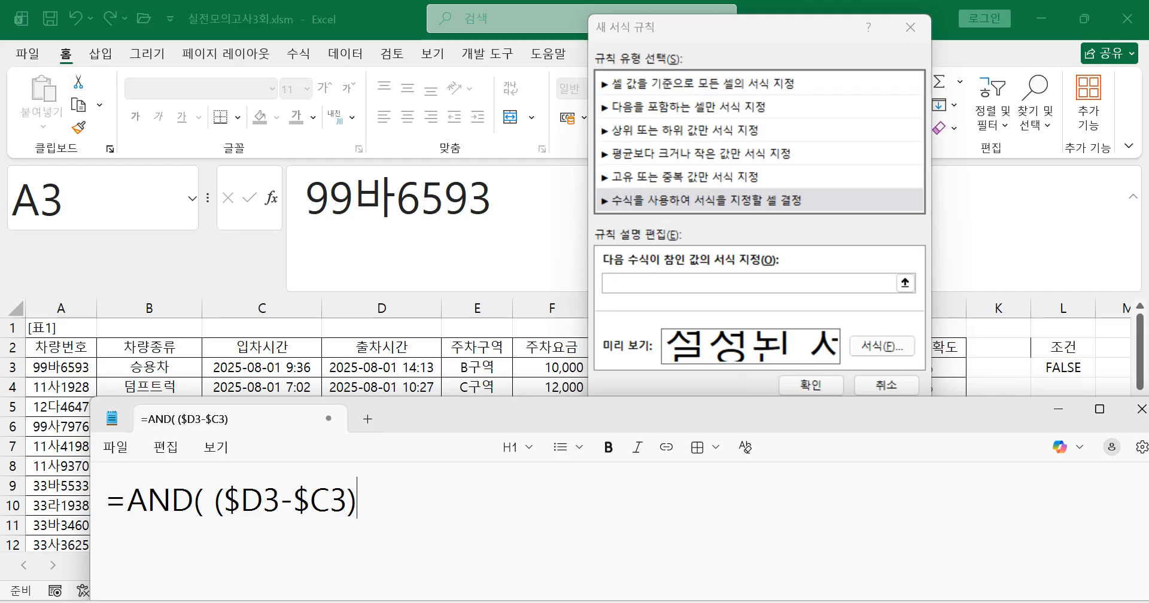
- Check the four-hour requirement in the exam photo and add the comparison >=TIME(4,0,0) to the Notepad formula
key(alt+Tab)
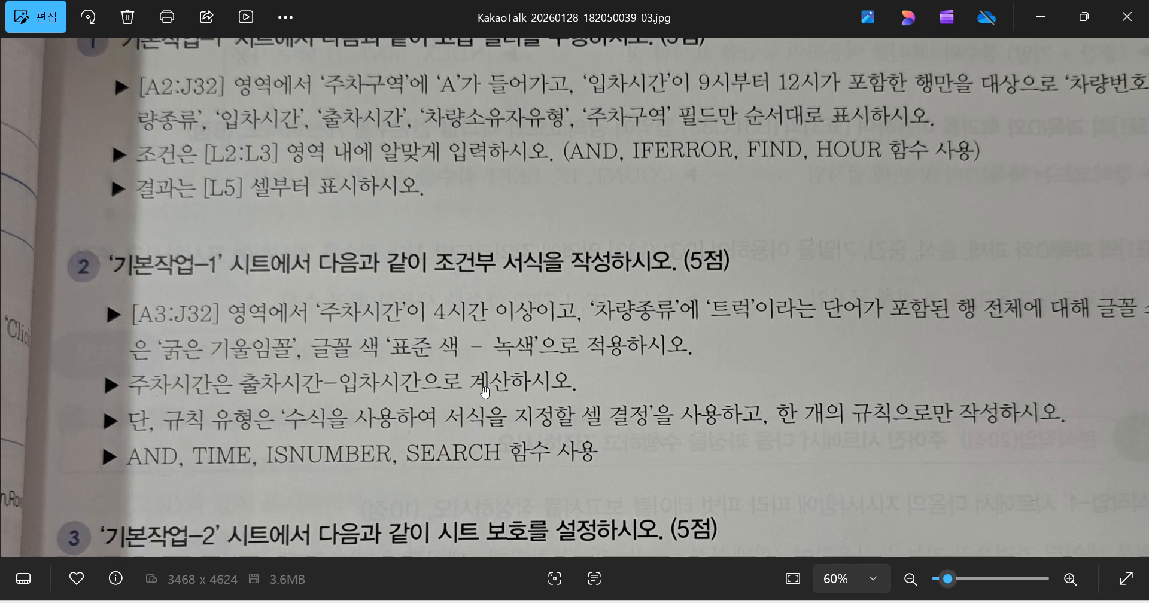
click(1039, 20)
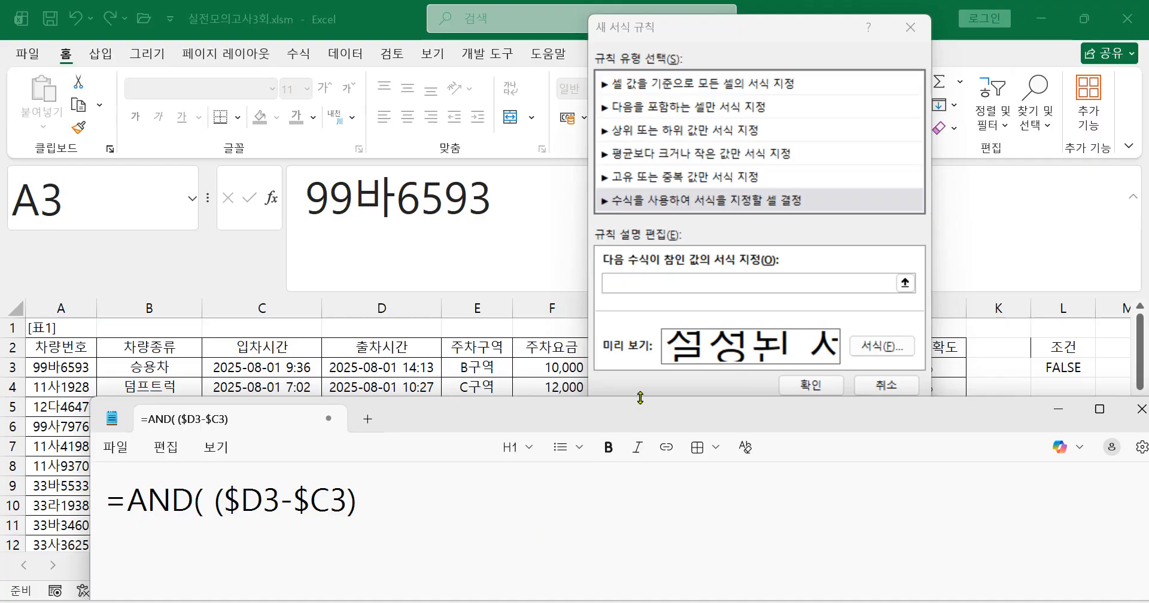
text(>=TIME()
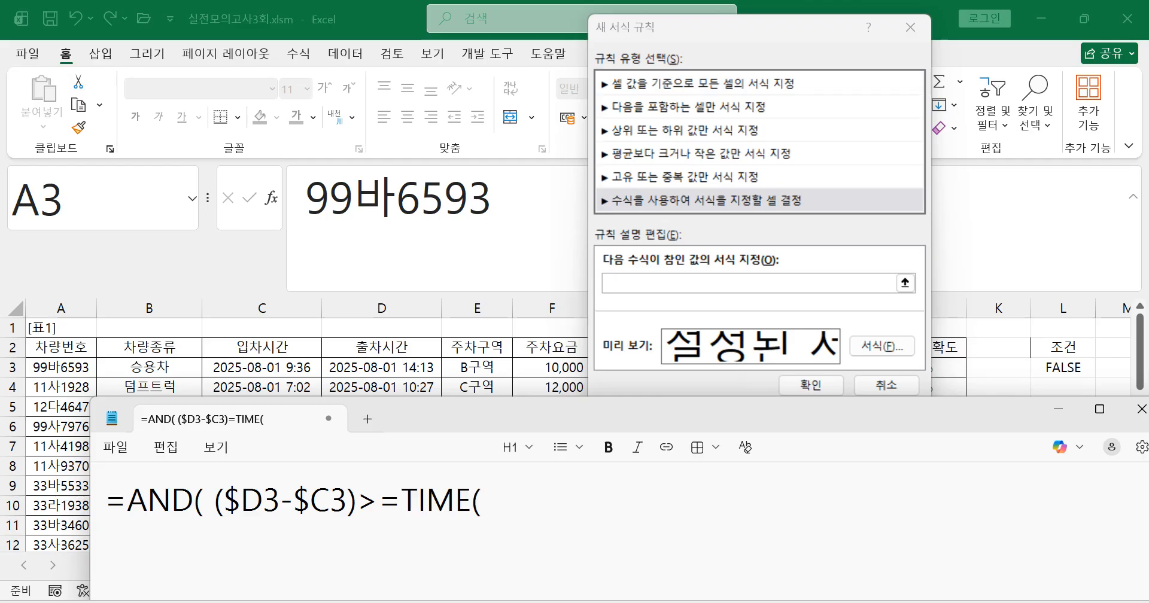
text(4,0,0))
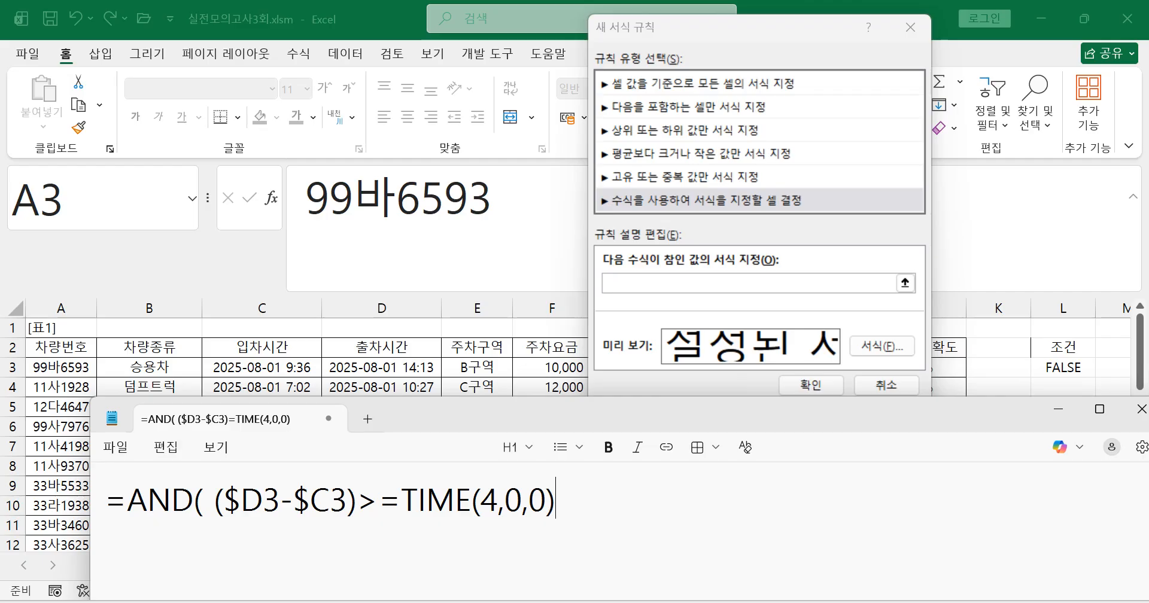
- Append the second AND condition SEARCH("트럭",$B3)>0 to the formula in Notepad
text(,)
text(S)
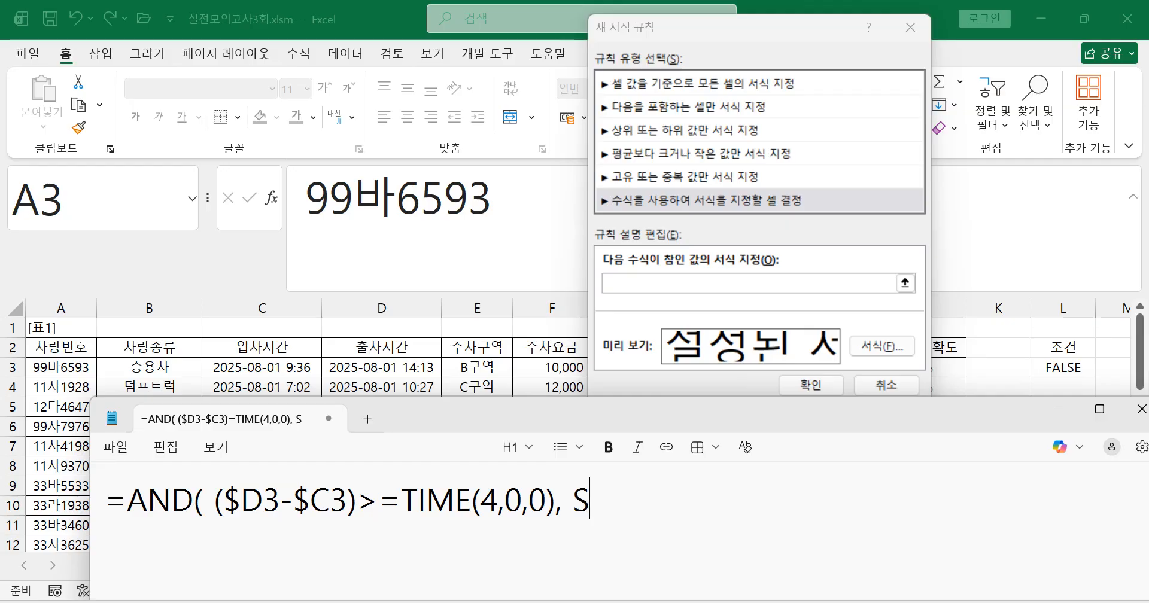
text(EA)
text(RC)
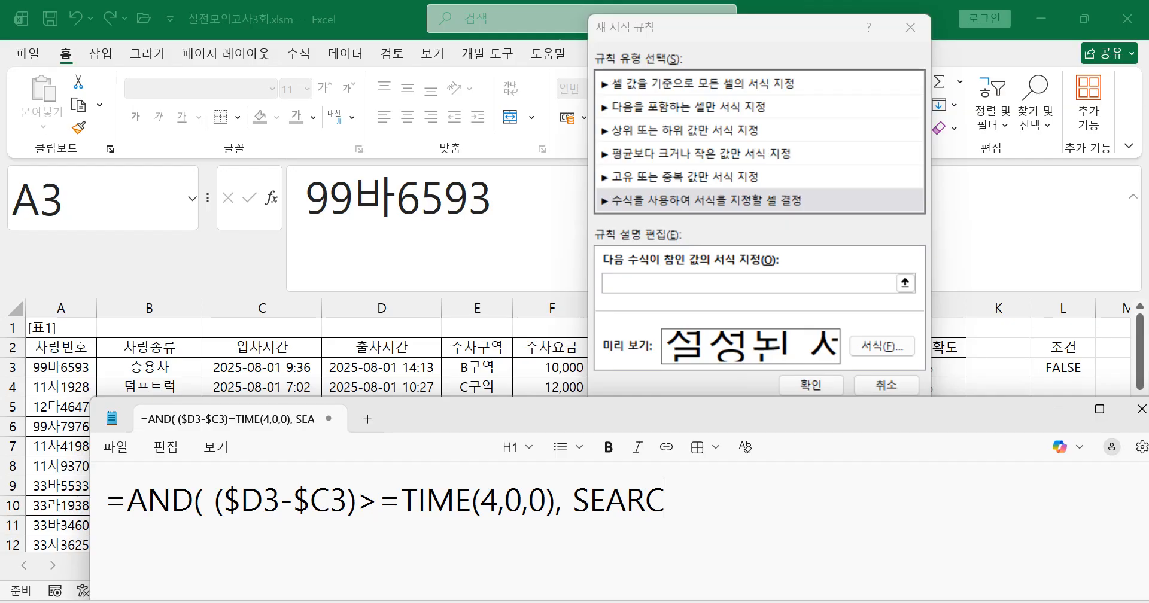
text(H()
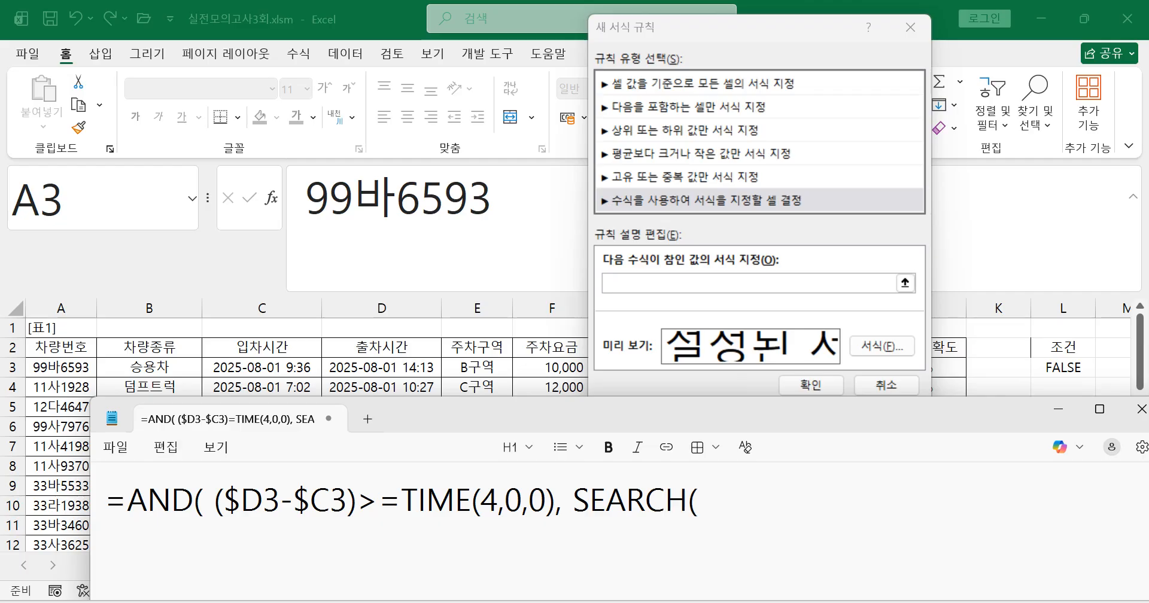
text(")
text(XM)
key(BackSpace)
key(BackSpace)
text(트리)
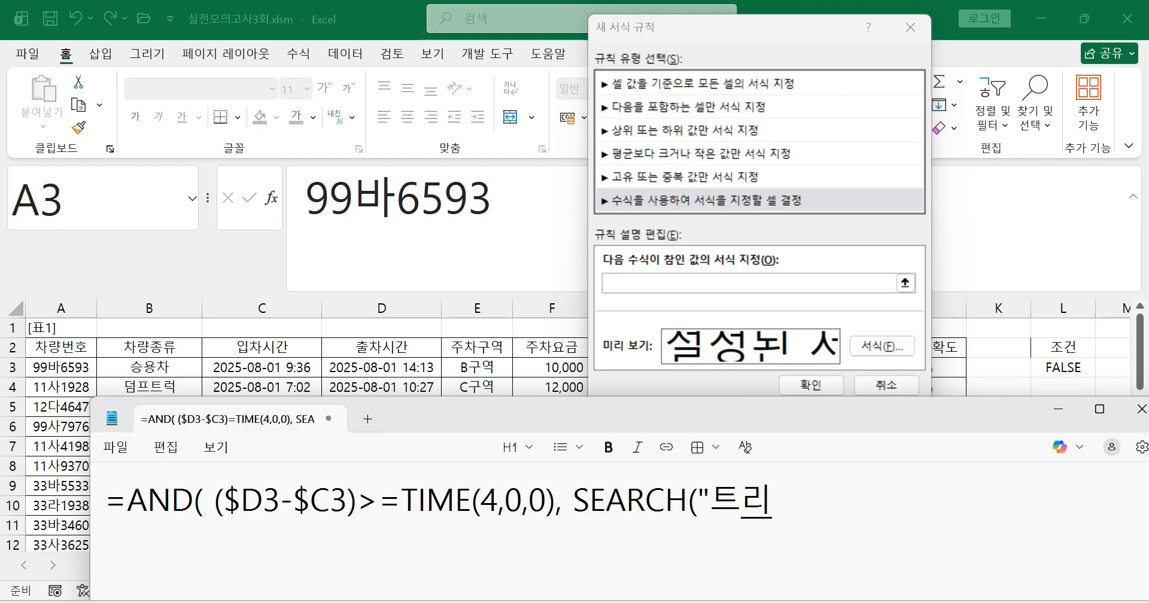
key(BackSpace)
text(럭",)
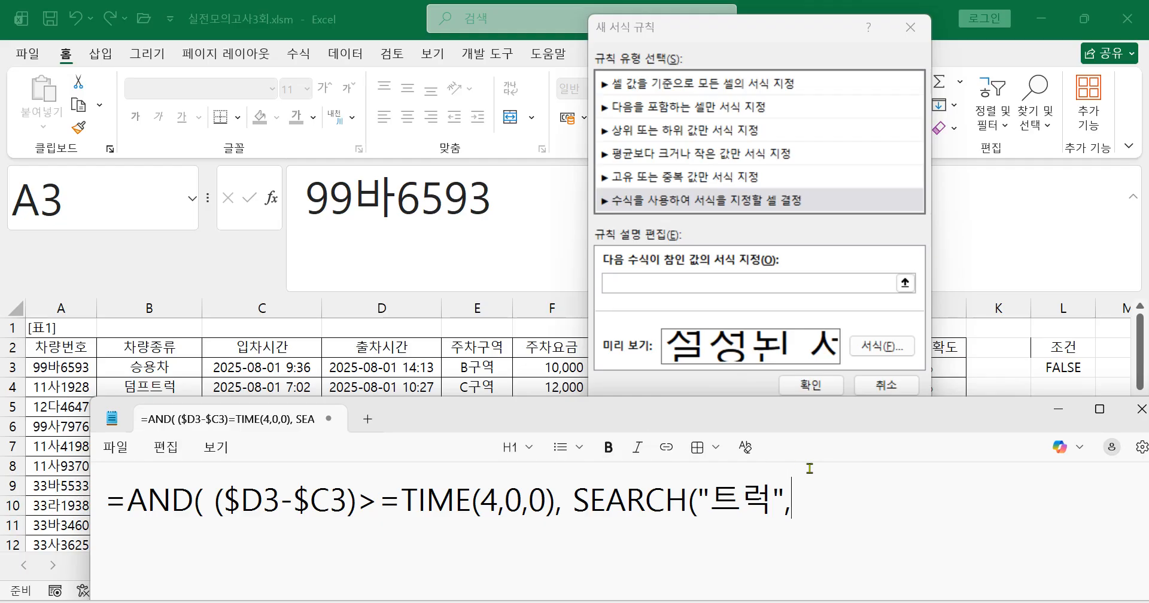
text($)
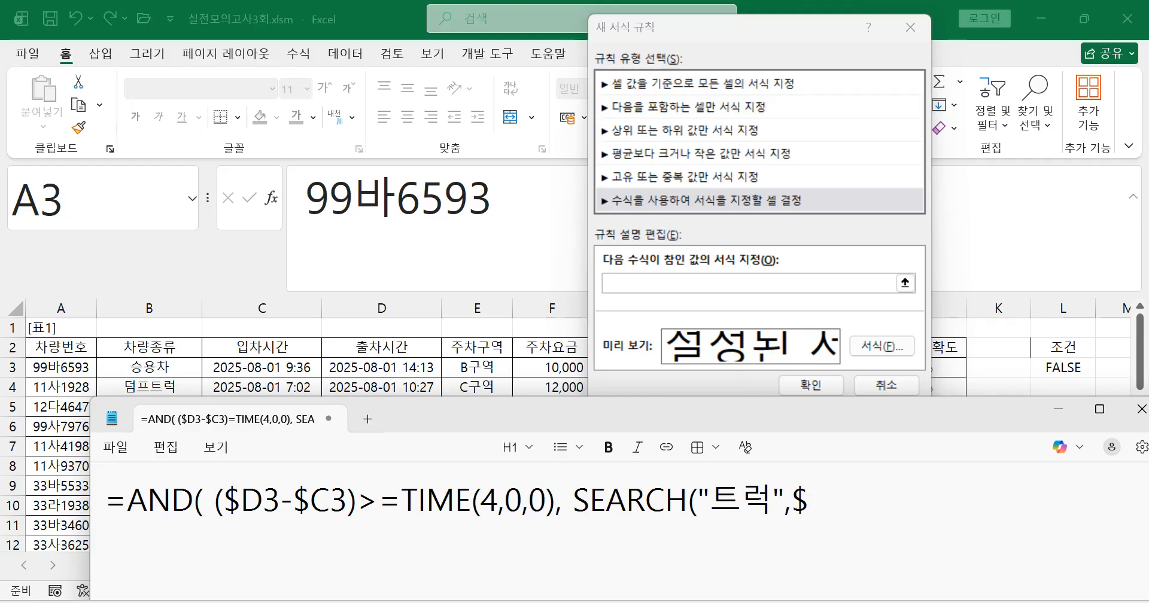
text(B3))
text(>0)
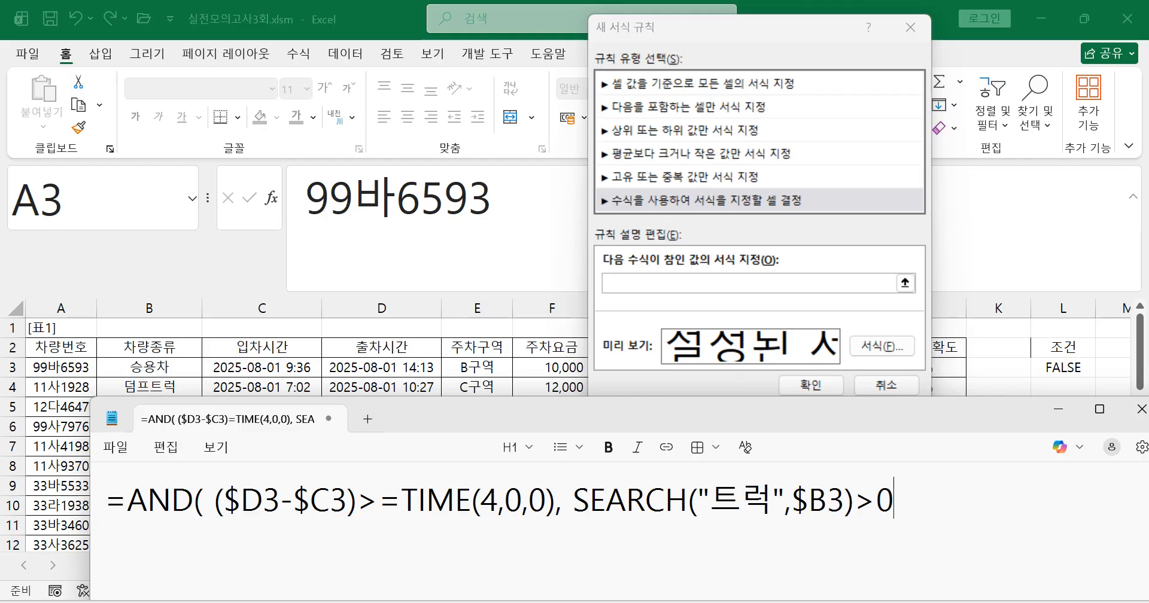
- Remove the >0 comparison, wrap the SEARCH function in ISNUMBER, and close the AND function
key(BackSpace)
key(BackSpace)
click(578, 502)
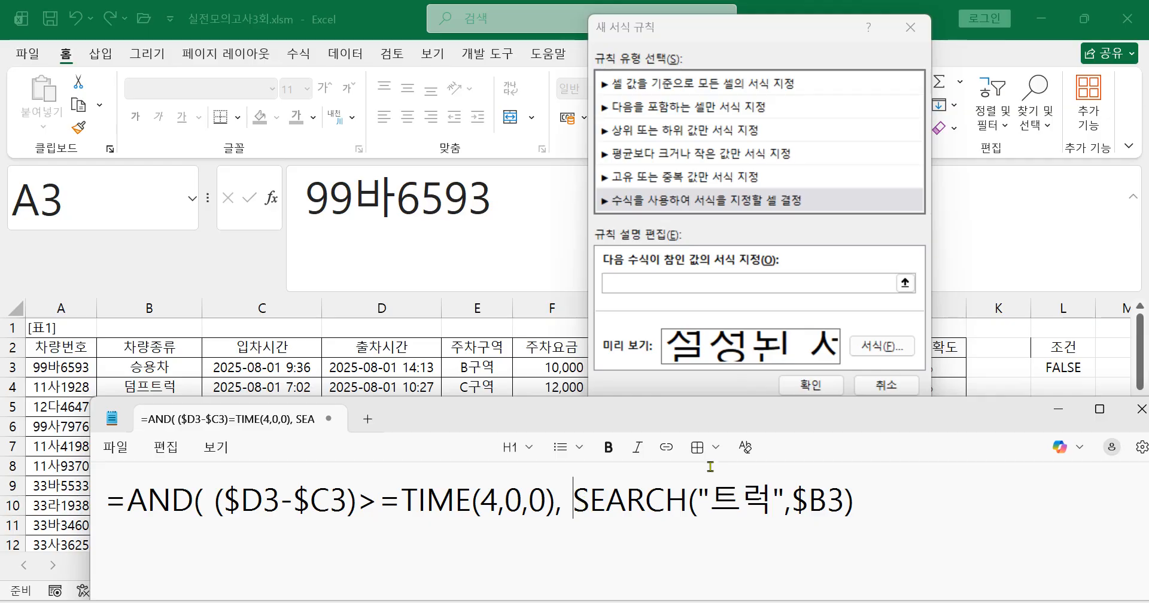
text(IS)
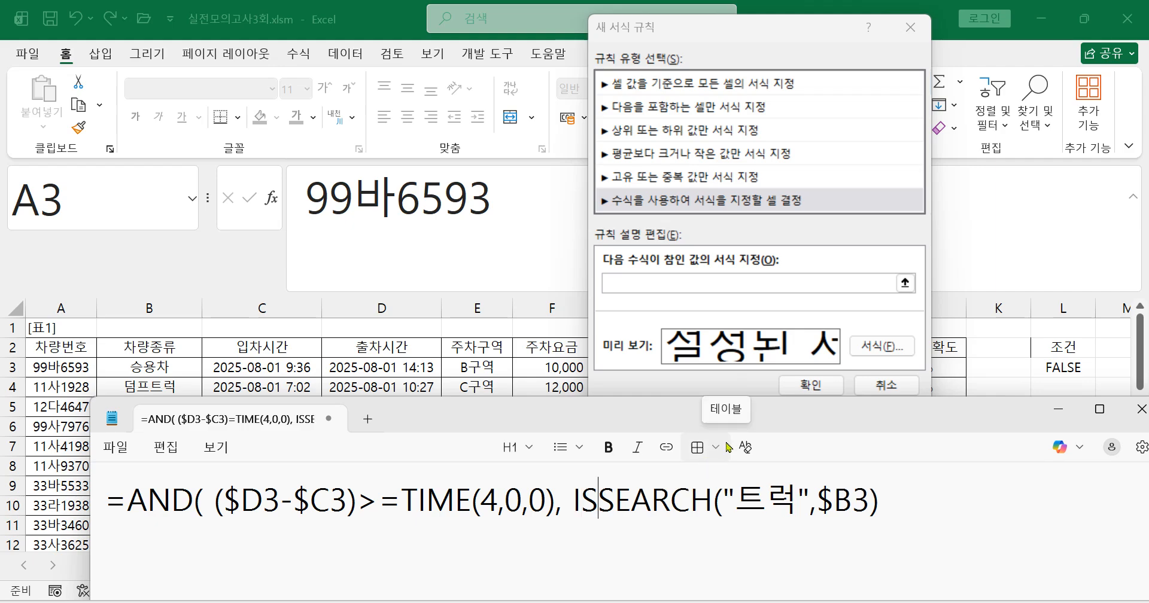
text(NUMBER()
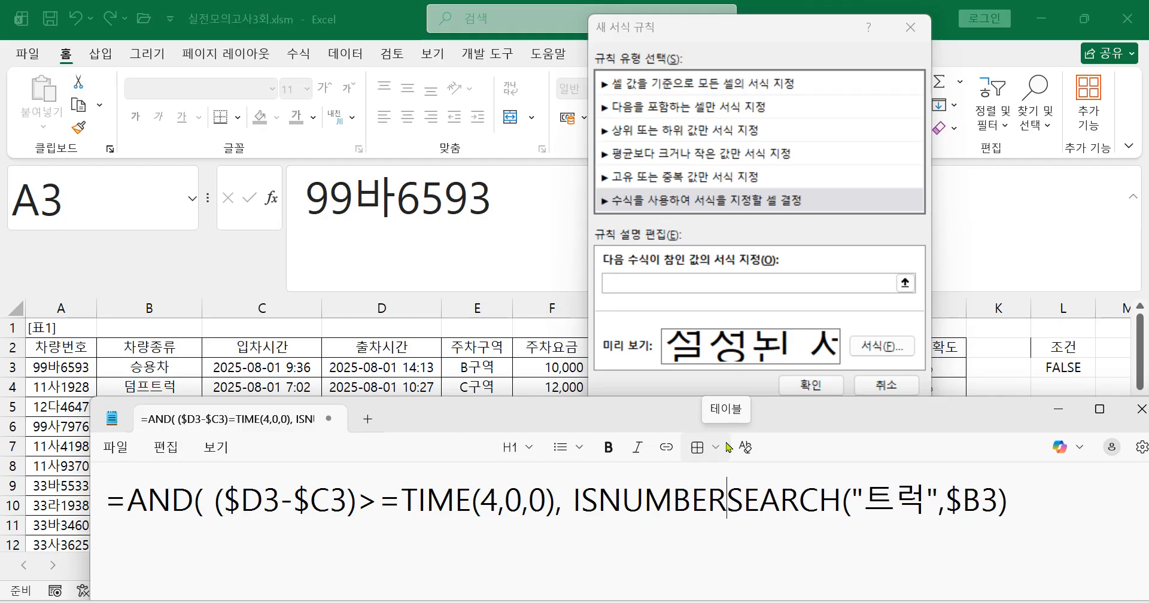
click(1049, 506)
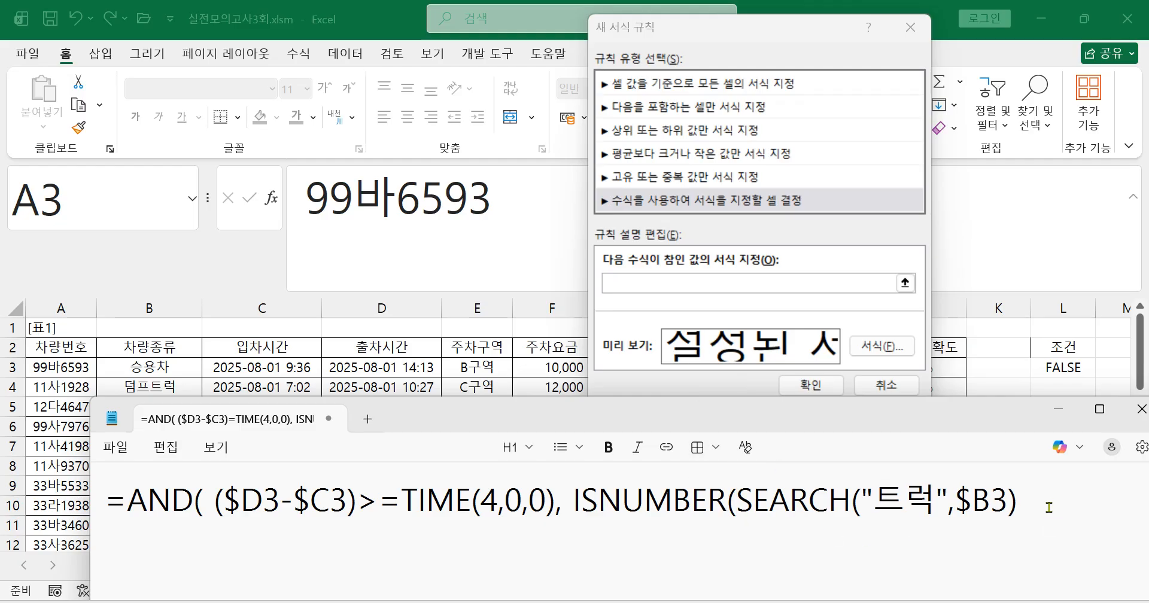
text())
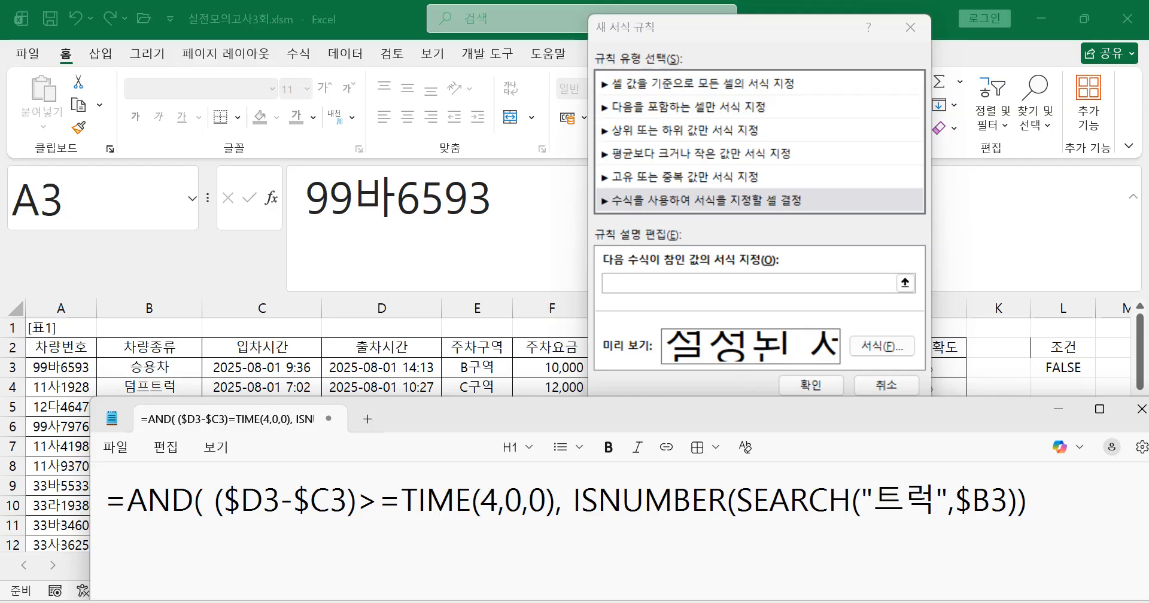
text())
- Copy the complete AND formula from Notepad and paste it as the formula of the new conditional formatting rule
drag(1010, 502, 1048, 504)
click(1057, 506)
click(1008, 506)
drag(1030, 508, 72, 516)
right_click(189, 513)
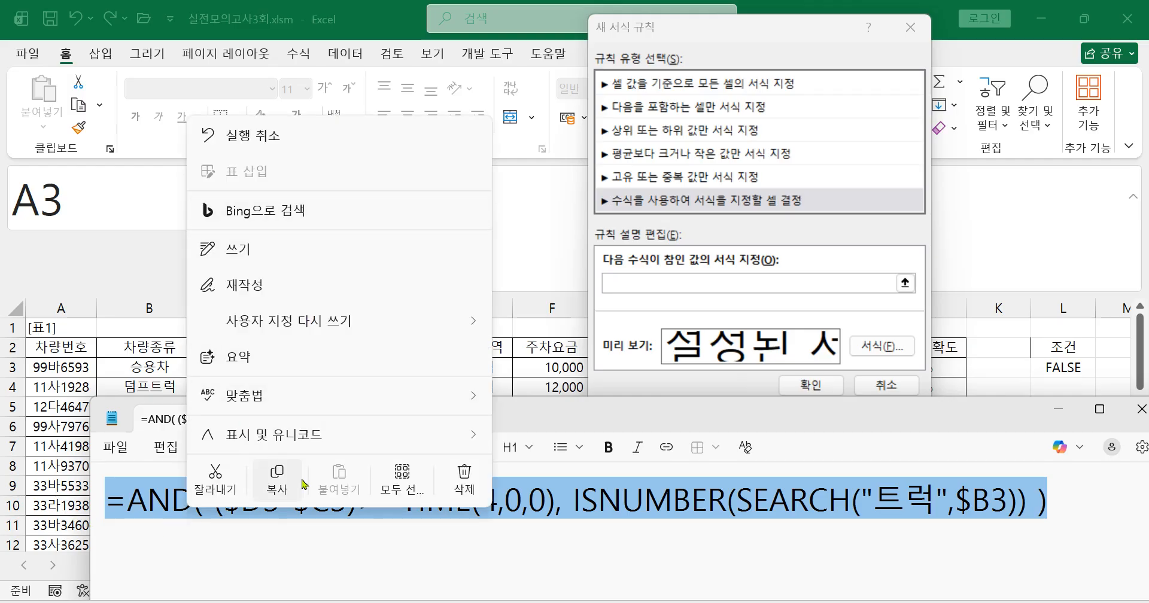
click(284, 481)
click(678, 284)
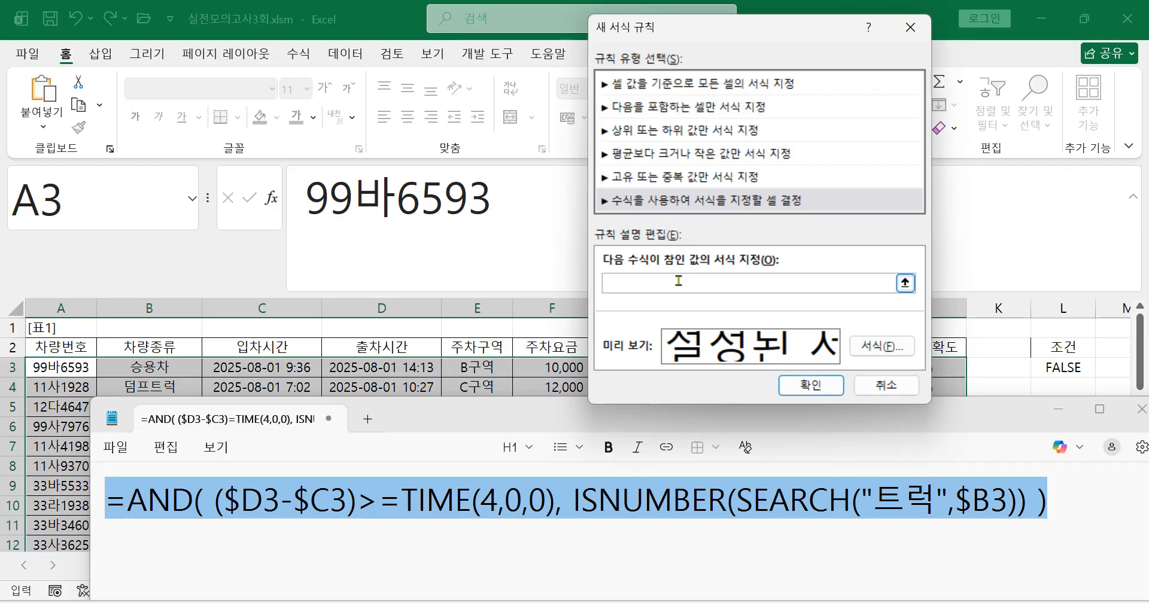
right_click(680, 285)
click(721, 334)
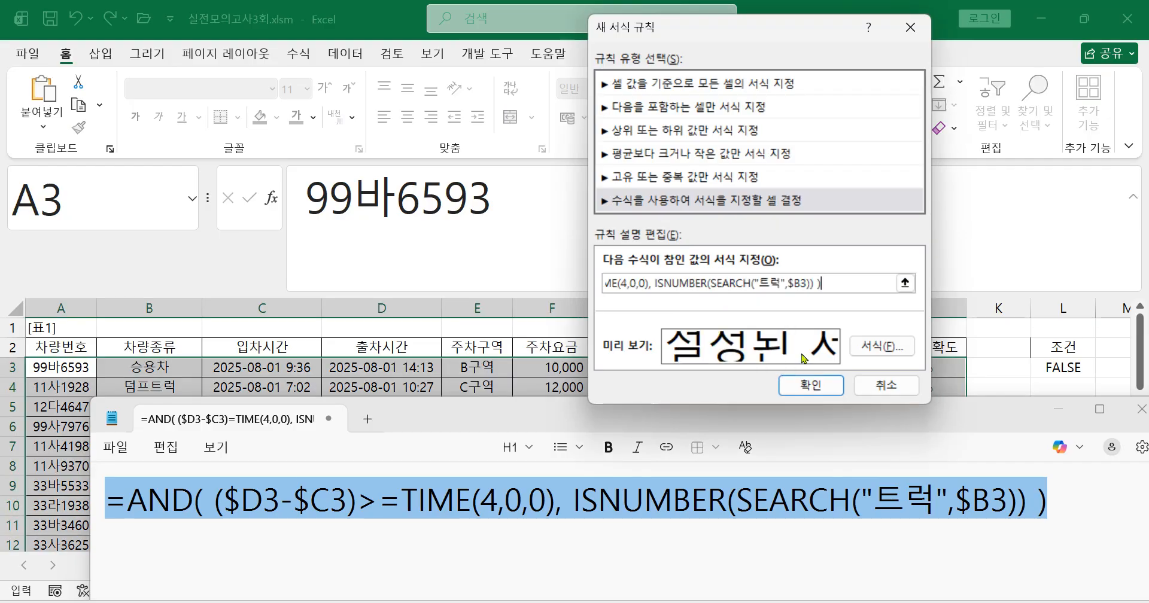
- Give the new rule a bold italic (굵은 기울임꼴) font in standard green and apply it to the selected range
click(867, 351)
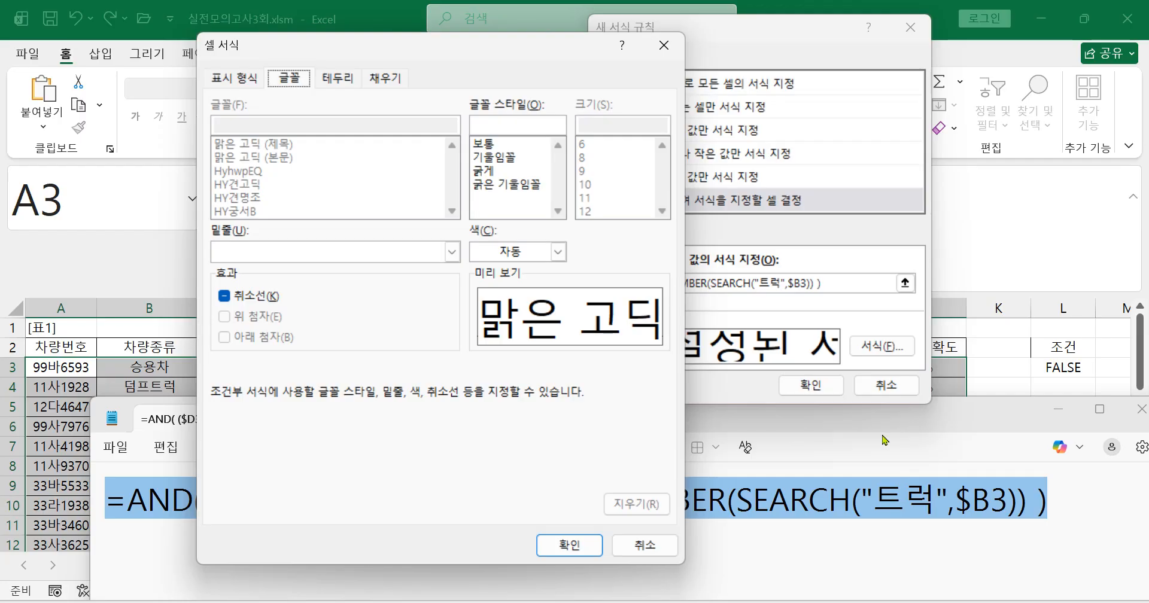
click(513, 185)
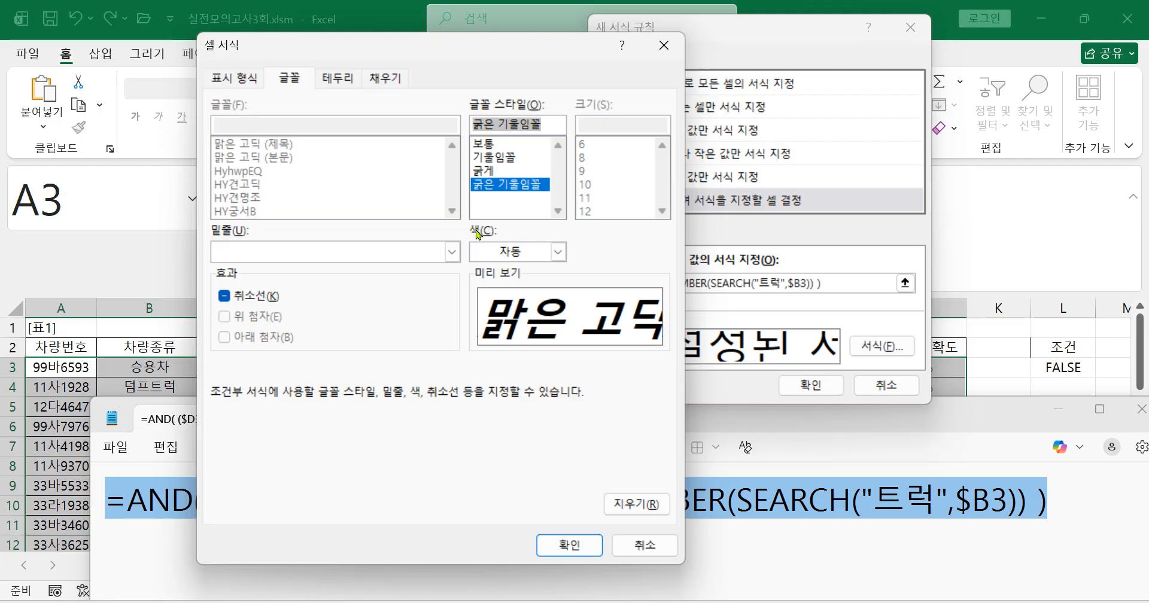
click(557, 254)
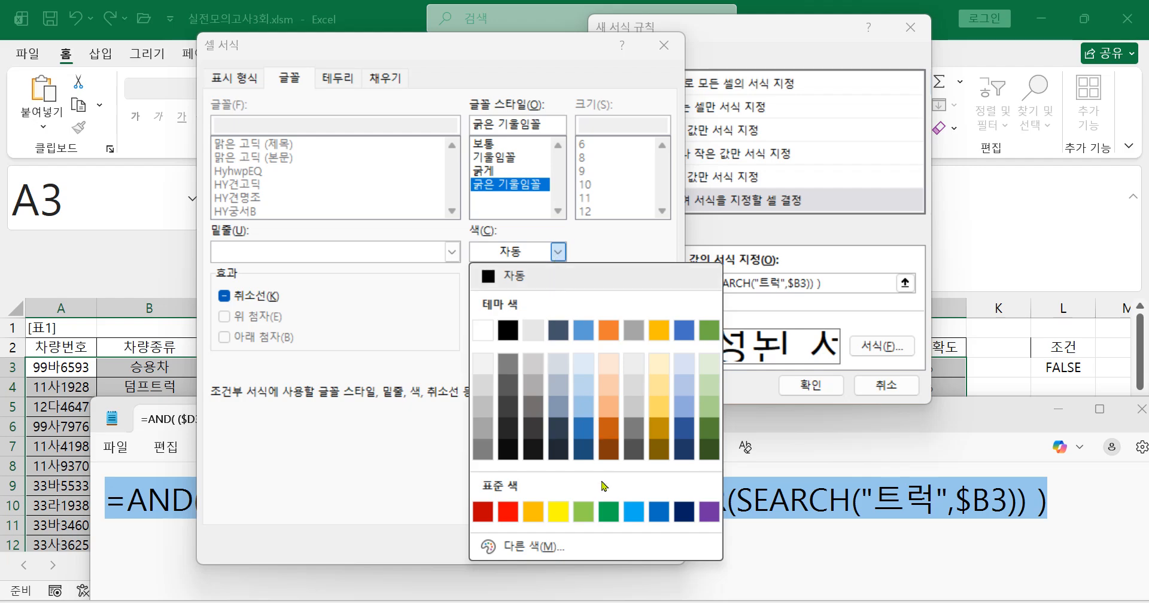
click(608, 511)
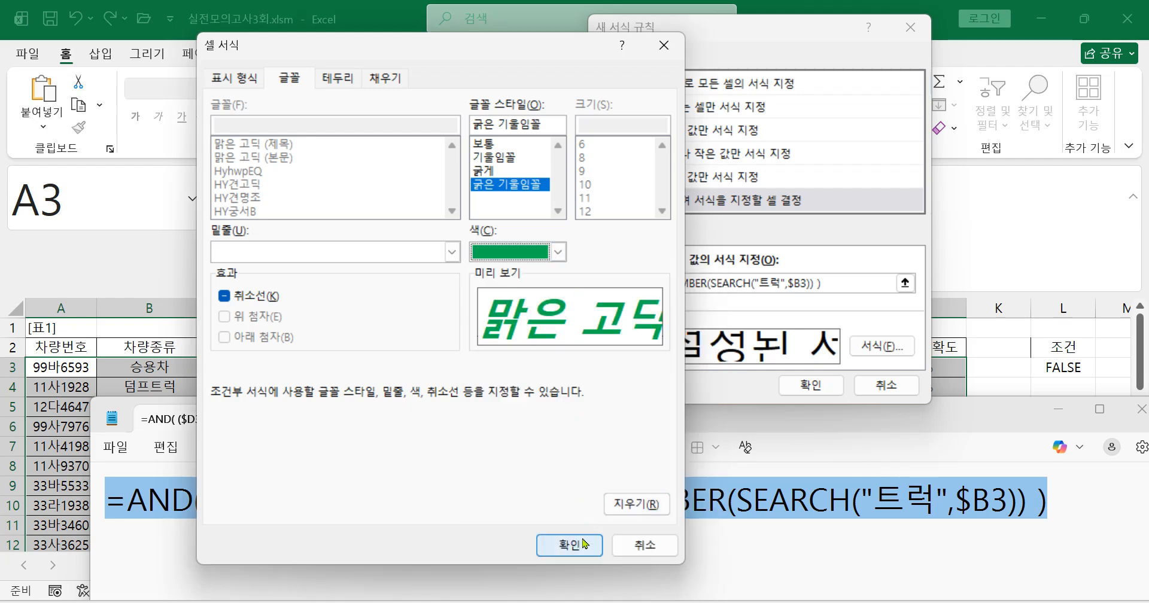
click(585, 544)
click(812, 385)
- Move the Notepad window clear of the table and auto-fit the width of column D
drag(733, 416, 799, 534)
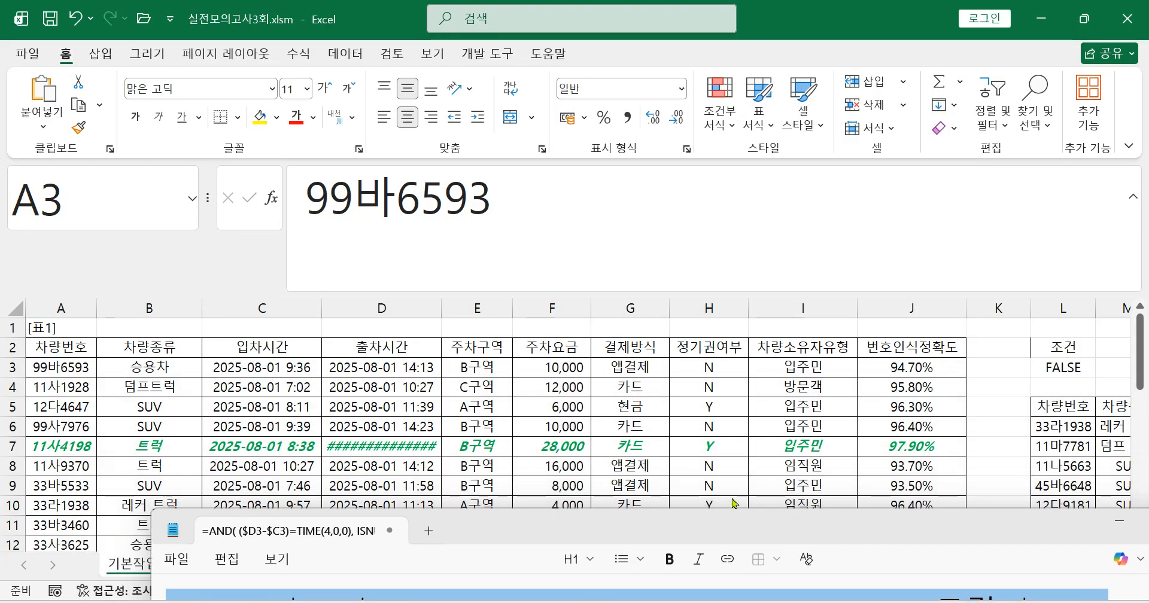
click(441, 308)
double_click(442, 309)
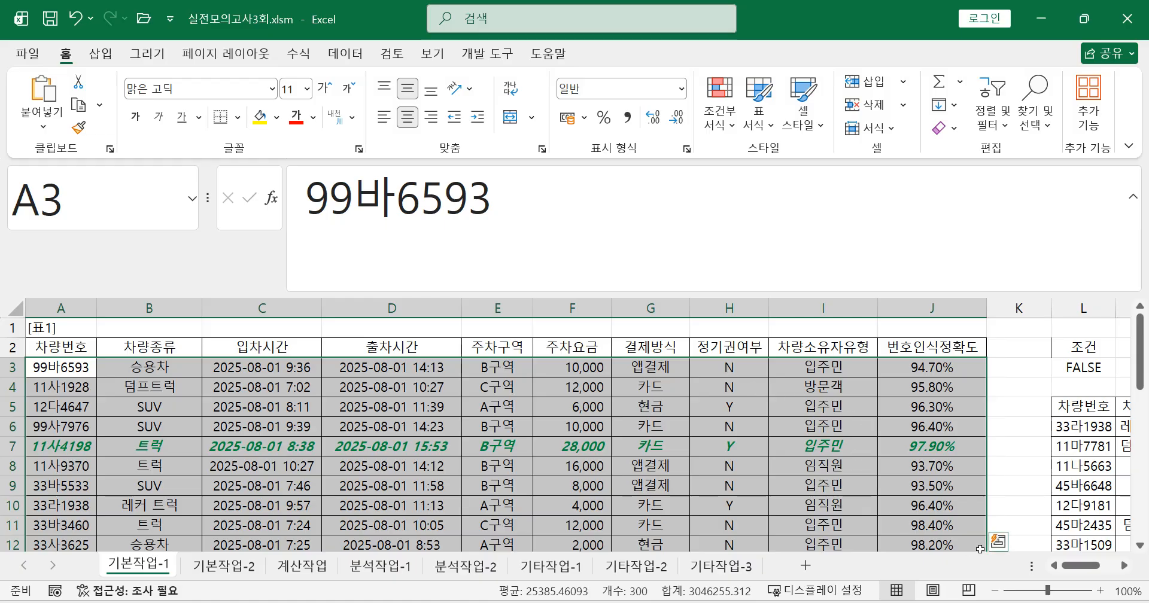
- Review the Notepad formula against the conditional formatting rule applied to A3:J32, then minimize Notepad
mouse_move(1009, 602)
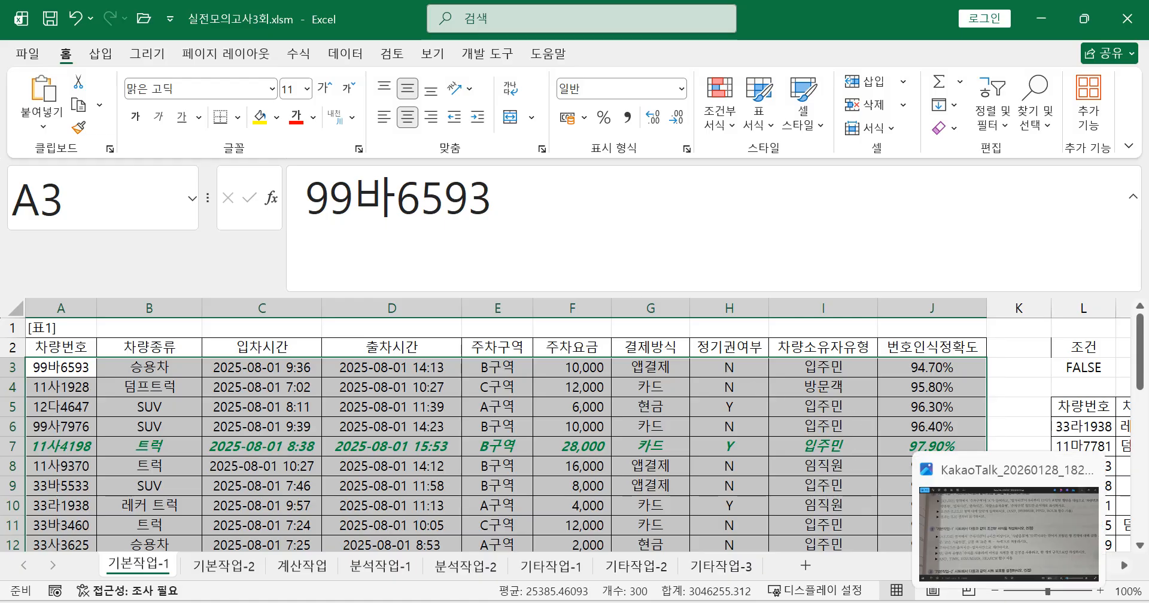
mouse_move(771, 602)
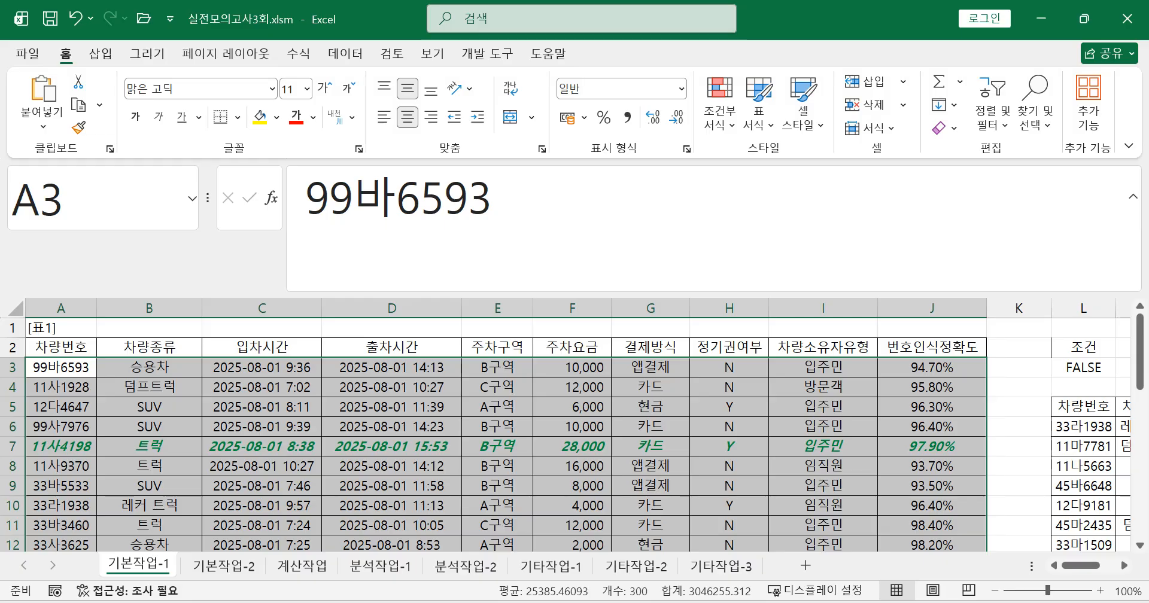
key(alt+Tab)
drag(771, 530, 699, 396)
click(712, 496)
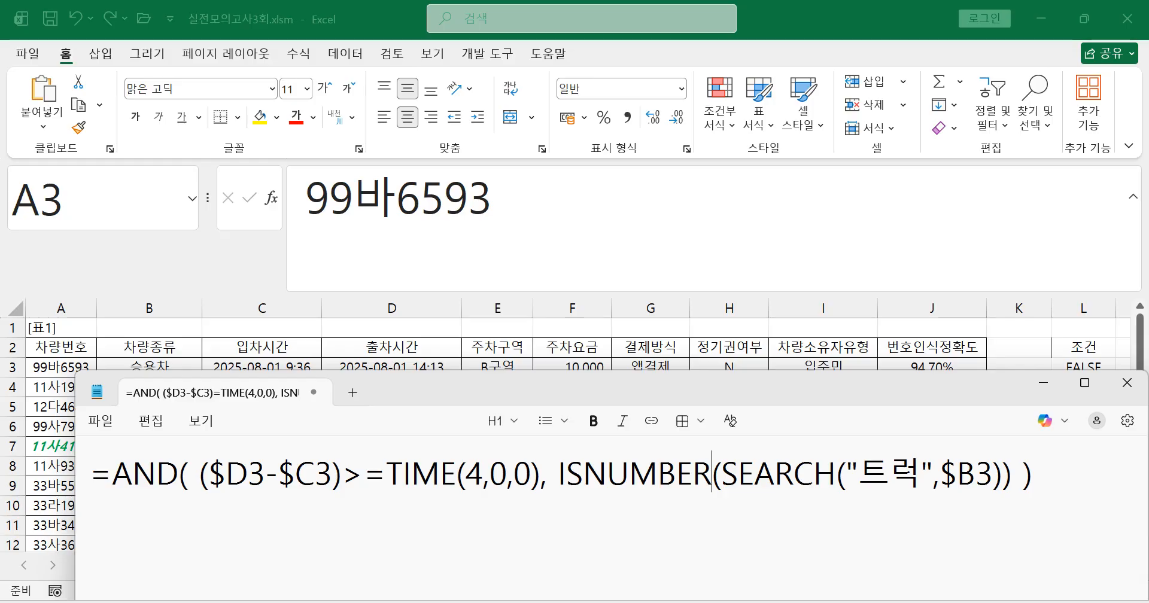
key(ctrl+2)
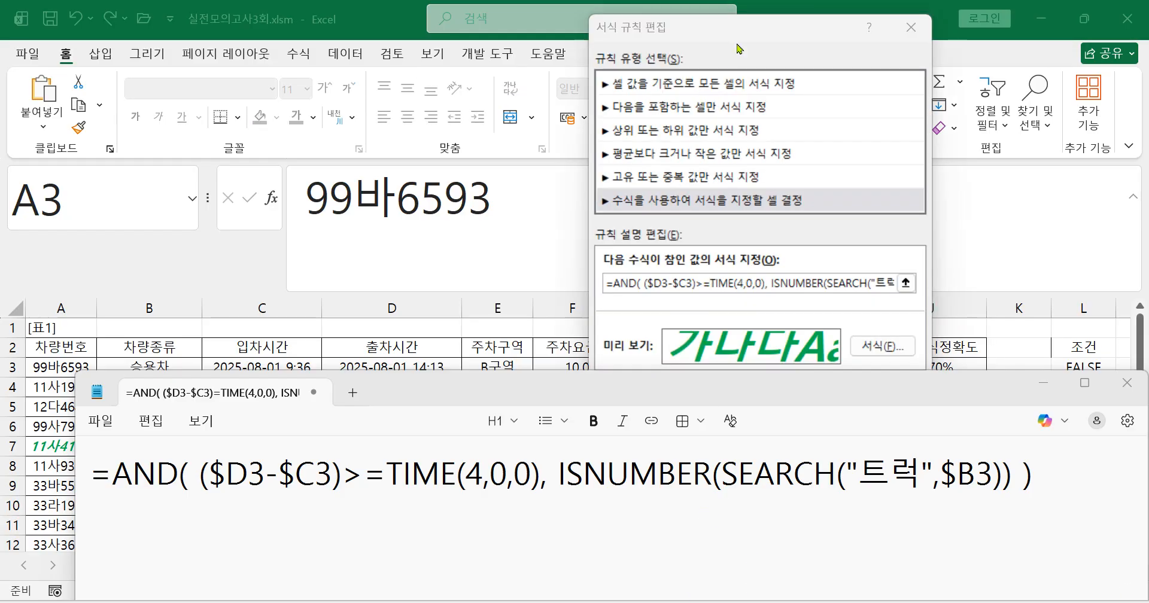
click(757, 30)
click(802, 386)
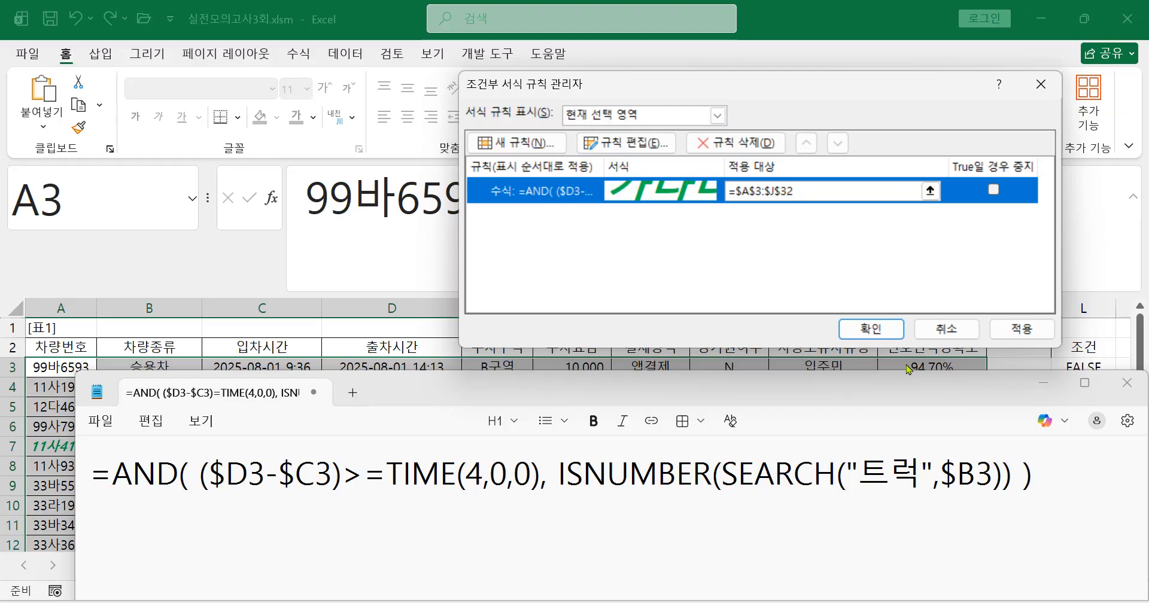
click(881, 329)
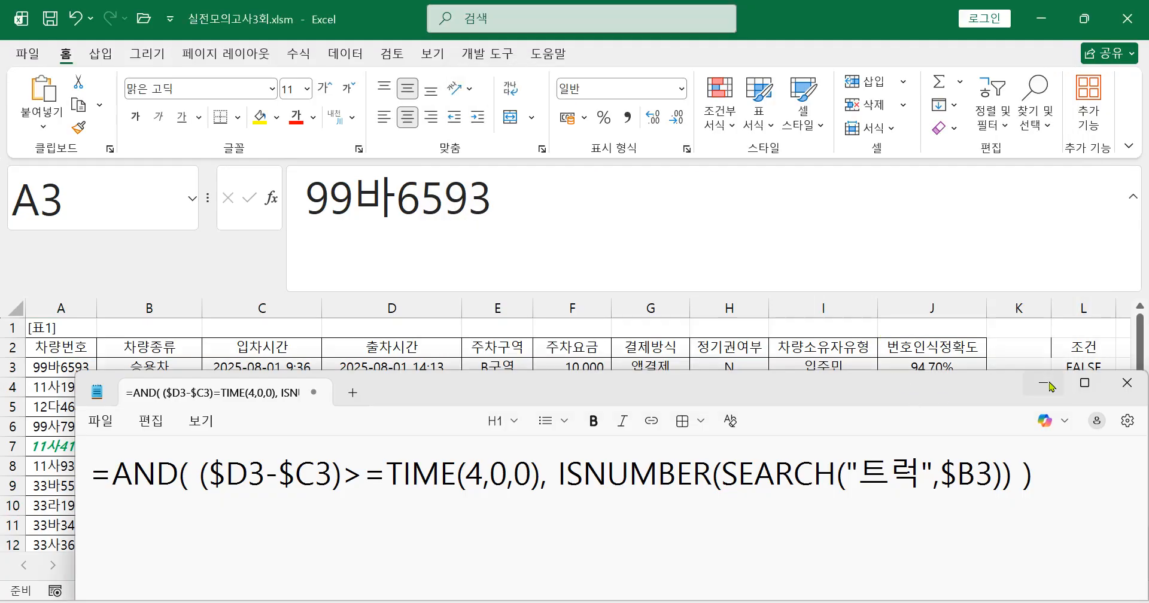
click(1043, 383)
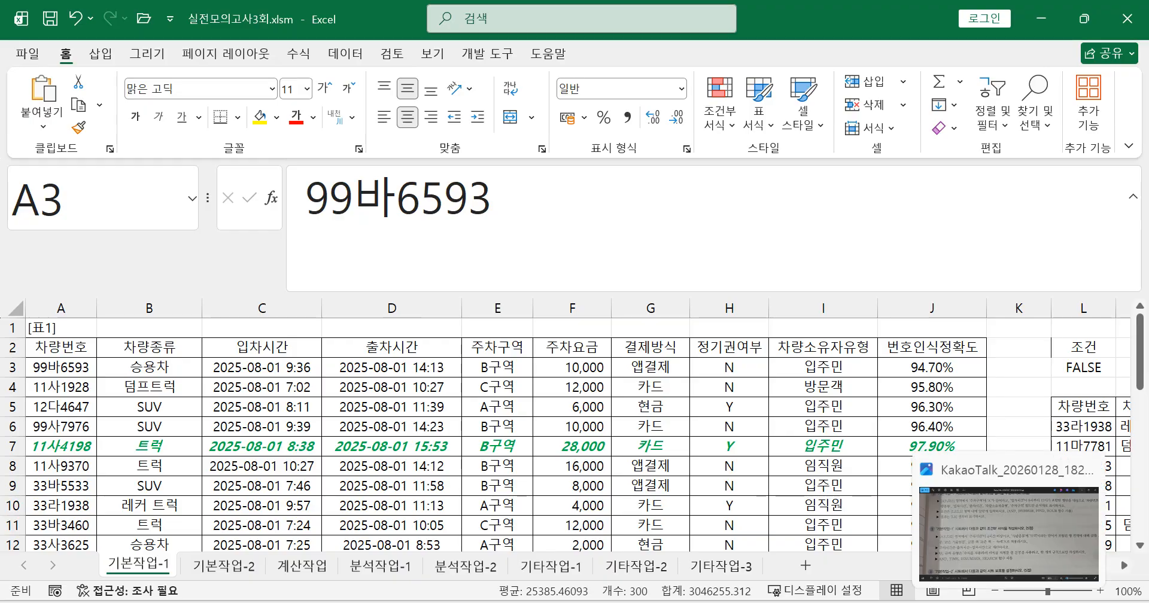
- Check the next task in the exam photo, switch to the 기본작업-2 sheet and select G3:G10
click(1008, 601)
scroll(424, 453, down, 4)
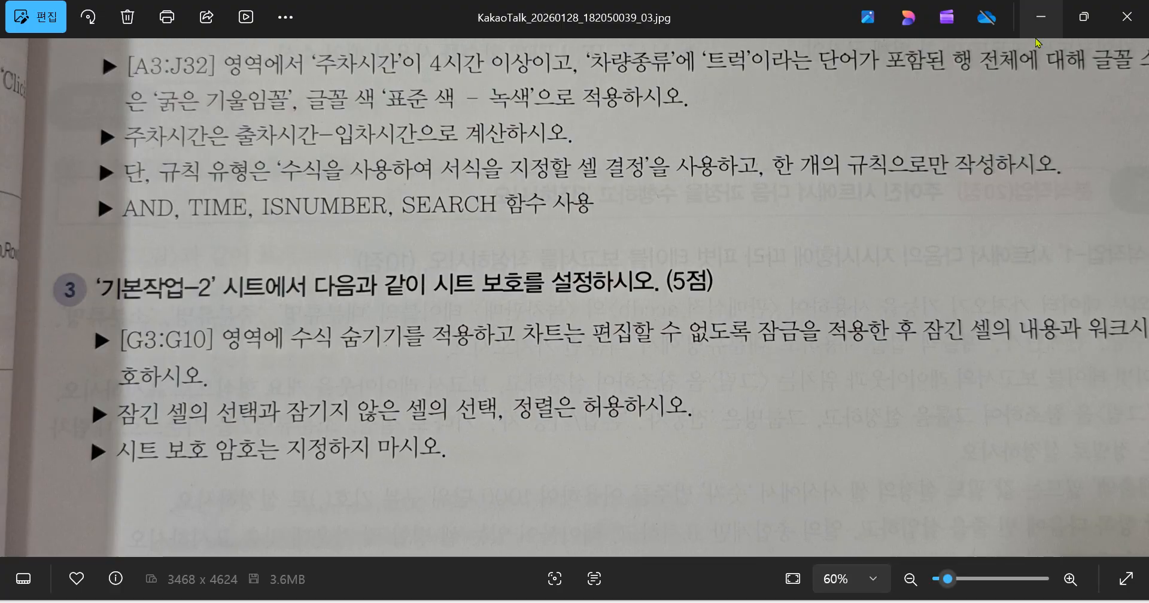
click(1041, 19)
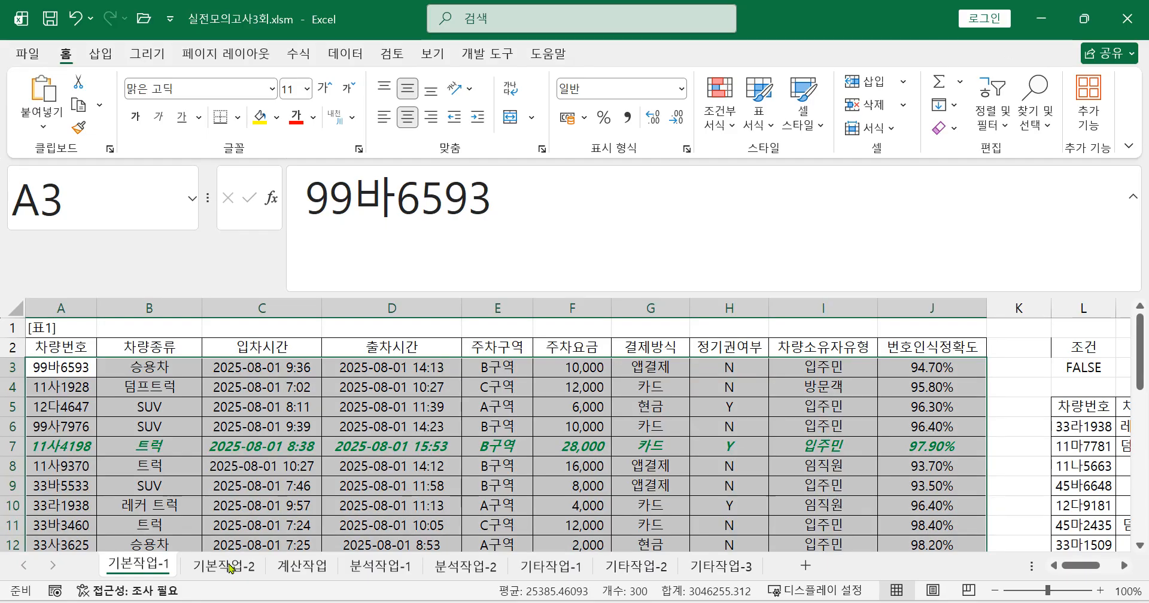
click(229, 567)
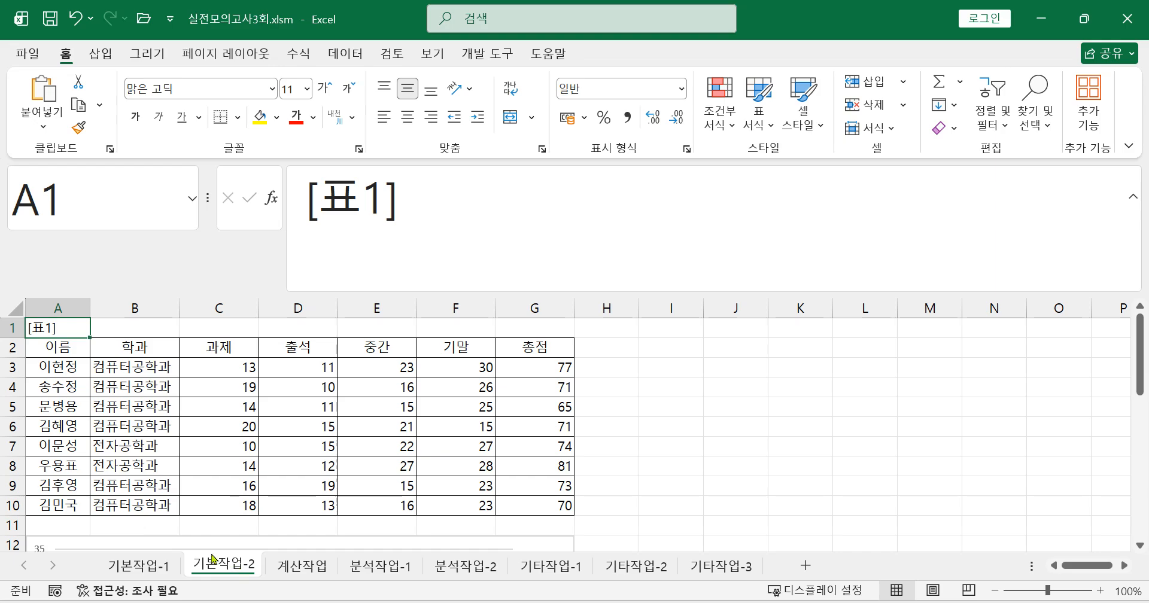
drag(530, 371, 532, 507)
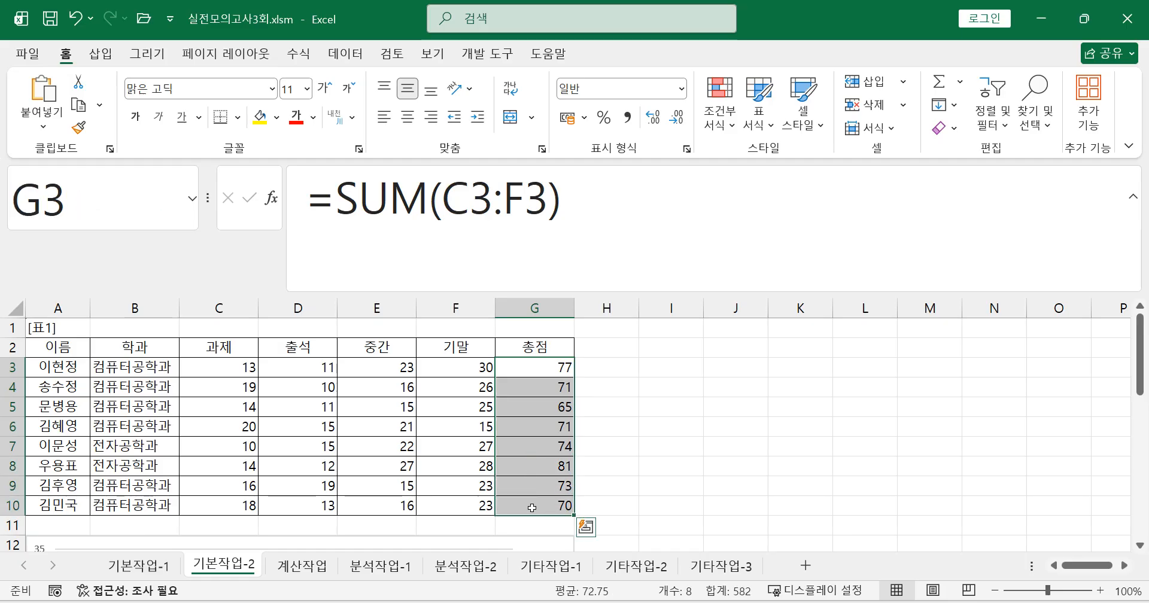
- Read the requirements for formula hiding, chart locking and allowed sheet-protection actions in the exam photo
key(alt+Tab)
drag(510, 446, 509, 444)
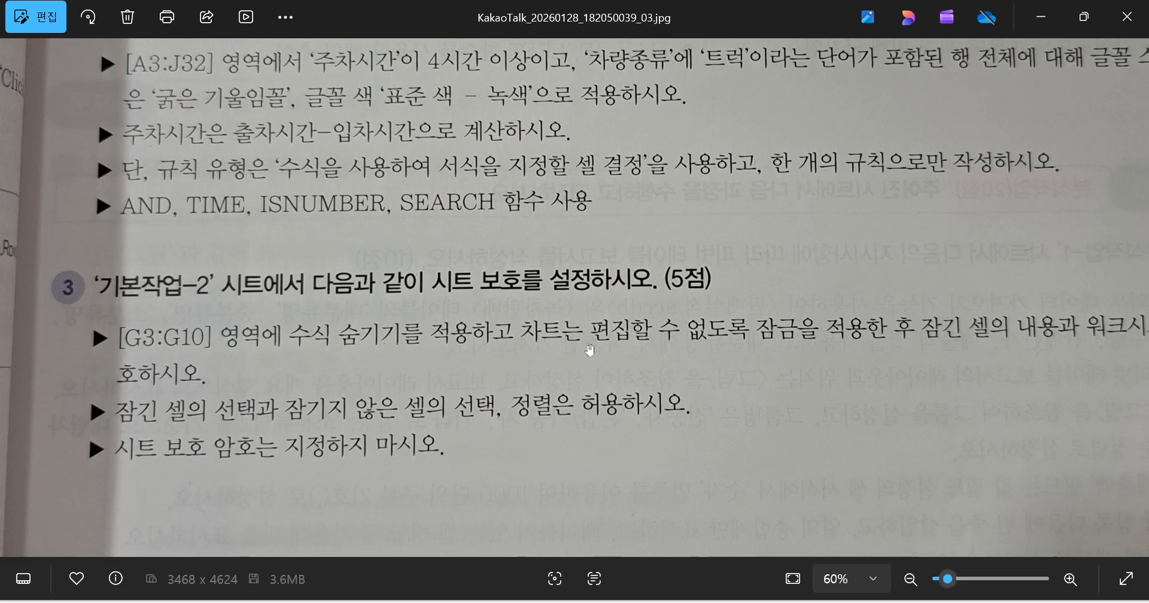
drag(920, 367, 685, 388)
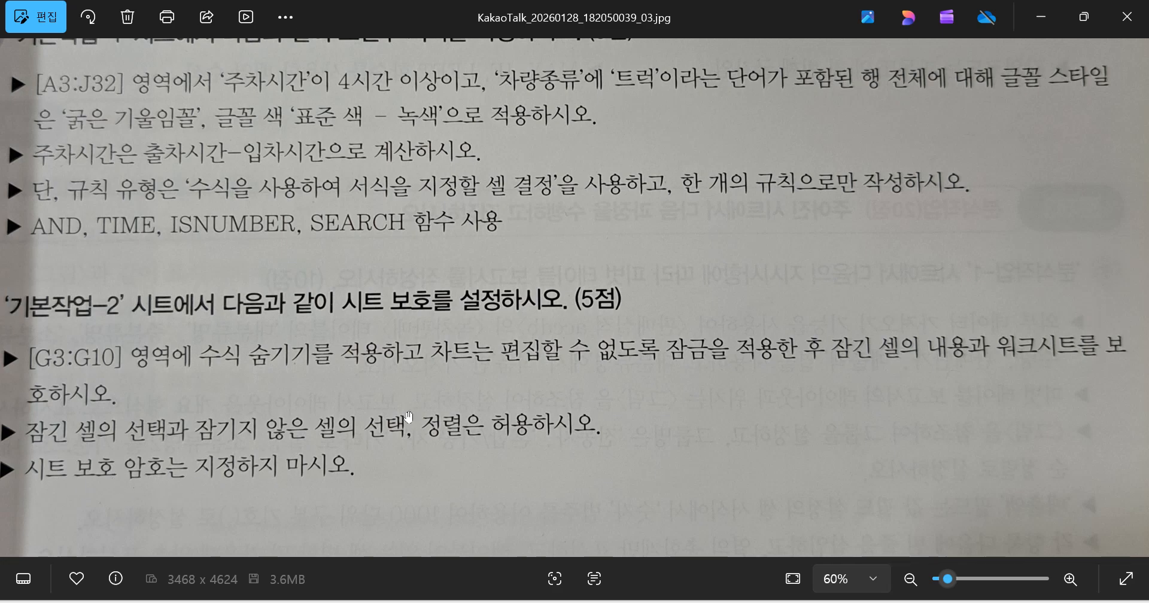
click(1041, 18)
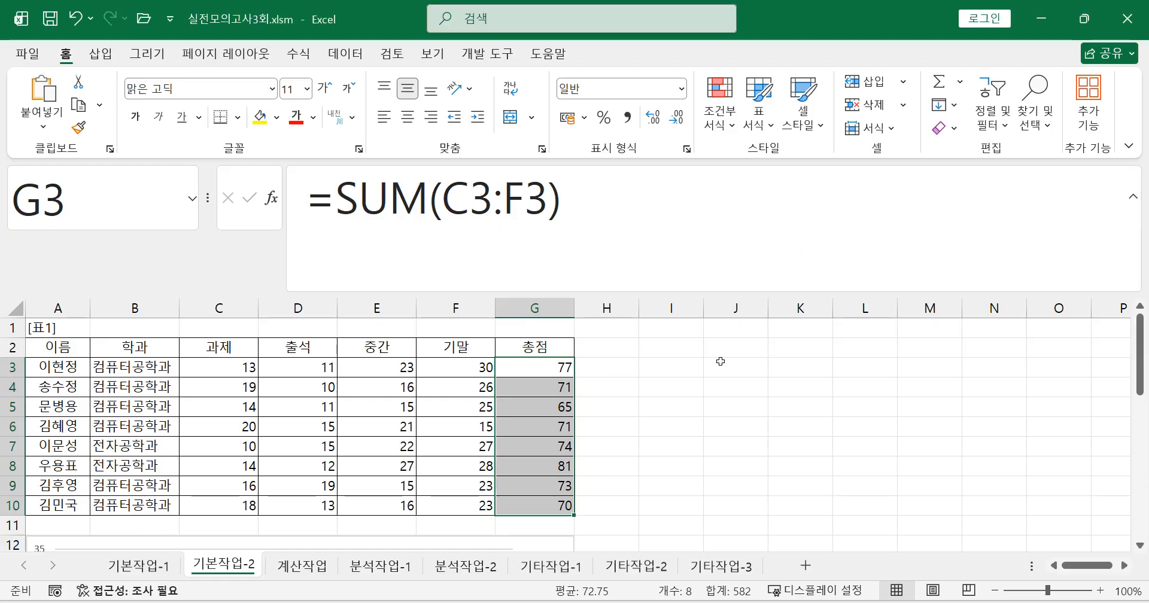
- Turn on the Hidden (숨김) protection attribute for cells G3:G10, keeping Locked (잠금) enabled
drag(545, 366, 555, 506)
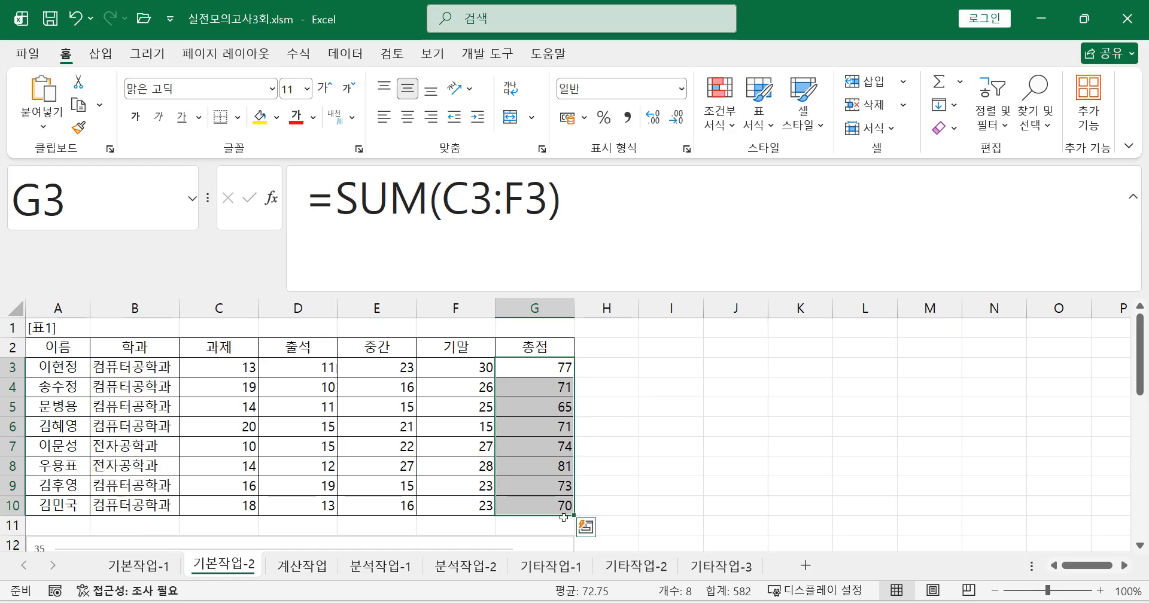
right_click(537, 463)
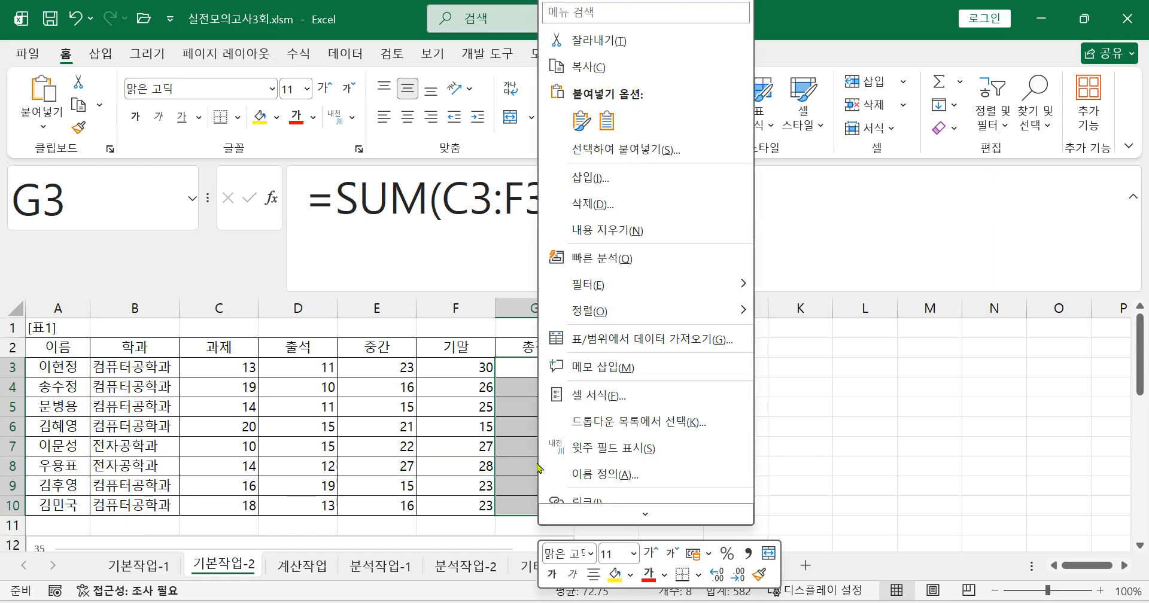
click(614, 398)
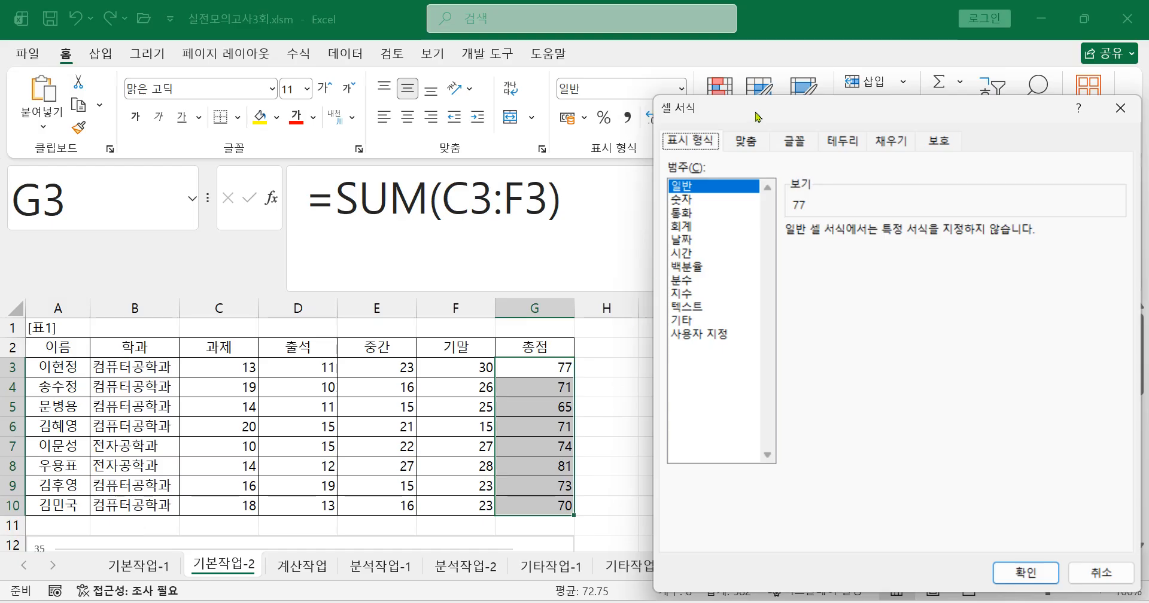
drag(757, 117, 550, 106)
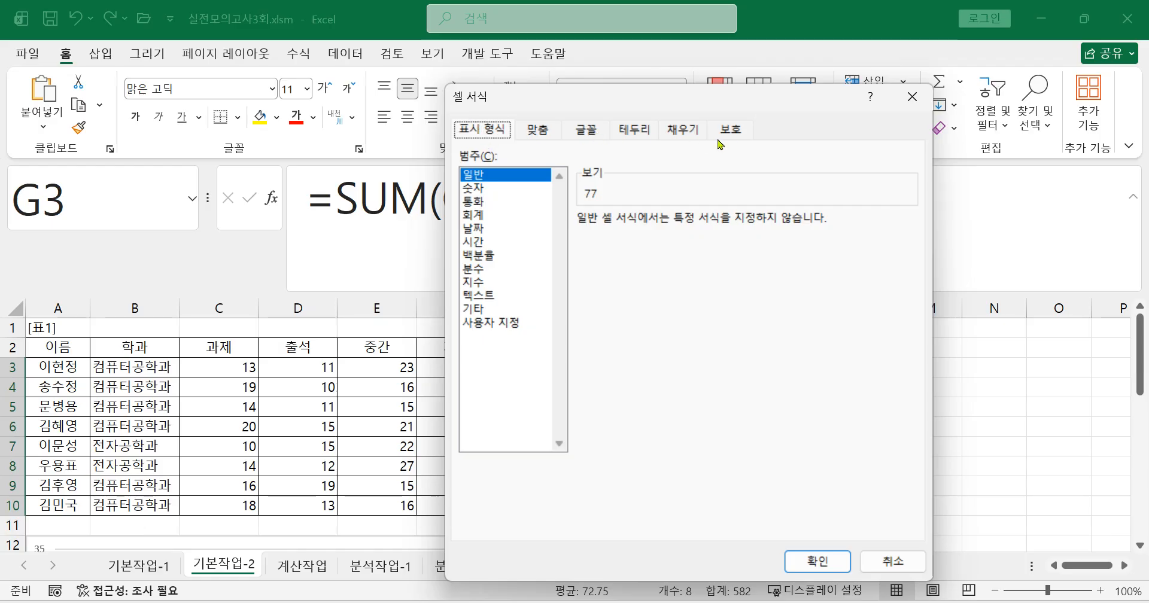
click(740, 132)
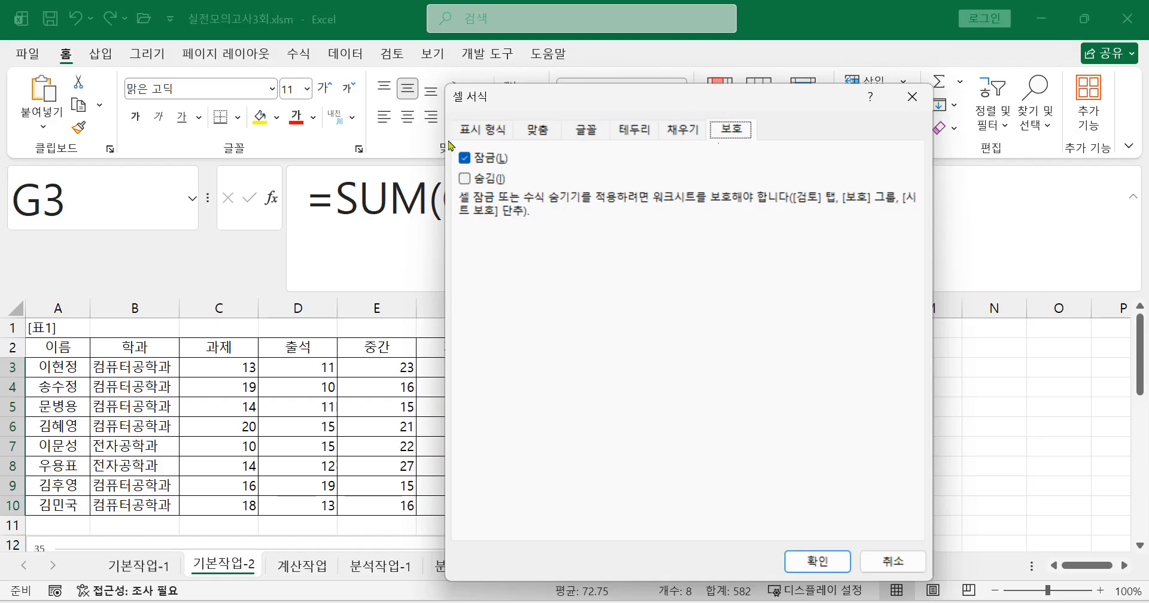
click(465, 179)
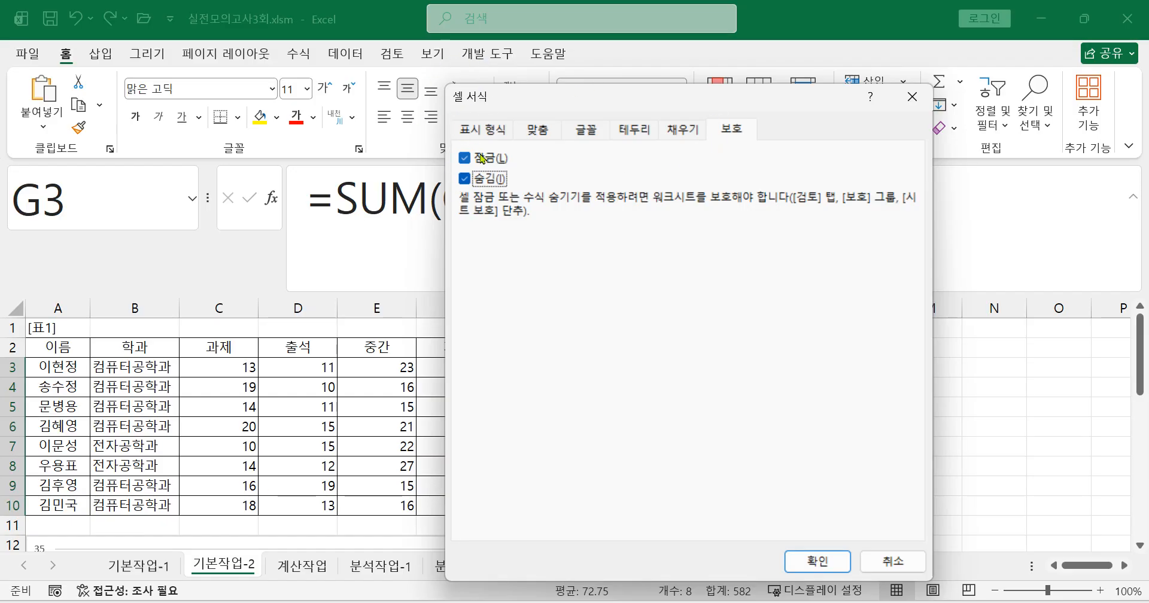
click(817, 560)
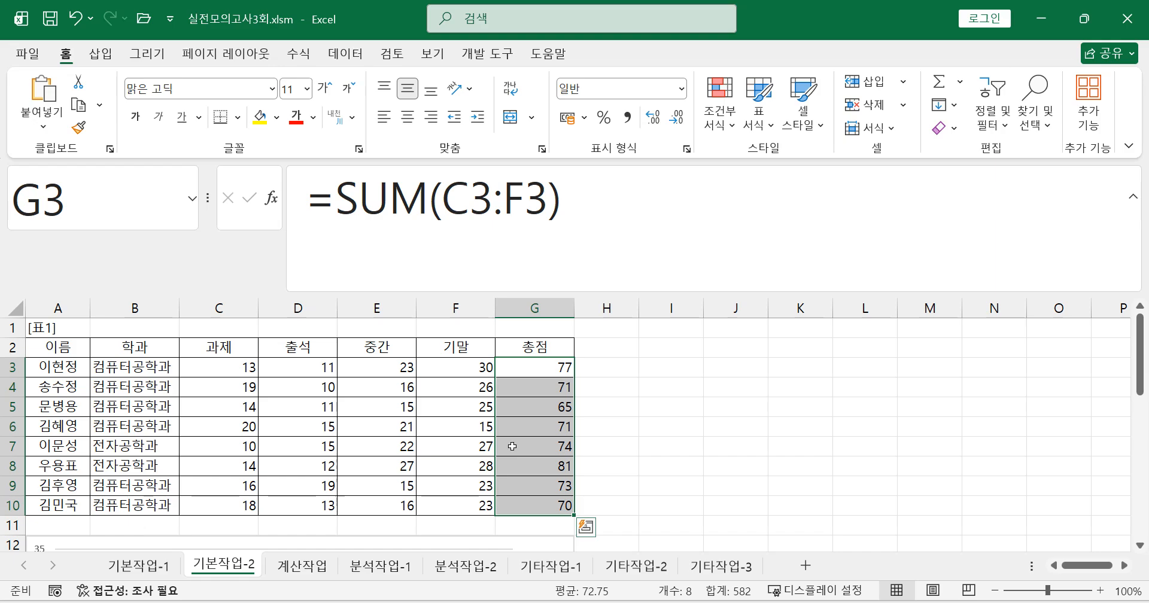
- Check the Locked and Hidden protection settings of cells G3:G10
right_click(538, 427)
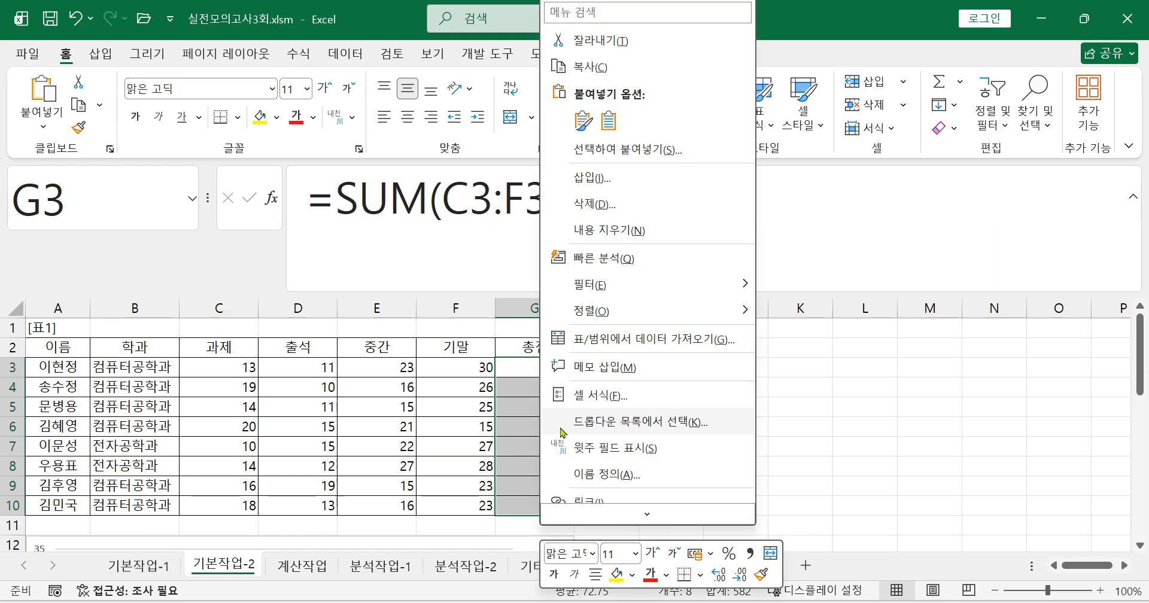
click(593, 396)
drag(870, 120, 719, 99)
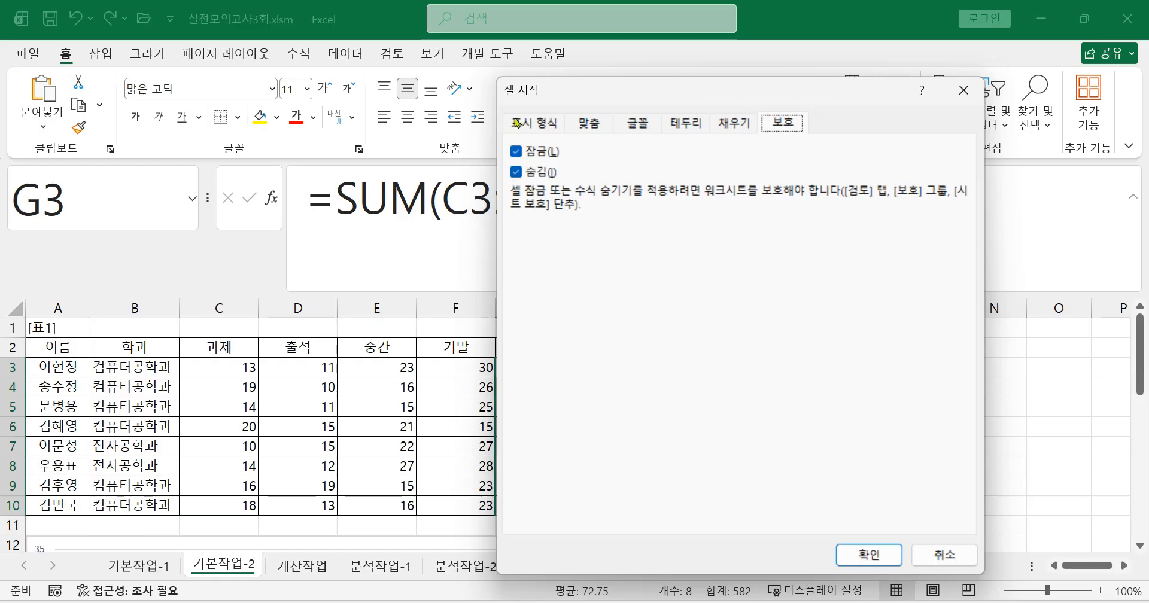
click(868, 554)
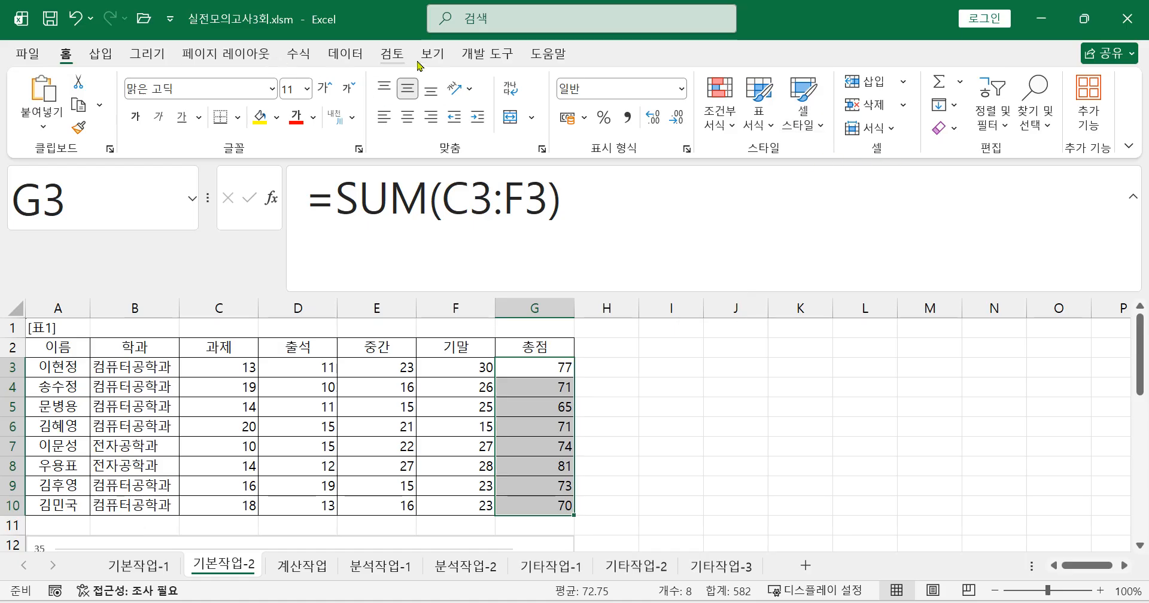
- Protect the 기본작업-2 sheet without a password, allowing selection of locked and unlocked cells and sorting, and select G3:G10 to check formula hiding
click(389, 57)
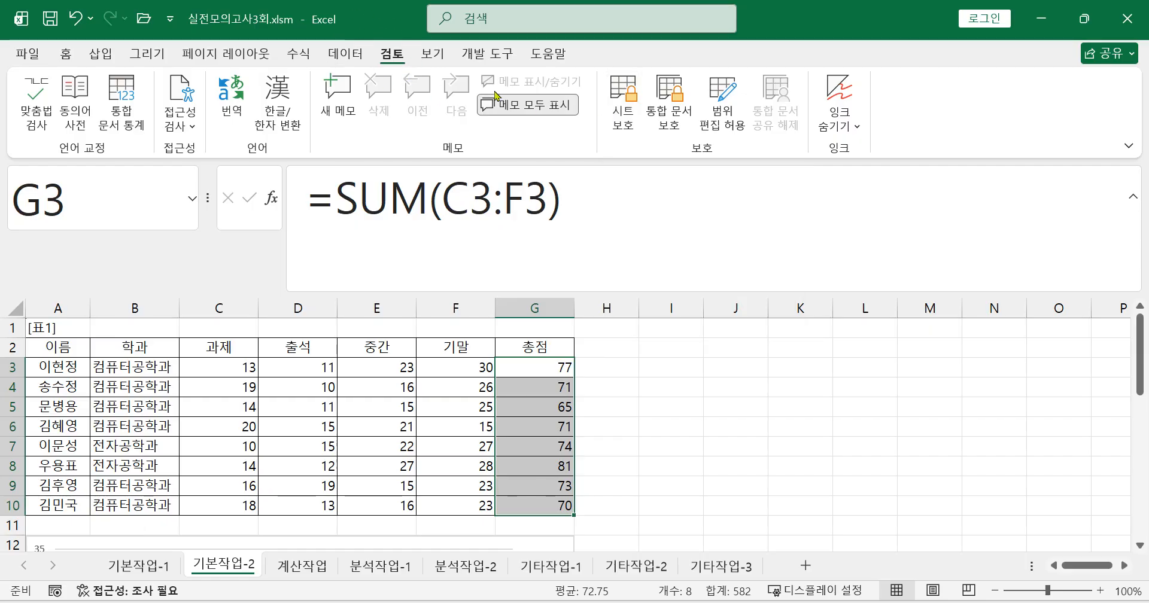
click(623, 111)
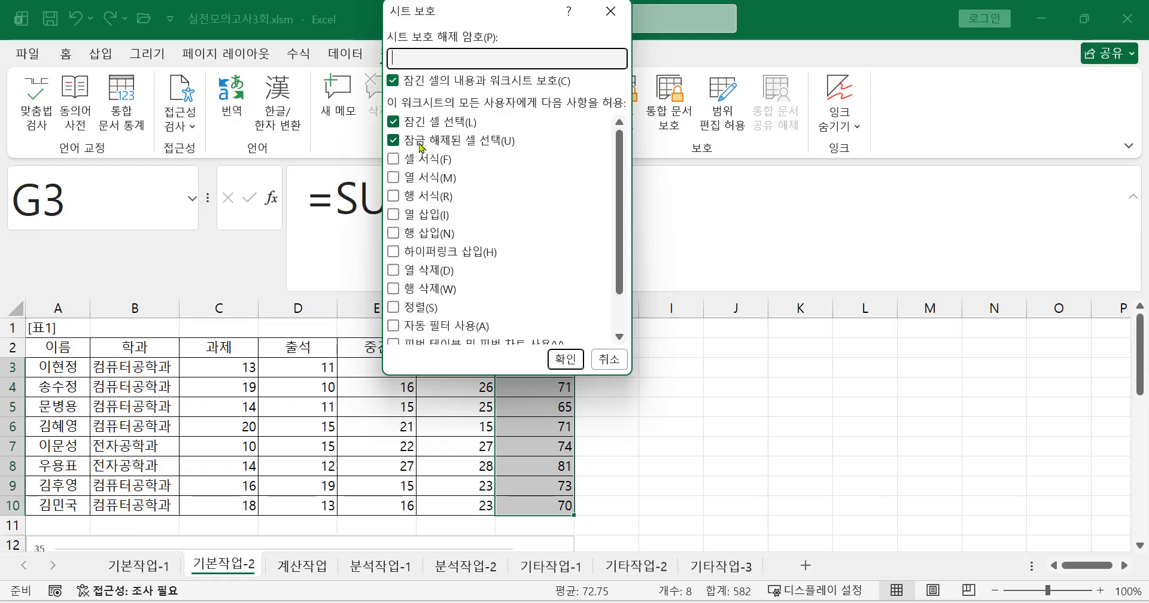
click(402, 310)
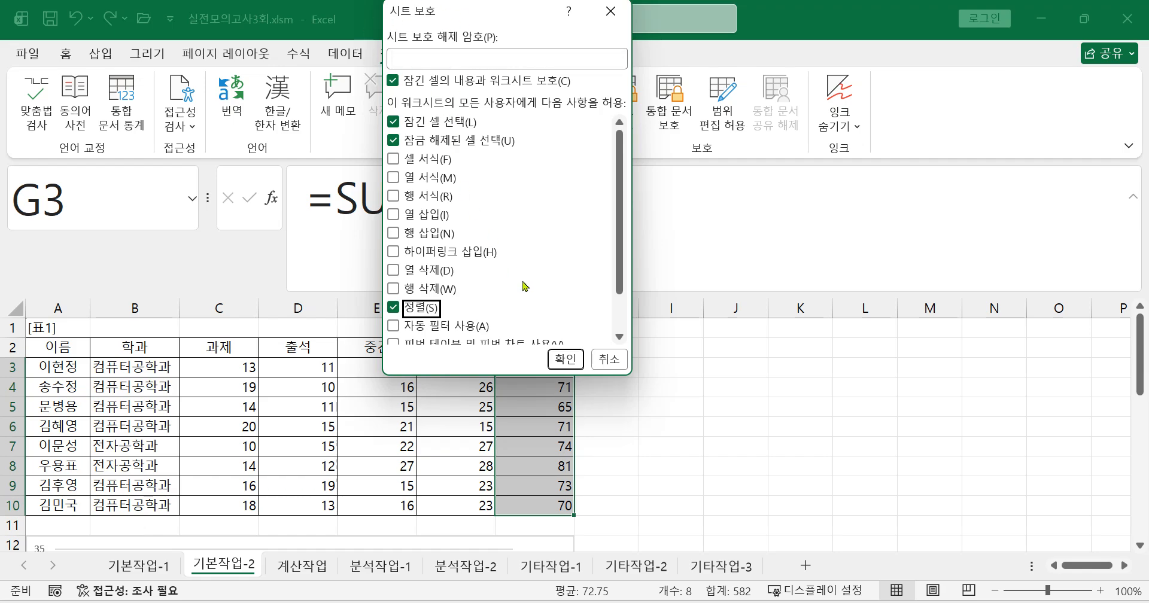
click(564, 361)
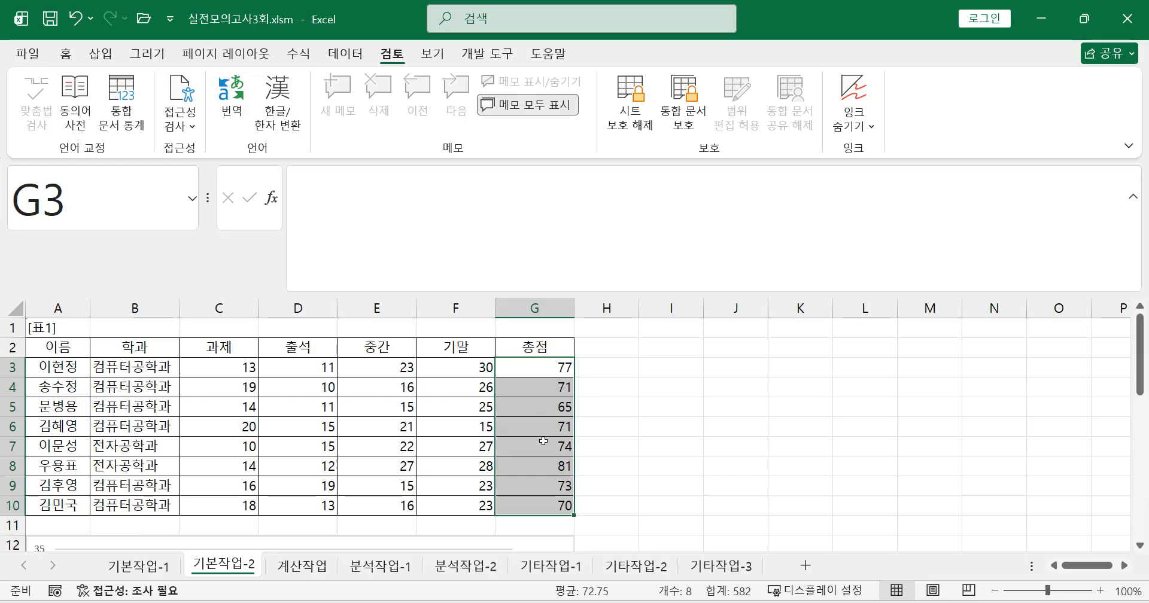
drag(548, 368, 546, 506)
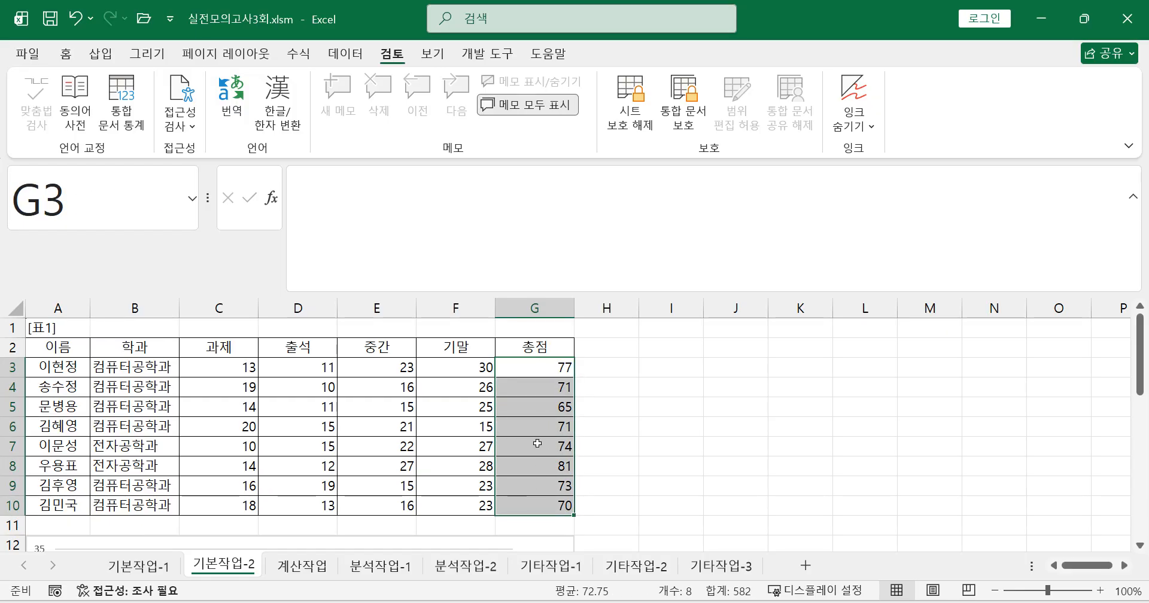
- Test the sheet protection by trying to edit cells F3 and I5, dismissing each warning
double_click(463, 369)
click(598, 362)
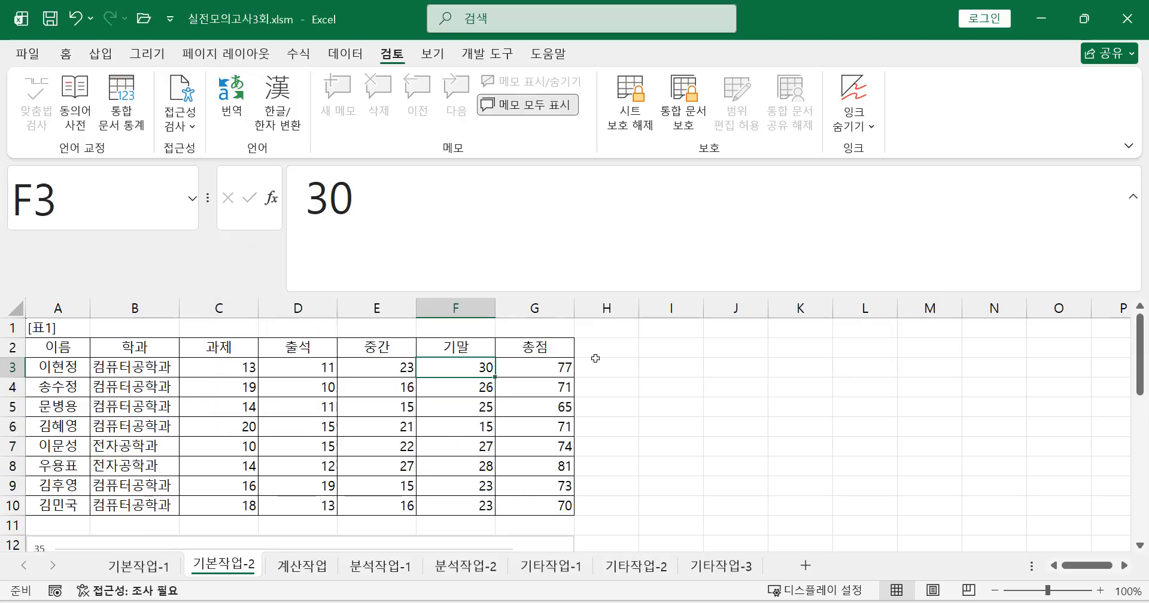
click(670, 383)
click(676, 367)
double_click(676, 407)
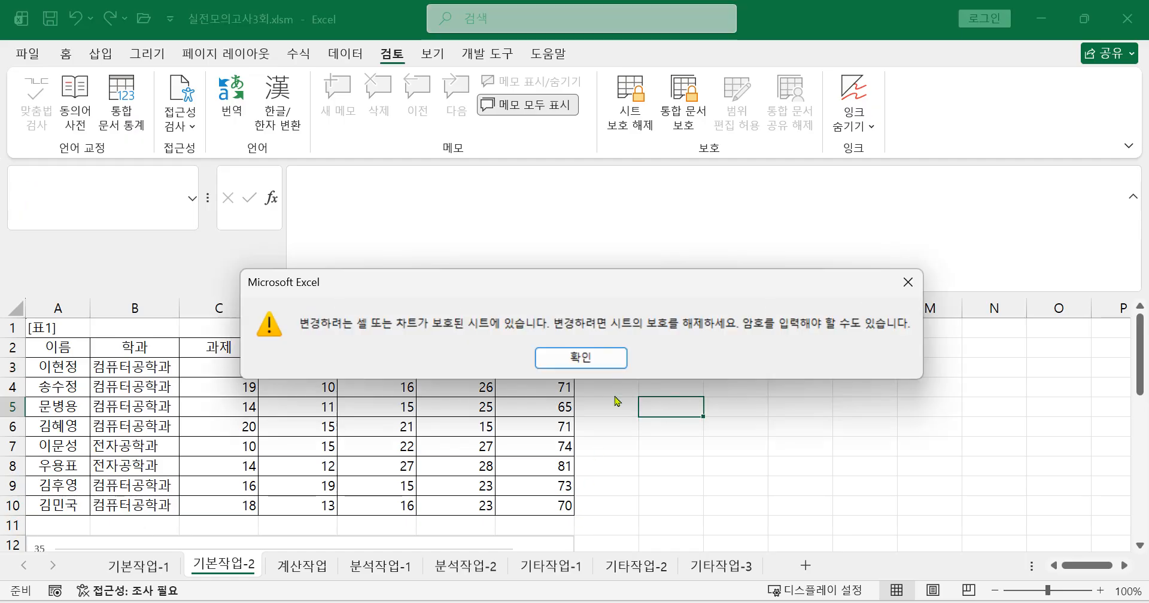
click(605, 359)
- Check formula hiding on cells G3 and G4, and try to edit G4
click(538, 371)
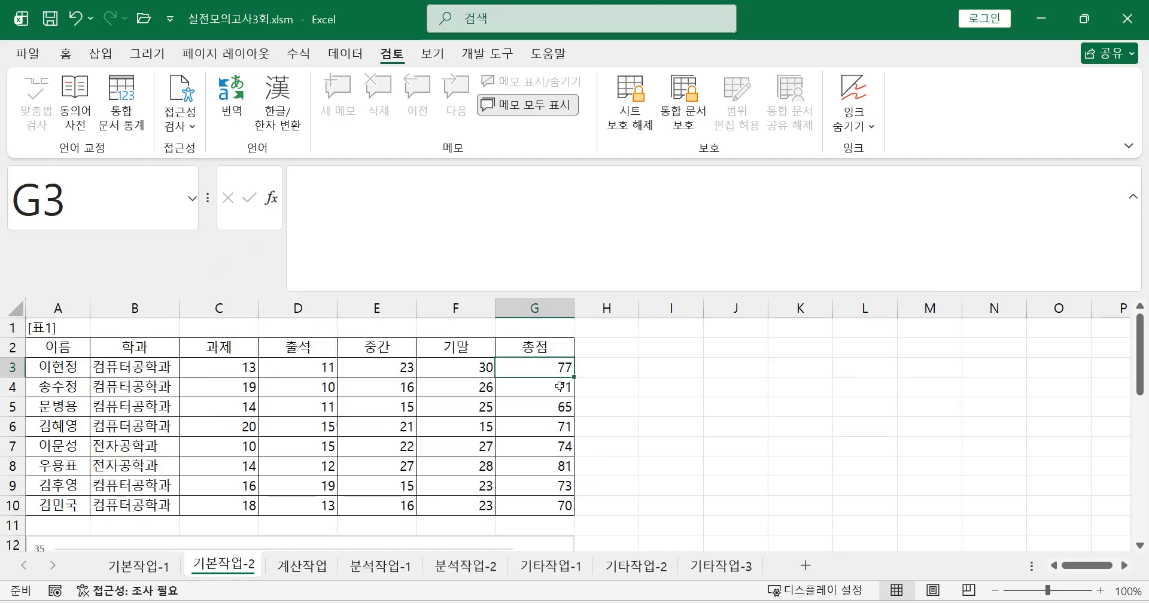
click(561, 386)
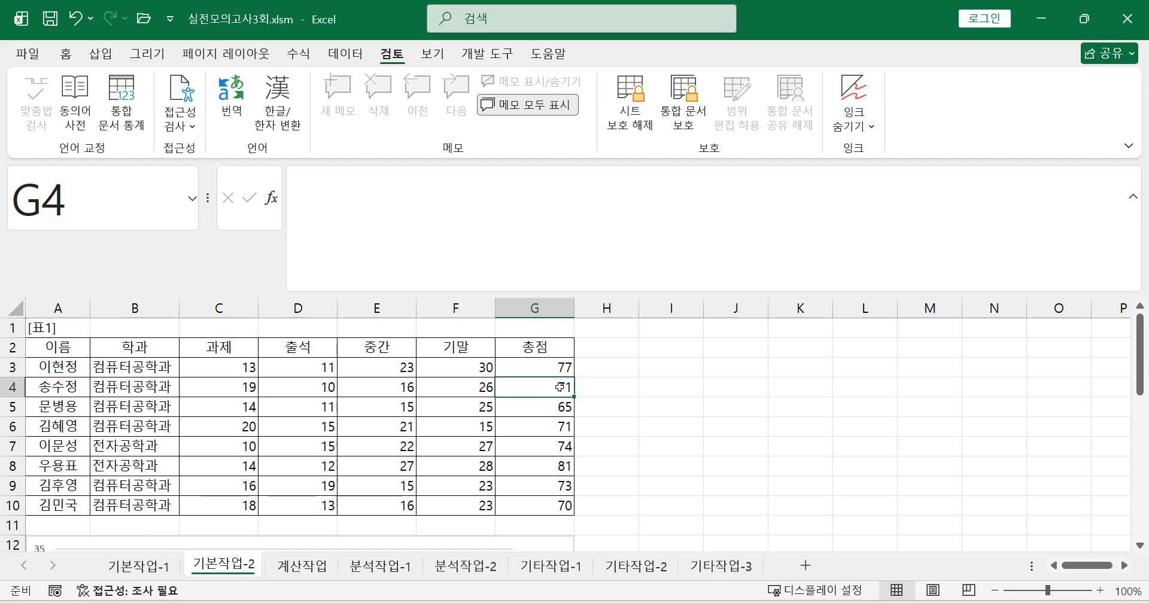
double_click(561, 386)
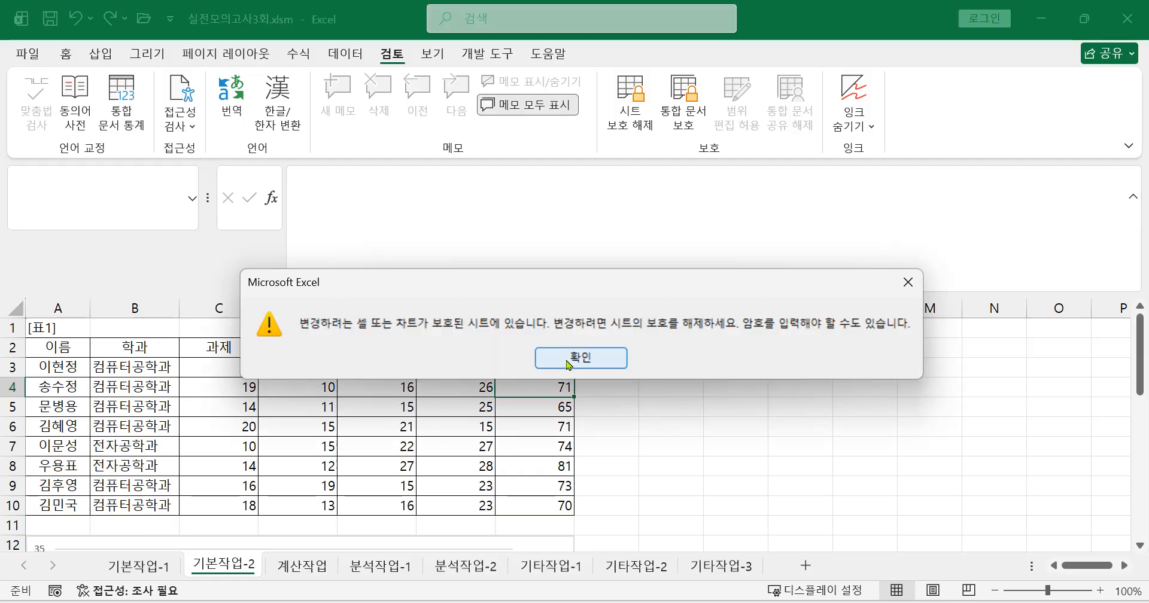
click(566, 361)
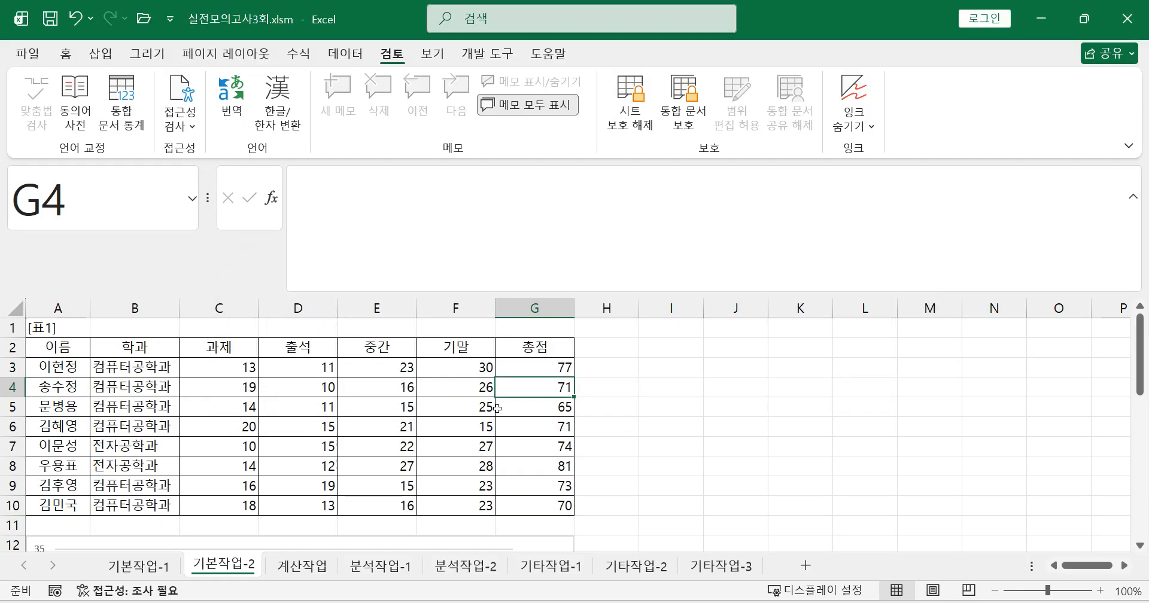
- Try to edit the value of cell F3 in the formula bar and dismiss the warning
click(470, 387)
click(478, 366)
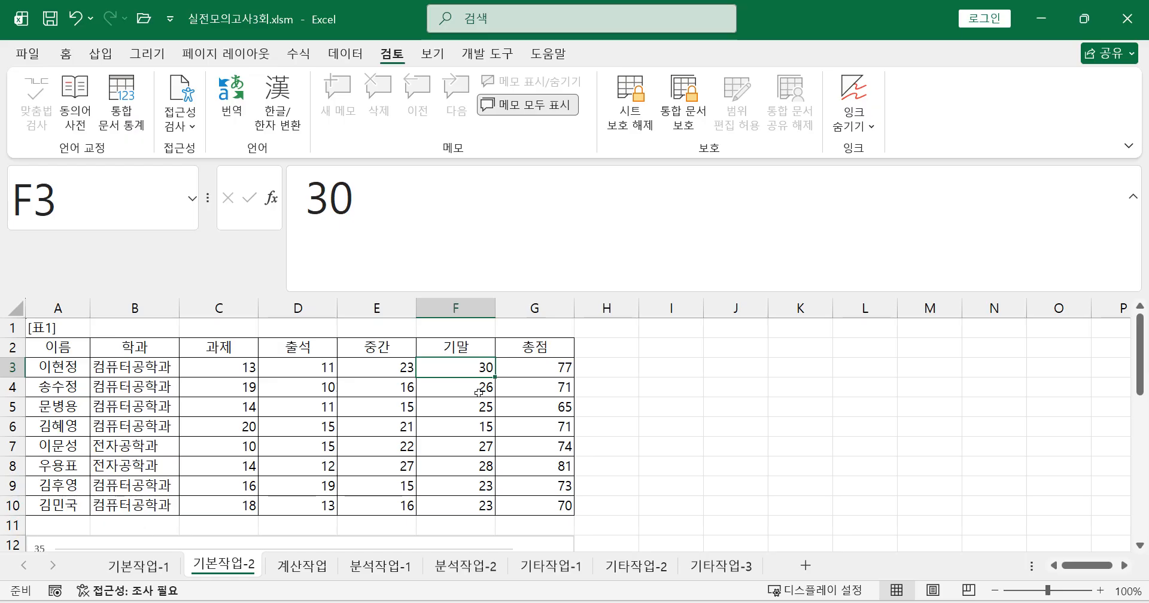
click(375, 209)
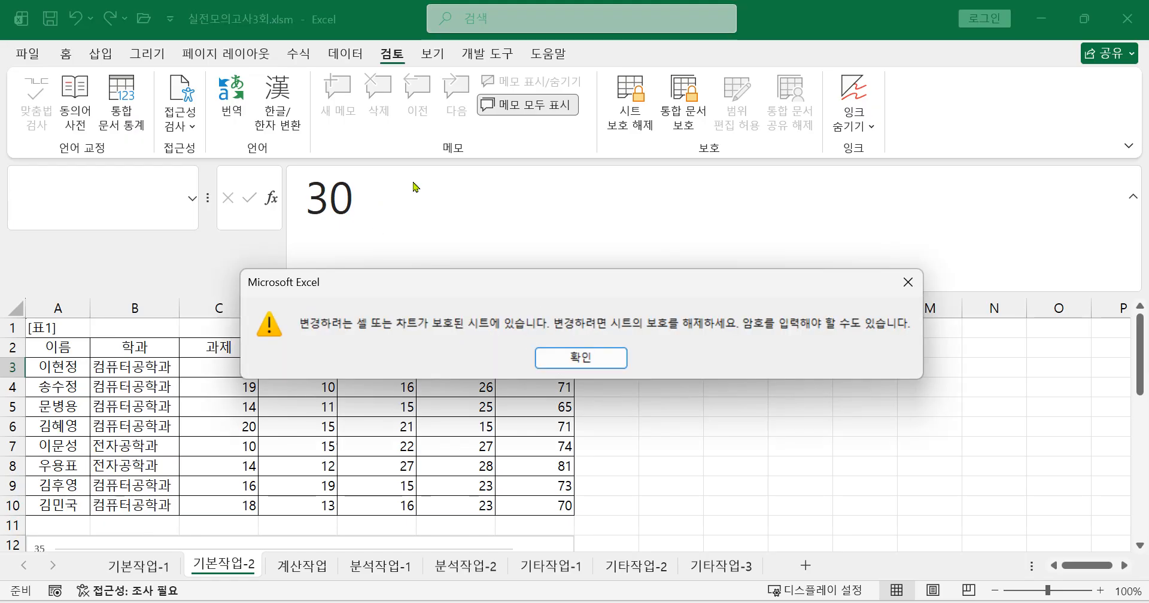
click(596, 363)
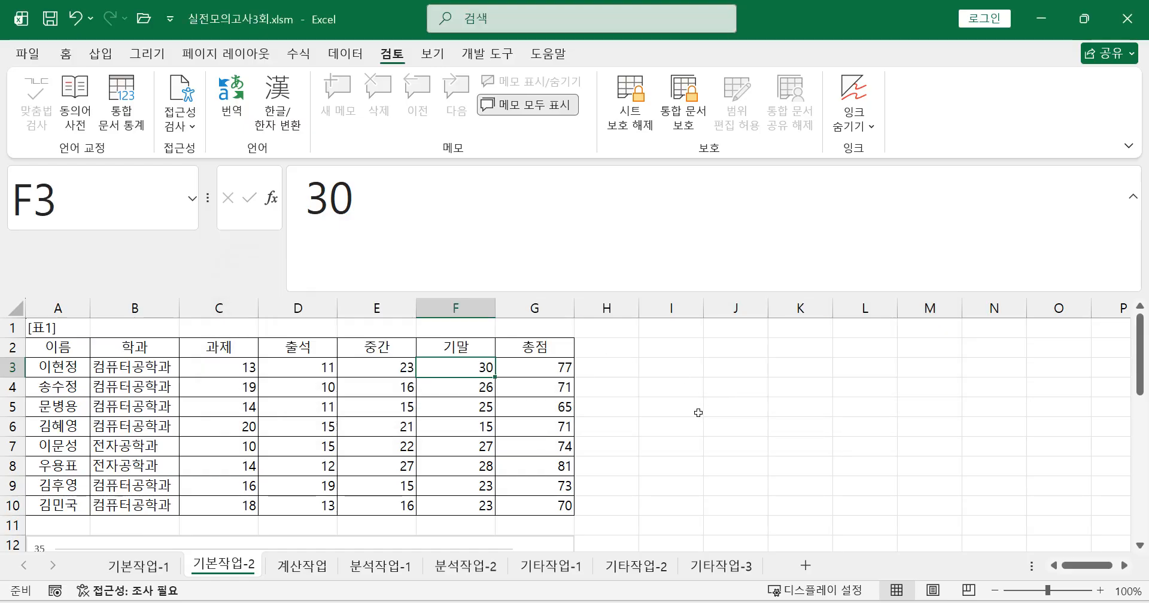
- Unprotect the 기본작업-2 sheet and check the chart area's Locked (잠금) property in its format options
scroll(698, 413, down, 3)
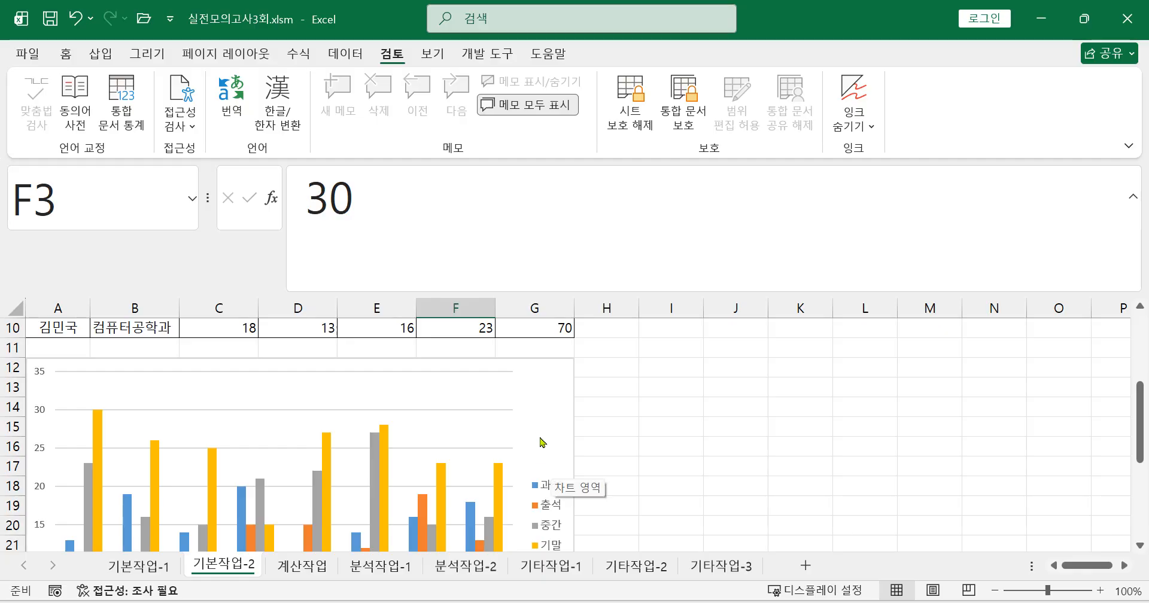
click(624, 88)
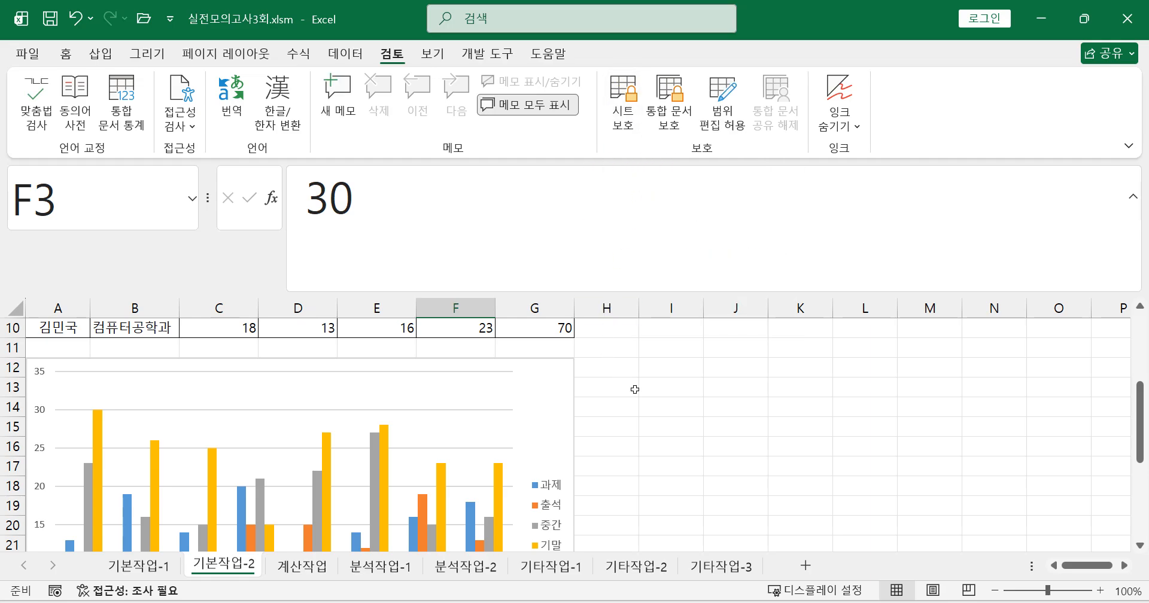
click(546, 421)
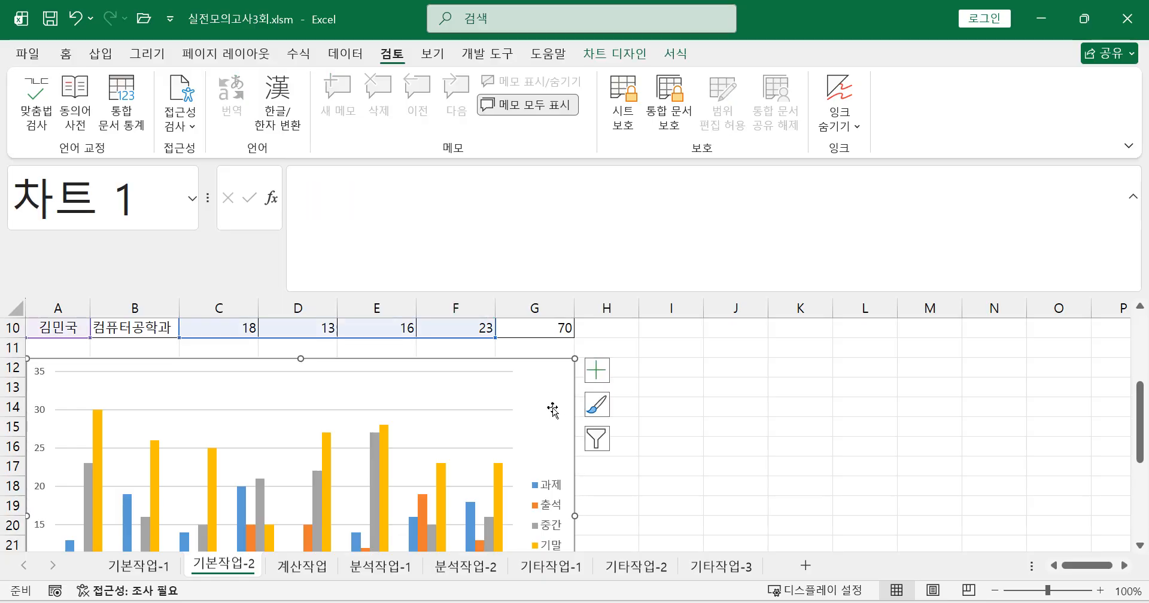
double_click(553, 409)
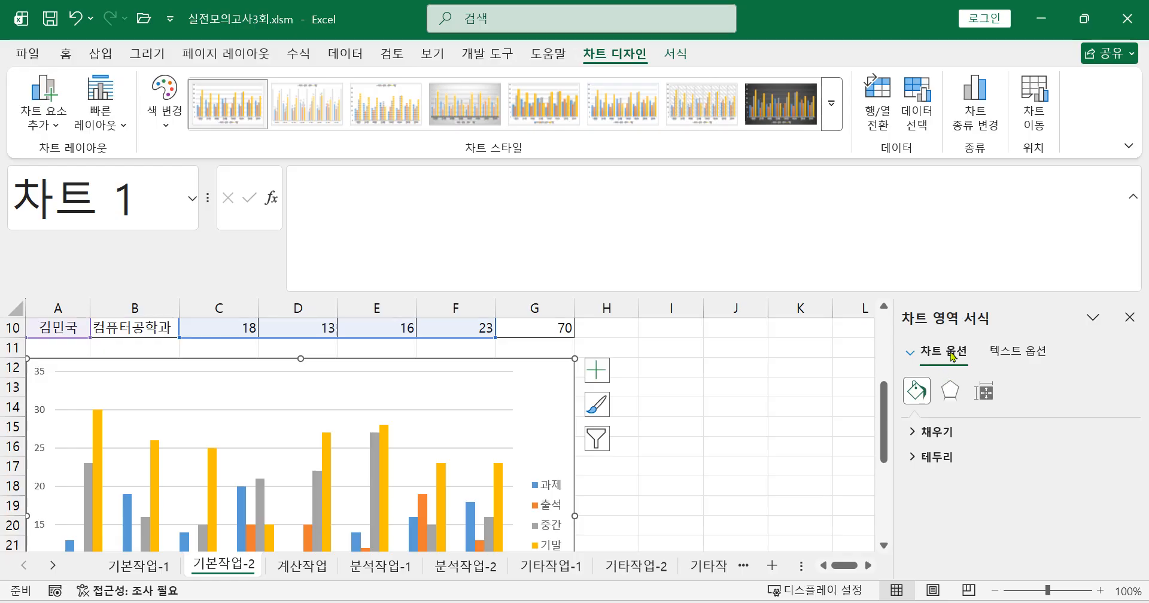
click(975, 393)
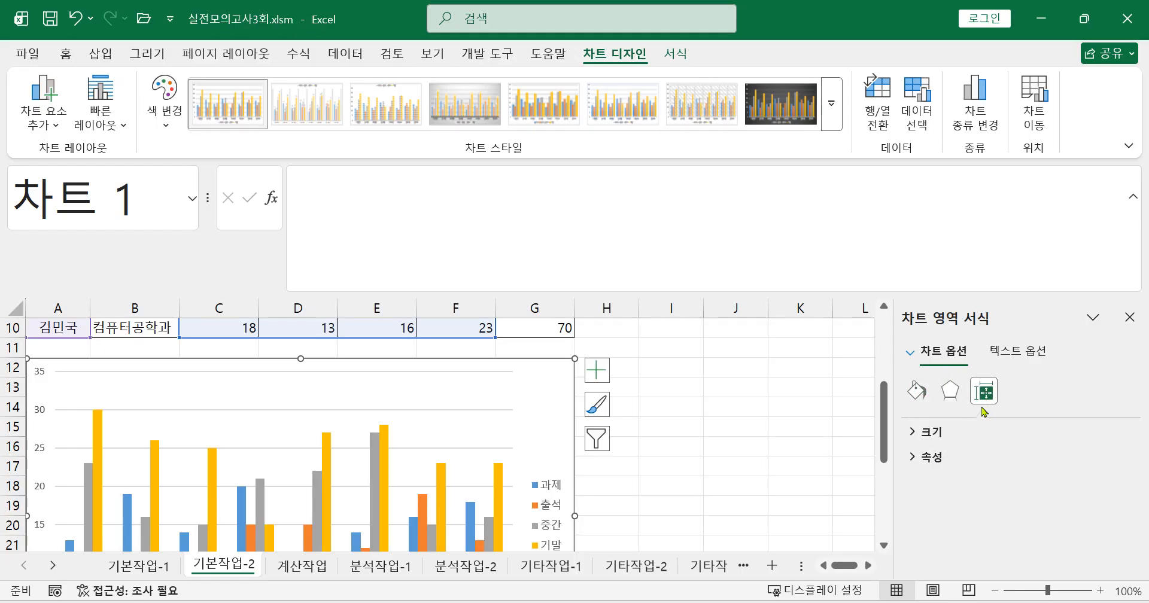
click(931, 458)
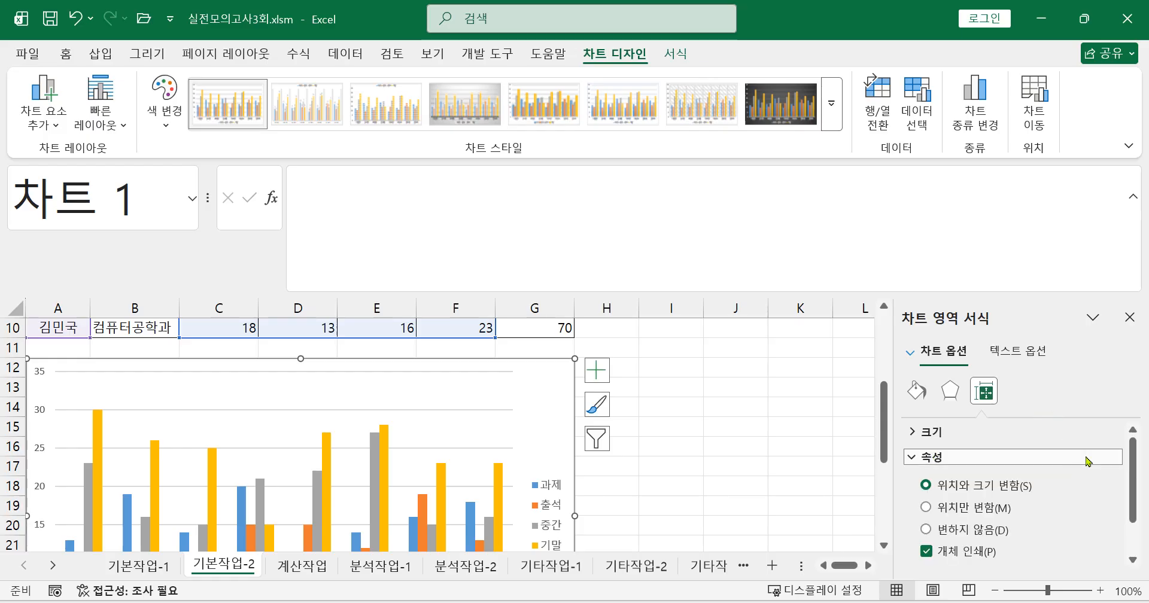
scroll(1129, 474, down, 2)
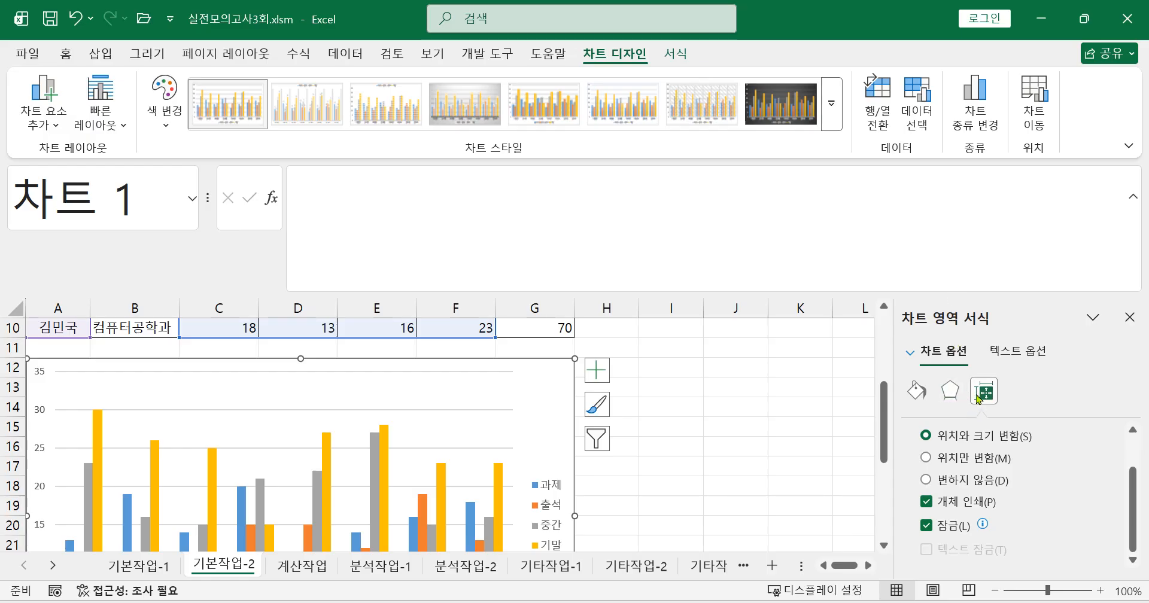
scroll(1027, 461, up, 1)
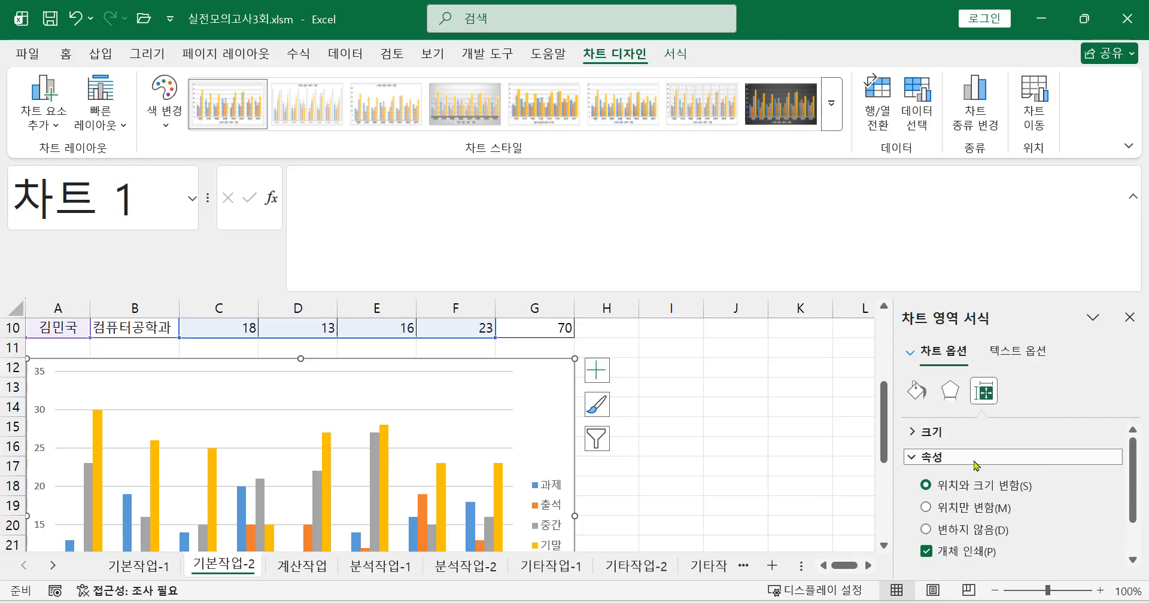
scroll(964, 461, down, 1)
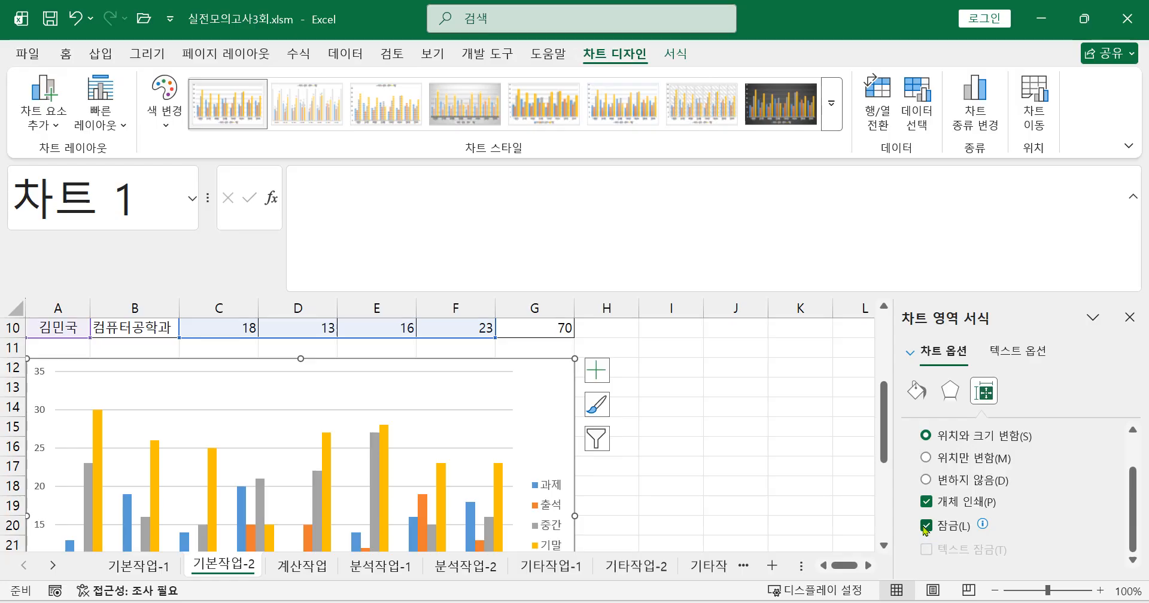
- Select G3:G10 and protect the sheet again without a password, allowing selection of locked and unlocked cells and sorting
click(680, 466)
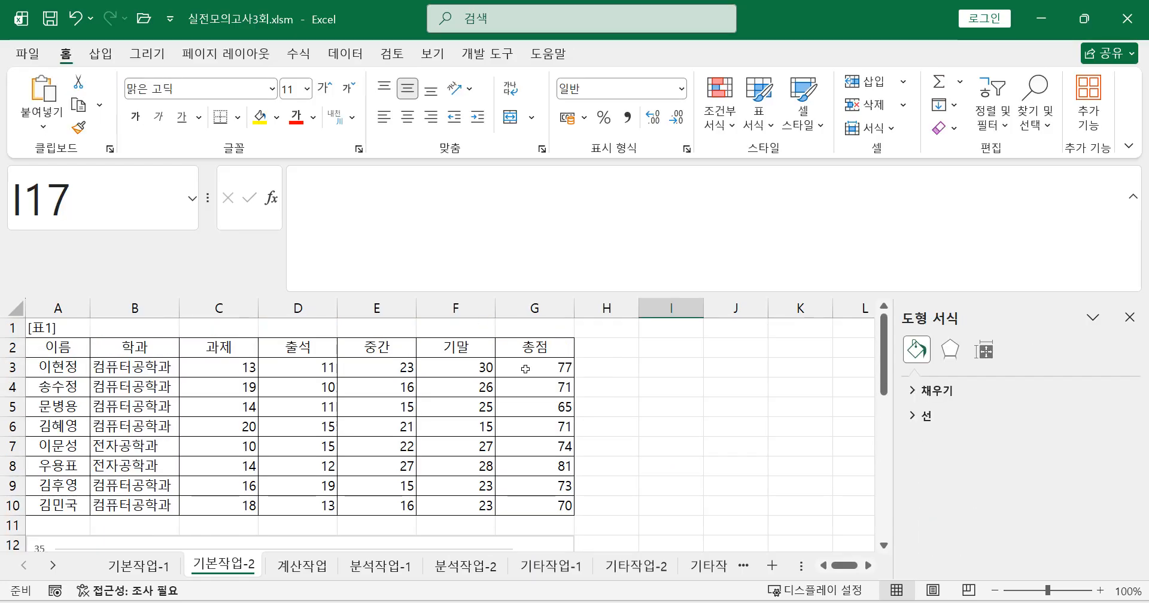
drag(526, 369, 541, 506)
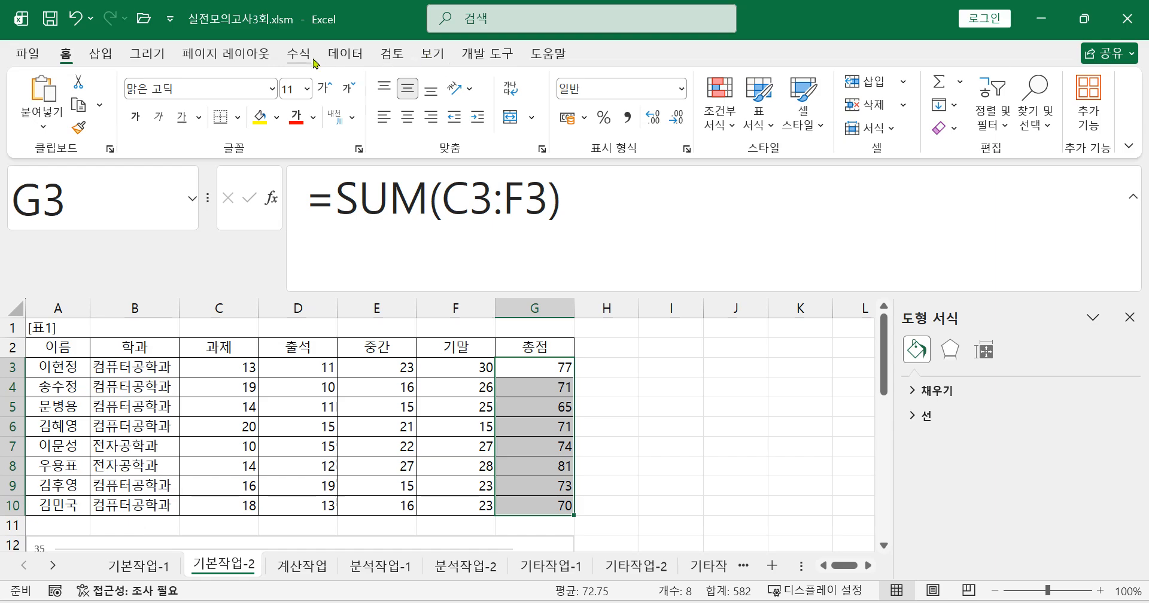
click(392, 54)
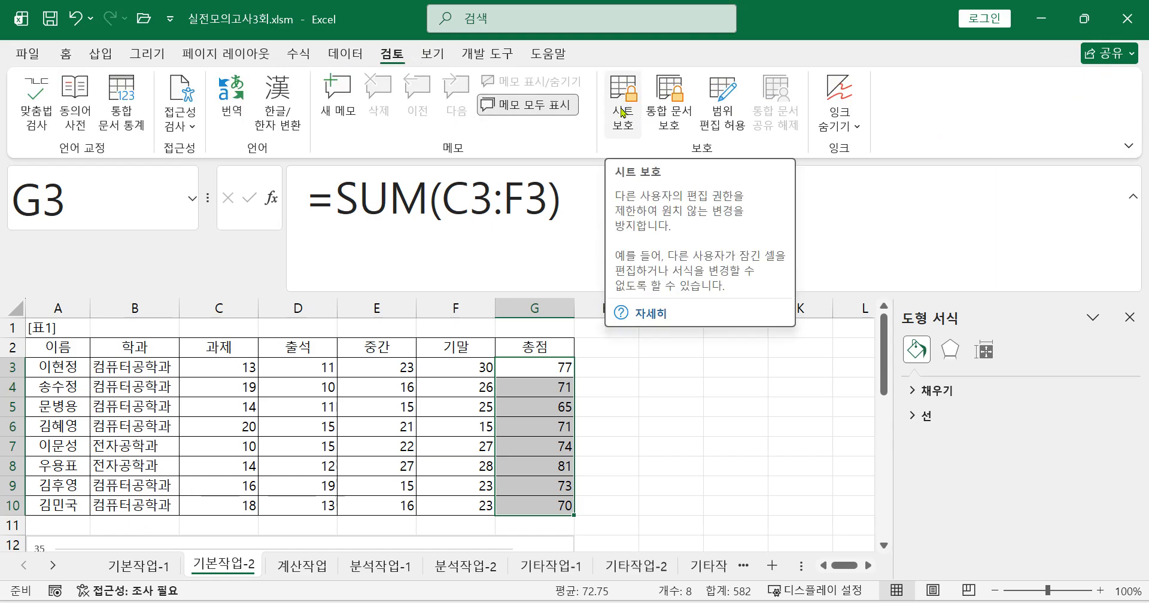
click(623, 112)
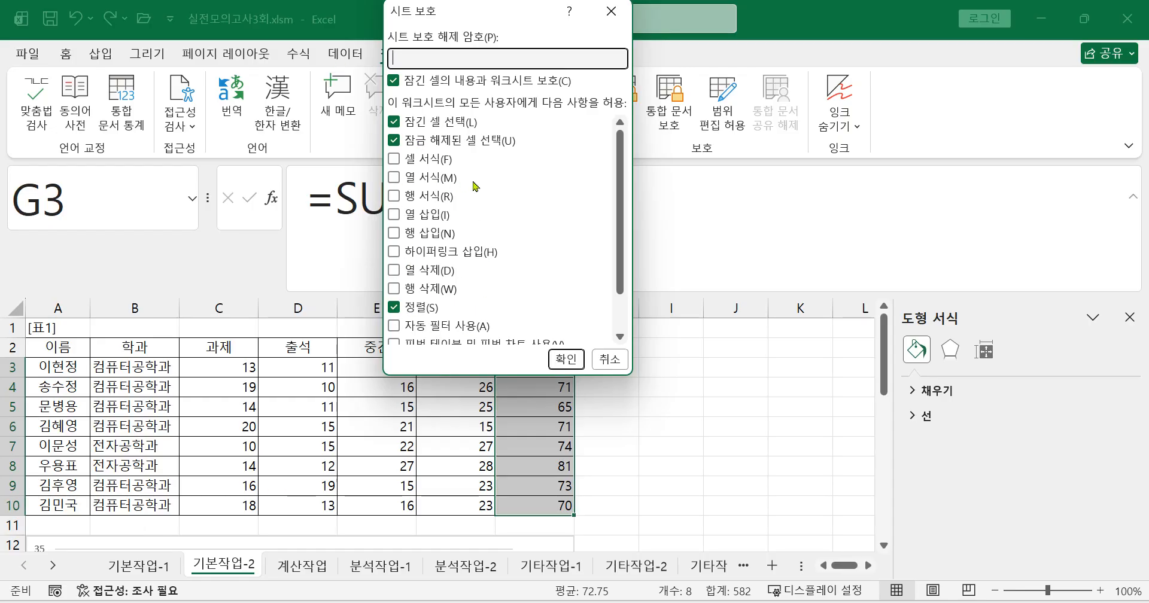
click(564, 359)
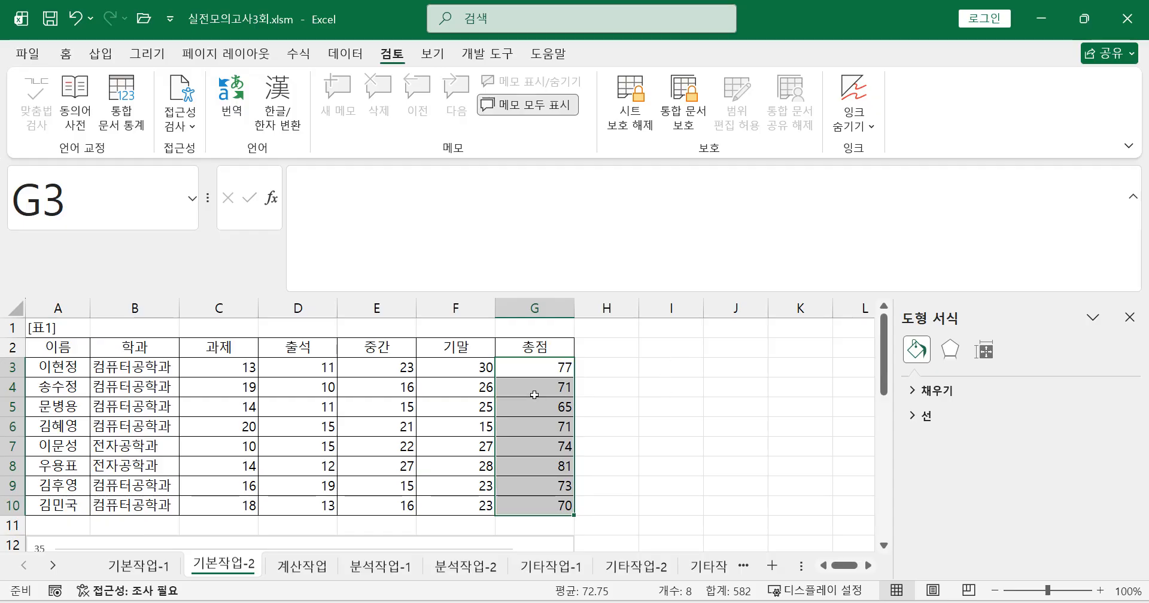
- Recheck the protection by selecting G3:G10, trying to edit cell F5, and examining the chart below the table
drag(557, 369, 556, 506)
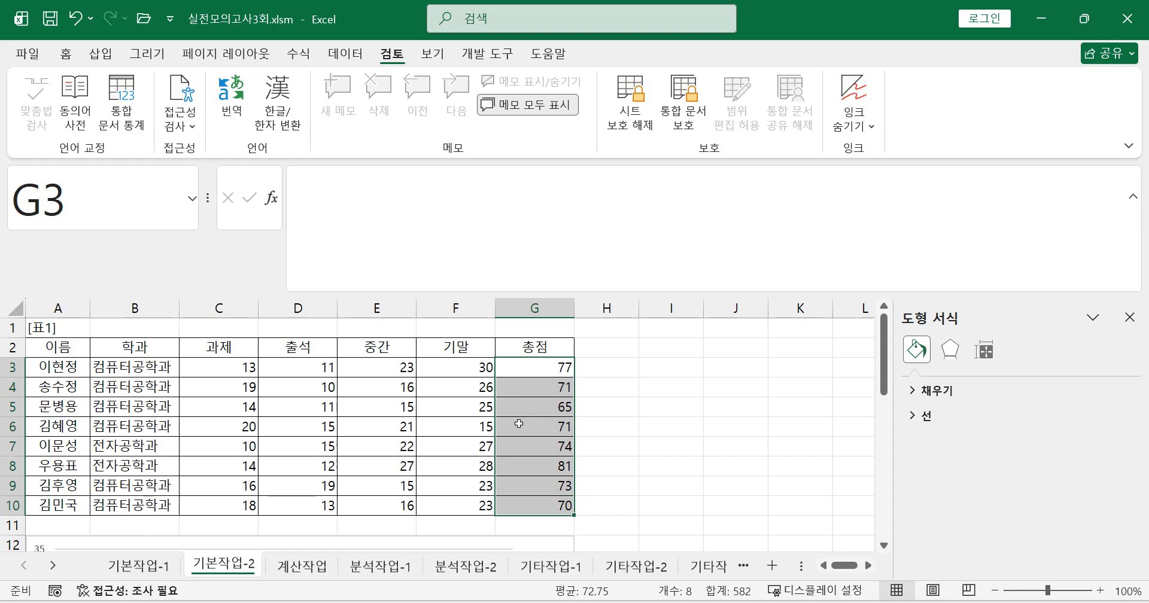
click(650, 413)
double_click(454, 408)
click(565, 358)
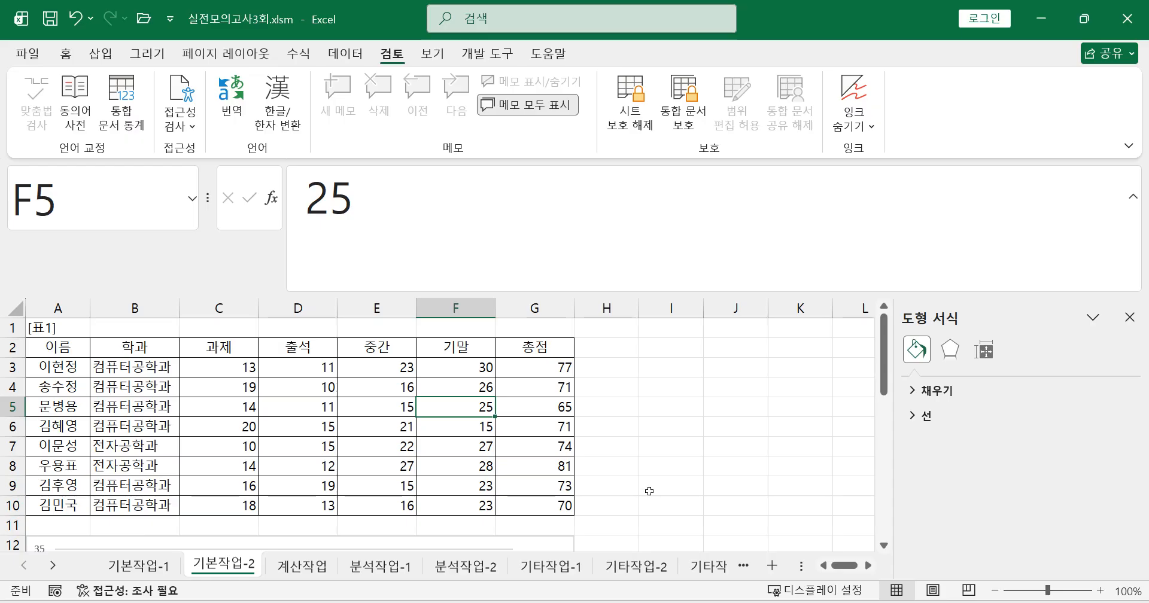
scroll(649, 490, down, 3)
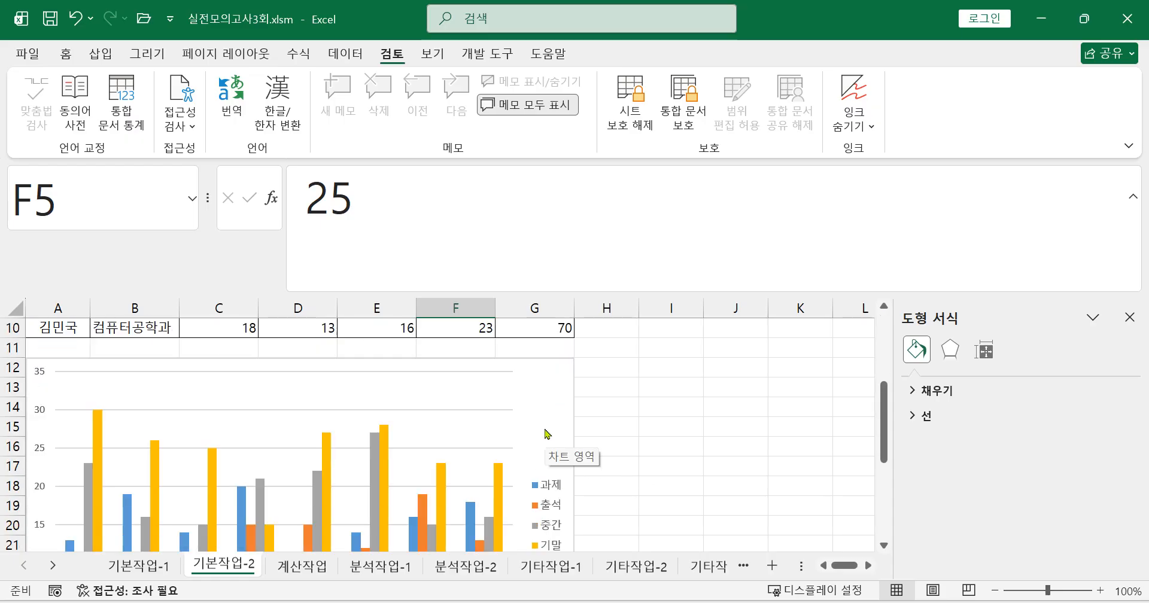